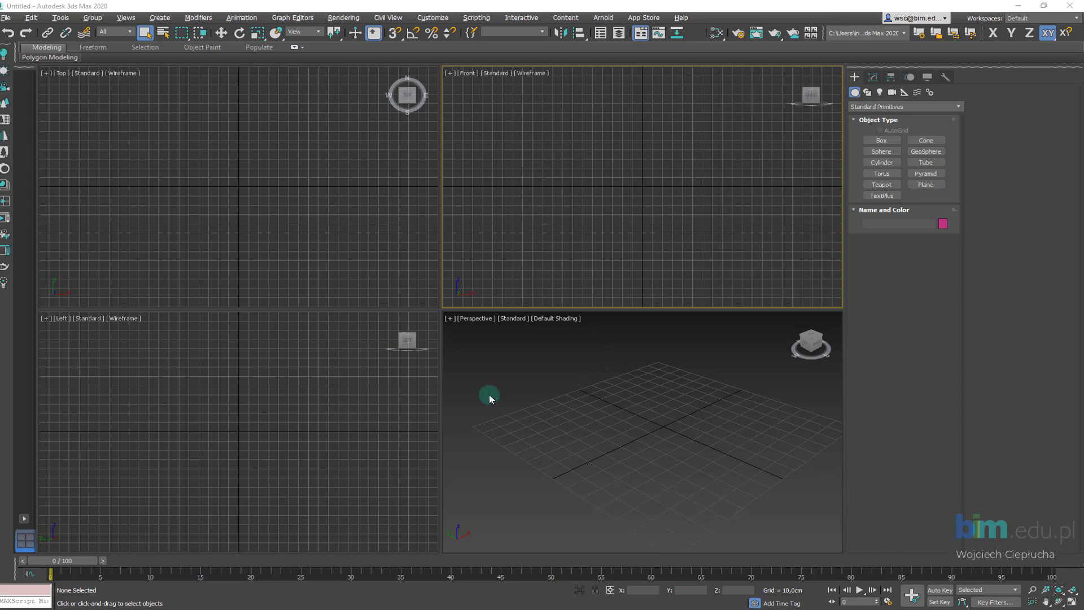
Step: Make Perspective the active viewport and toggle it maximized, back to four viewports
{"action": "left_click", "coordinate": [503, 29]}
{"action": "left_click", "coordinate": [506, 372]}
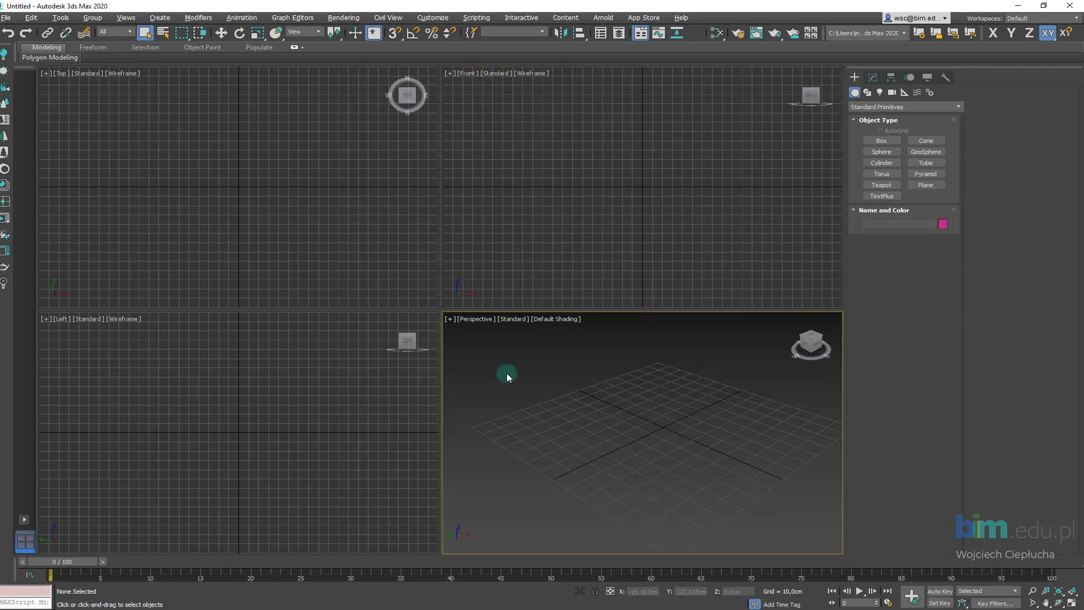
{"action": "key", "text": "alt+w"}
{"action": "key", "text": "alt+w"}
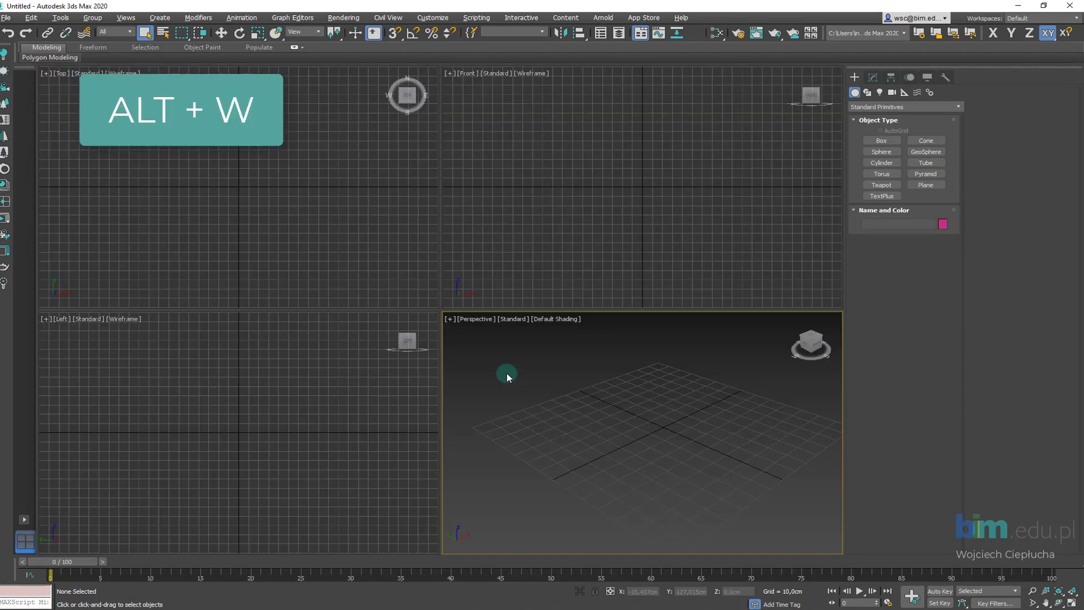
{"action": "key", "text": "alt+w"}
{"action": "key", "text": "alt+w"}
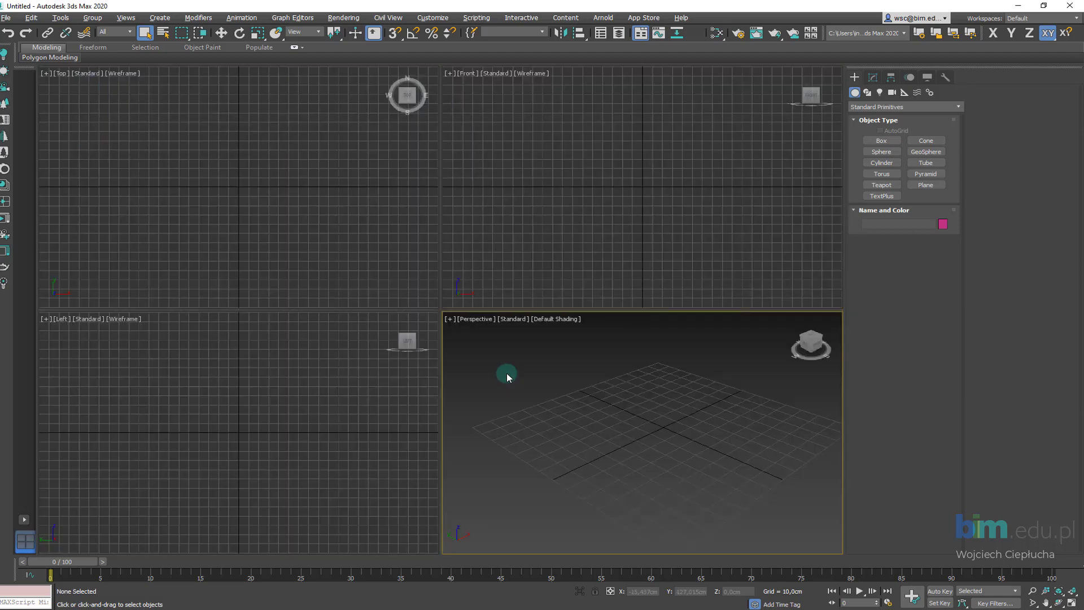
{"action": "key", "text": "alt+w"}
{"action": "key", "text": "alt+w"}
Step: Cycle through Top, Left, Perspective and Front viewports, then open Front's view-type list
{"action": "left_click", "coordinate": [425, 204]}
{"action": "left_click", "coordinate": [350, 382]}
{"action": "left_click", "coordinate": [521, 371]}
{"action": "left_click", "coordinate": [452, 251]}
{"action": "left_click", "coordinate": [425, 235]}
{"action": "left_click", "coordinate": [384, 381]}
{"action": "left_click", "coordinate": [497, 379]}
{"action": "left_click", "coordinate": [472, 249]}
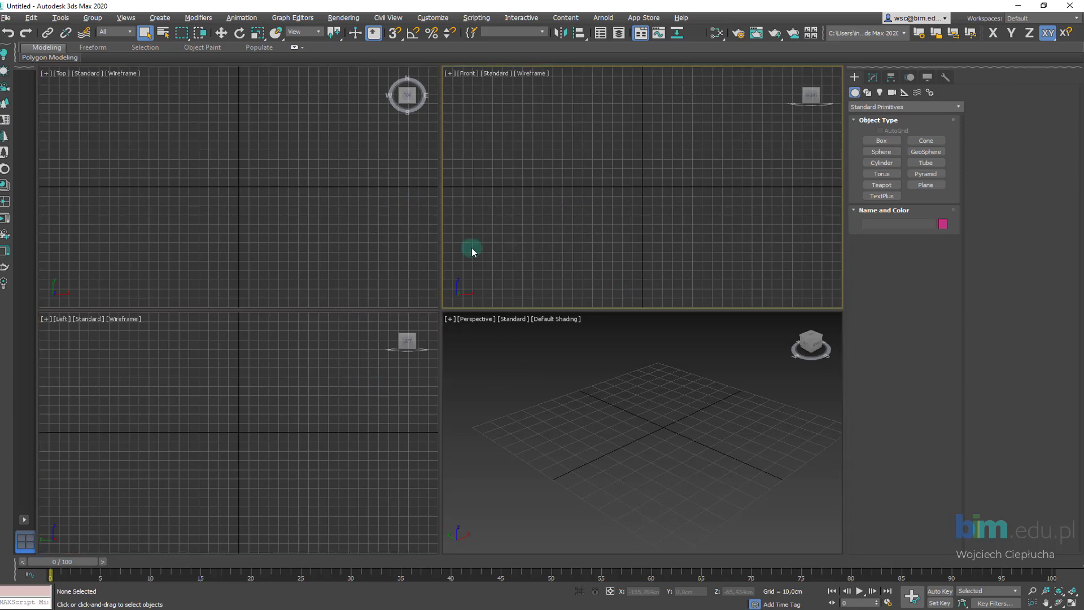
{"action": "left_click", "coordinate": [425, 282]}
{"action": "left_click", "coordinate": [355, 373]}
{"action": "left_click", "coordinate": [496, 367]}
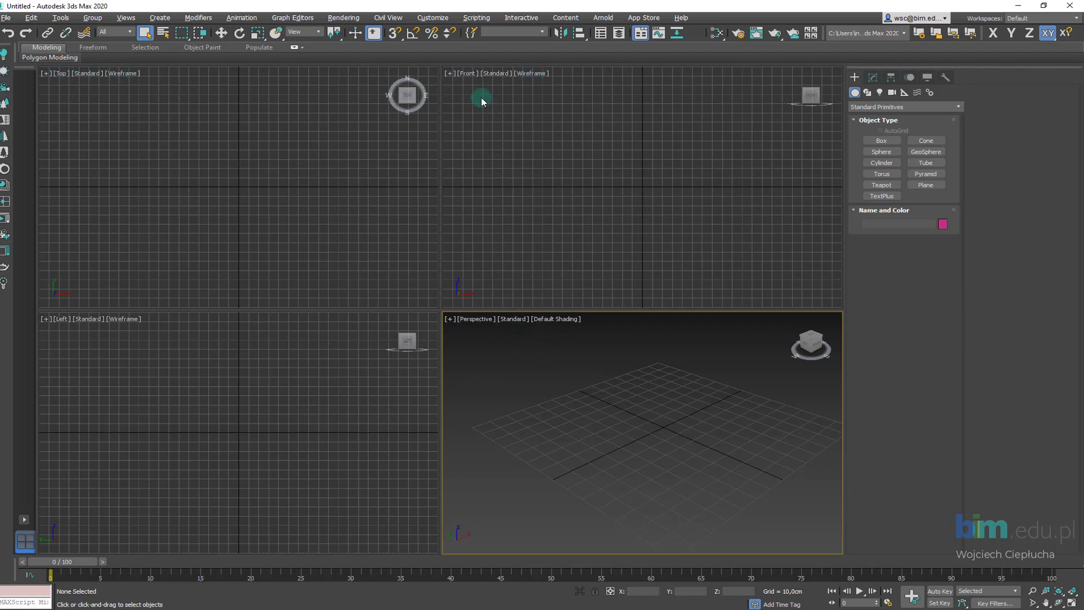
{"action": "left_click", "coordinate": [466, 75]}
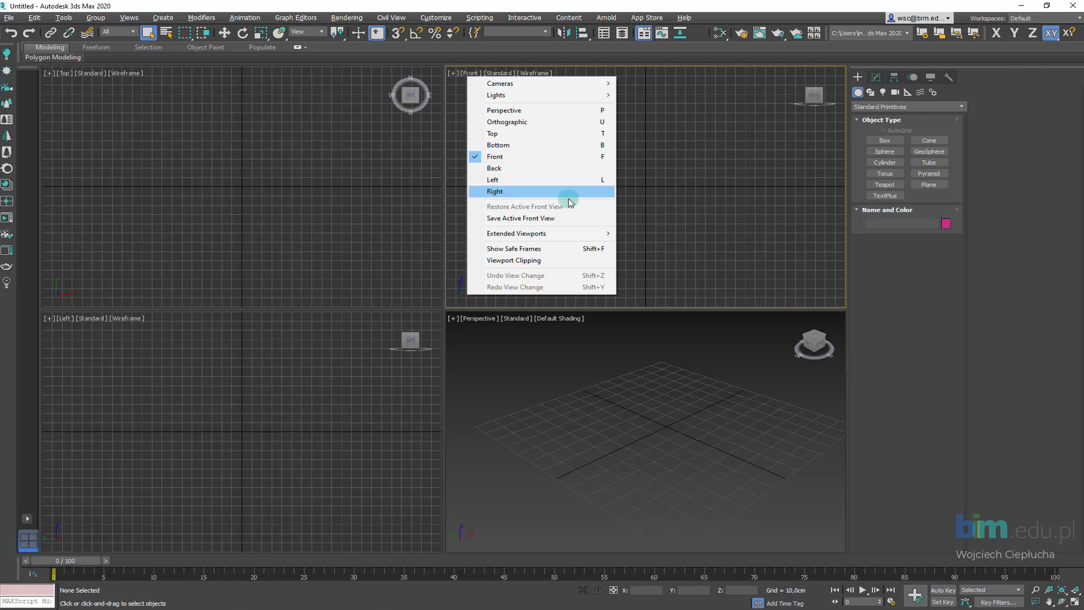
Step: Try the top-right viewport as Back, Top, then Perspective view
{"action": "left_click", "coordinate": [644, 175]}
{"action": "left_click", "coordinate": [470, 72]}
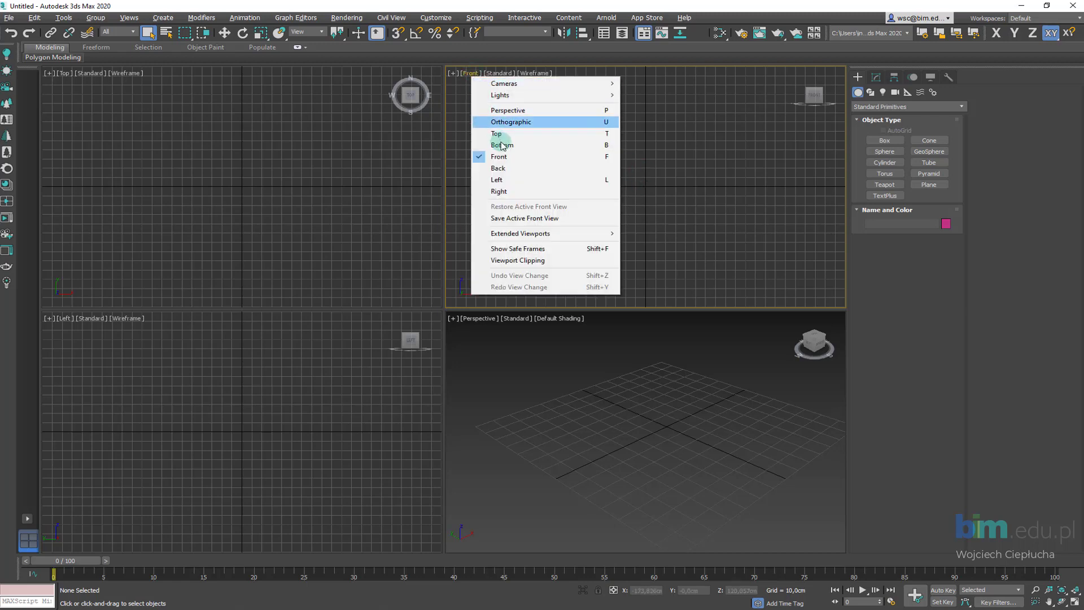
{"action": "left_click", "coordinate": [502, 169]}
{"action": "left_click", "coordinate": [470, 73]}
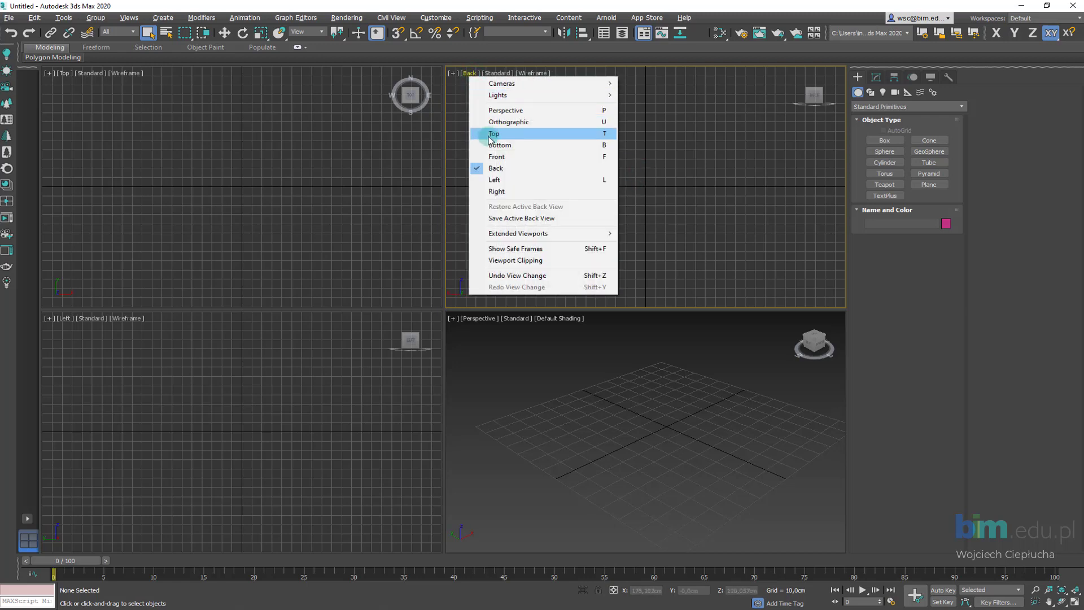
{"action": "left_click", "coordinate": [491, 134]}
{"action": "left_click", "coordinate": [468, 72]}
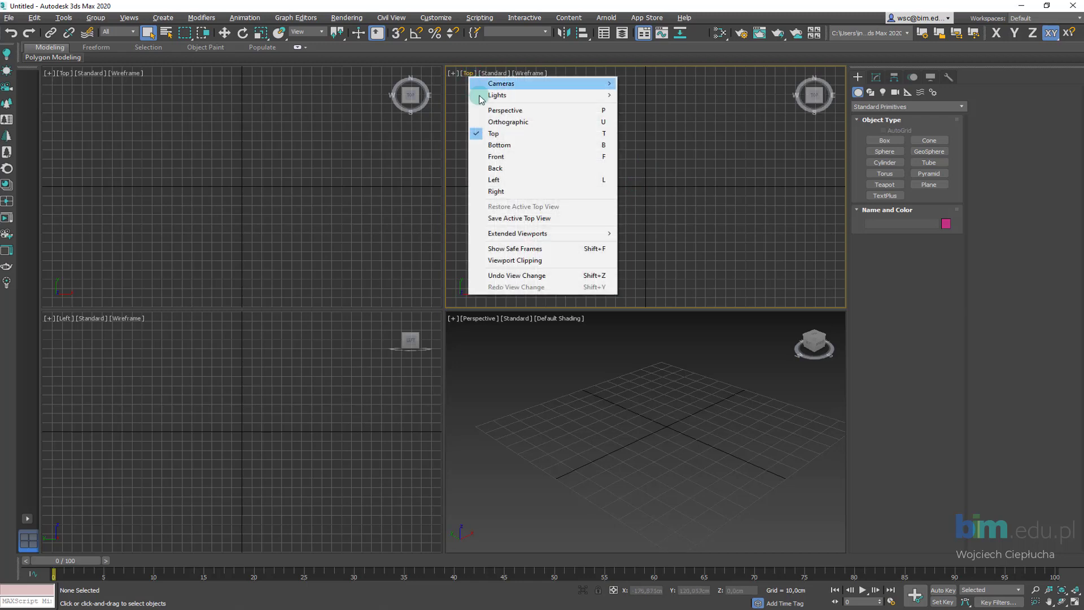
{"action": "left_click", "coordinate": [508, 111]}
Step: Set the top-right viewport to Bottom view and make Perspective the active viewport
{"action": "left_click", "coordinate": [479, 73]}
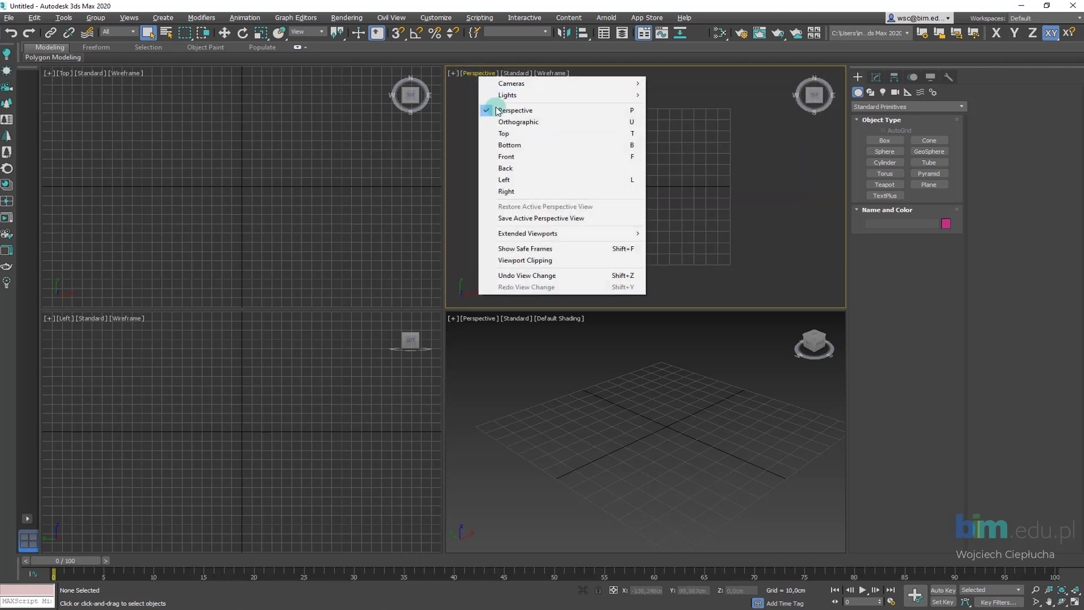
{"action": "left_click", "coordinate": [519, 147]}
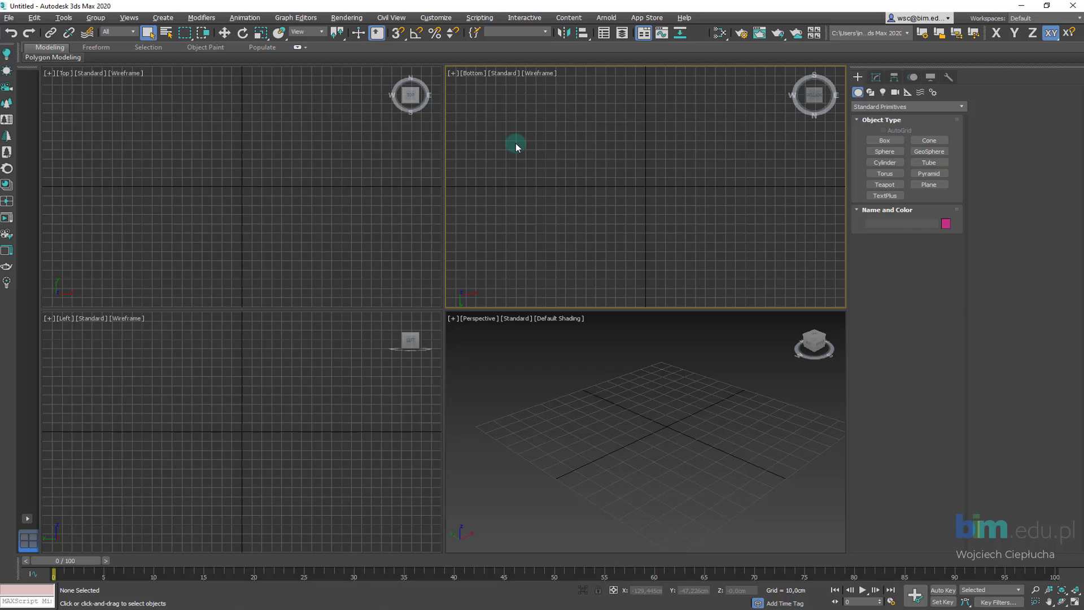
{"action": "left_click", "coordinate": [474, 73]}
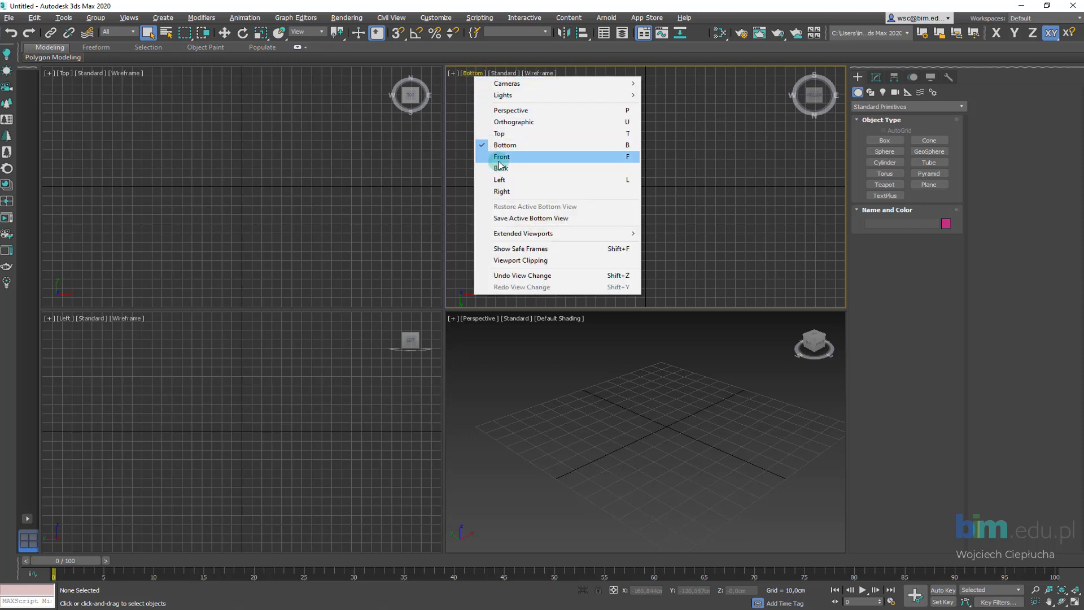
{"action": "left_click", "coordinate": [555, 162]}
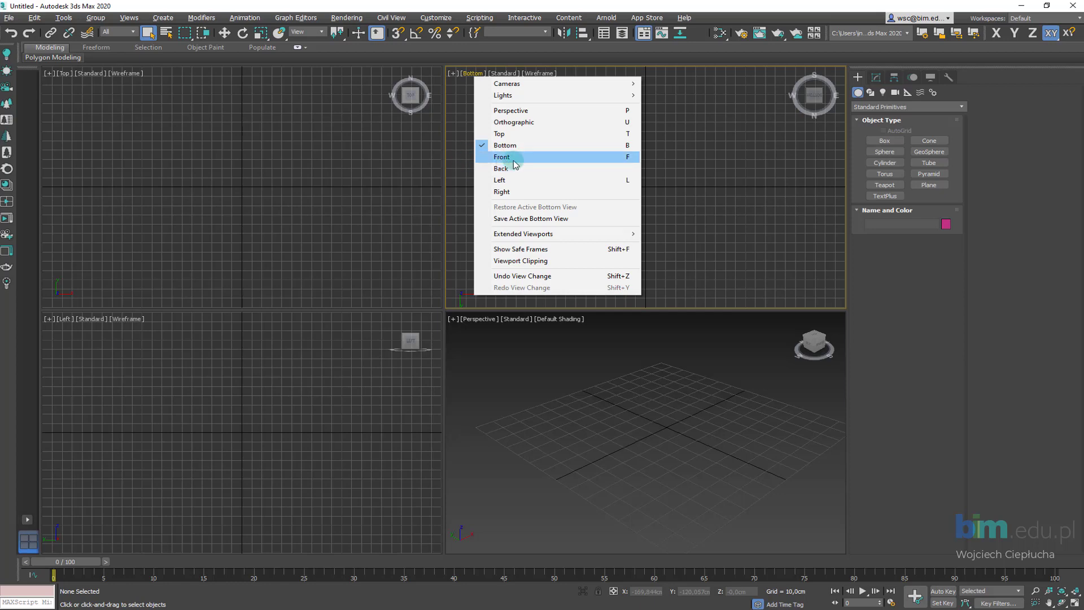
{"action": "left_click", "coordinate": [460, 170]}
{"action": "left_click", "coordinate": [550, 353]}
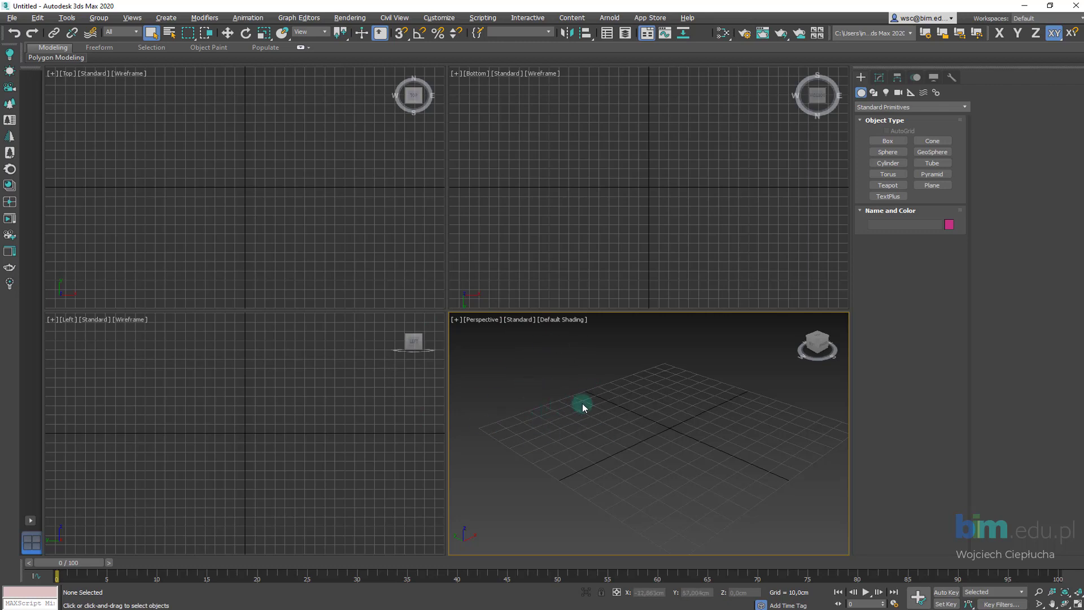
Step: Maximize the Perspective viewport and browse Box, Modify, then back to Create Standard Primitives
{"action": "key", "text": "alt+w"}
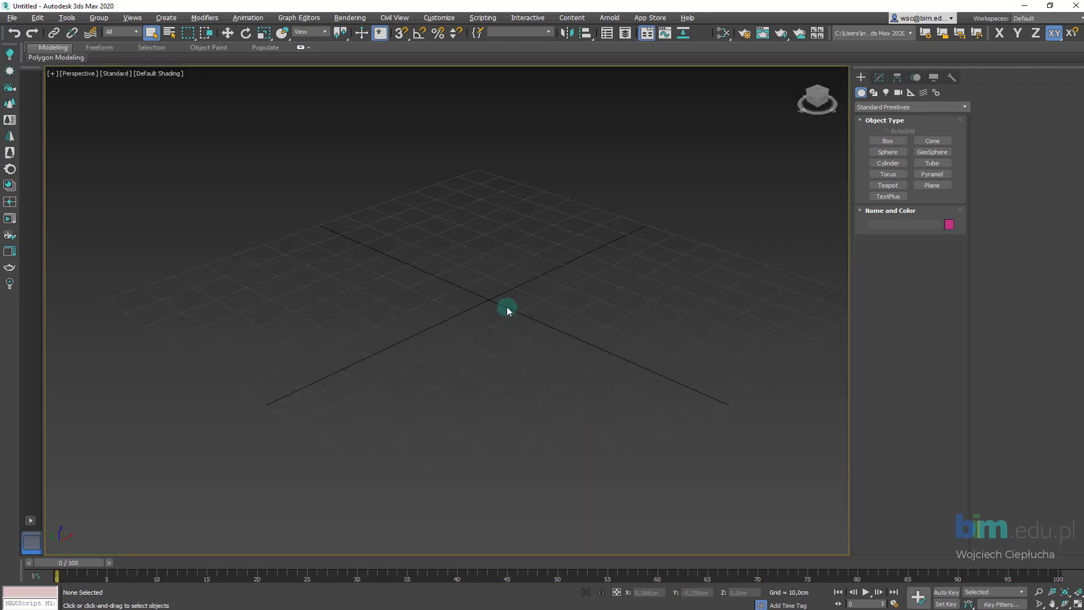
{"action": "left_click", "coordinate": [887, 142]}
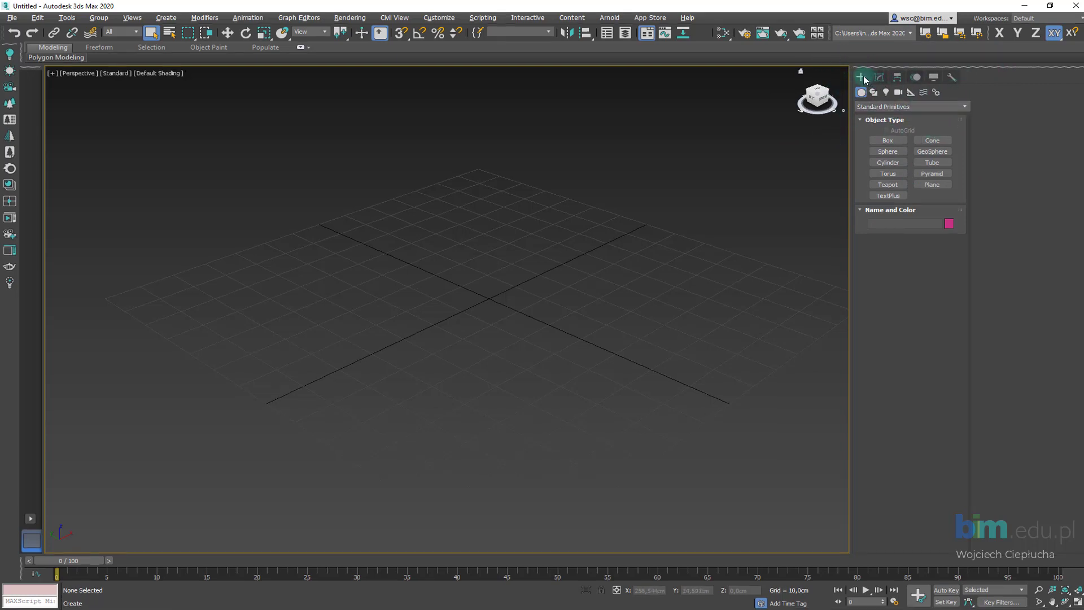
{"action": "left_click", "coordinate": [879, 78]}
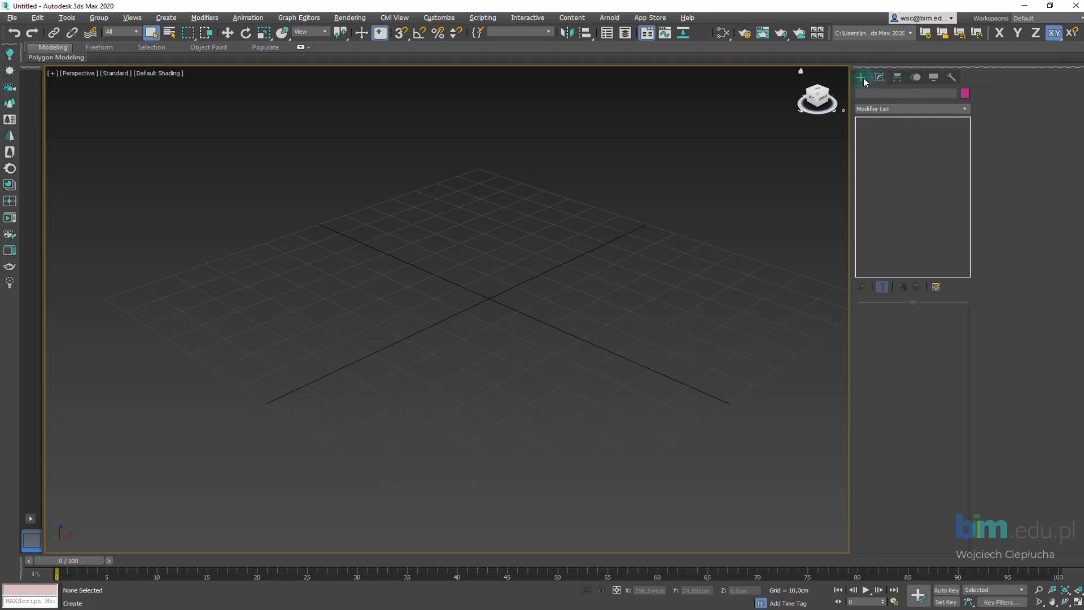
{"action": "left_click", "coordinate": [861, 79]}
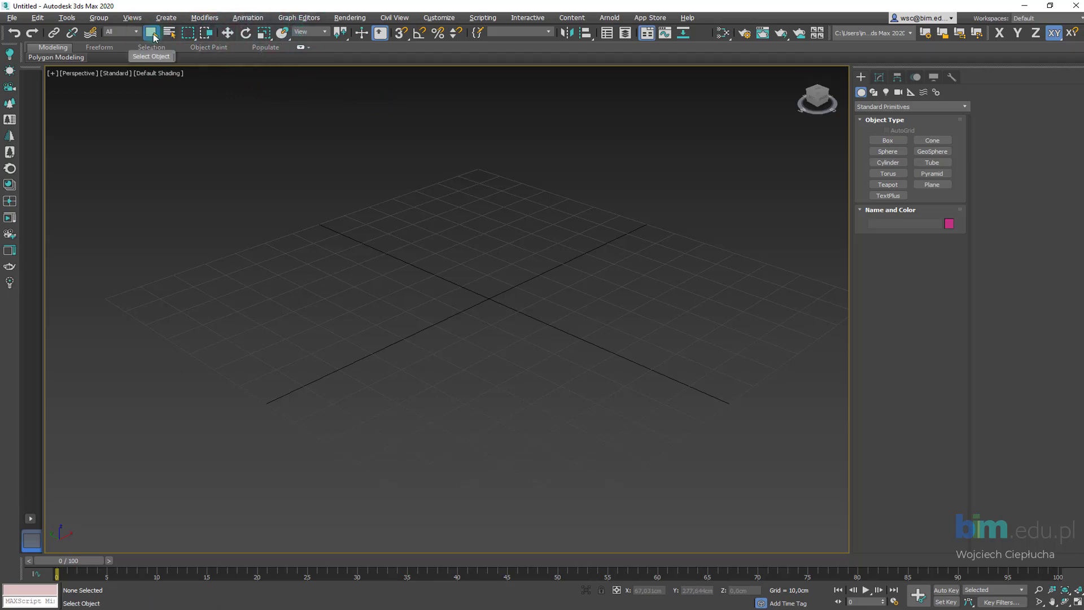
Step: Switch the transform tool from Move and Rotate to Select and Place
{"action": "left_click", "coordinate": [227, 32]}
{"action": "left_click", "coordinate": [246, 33]}
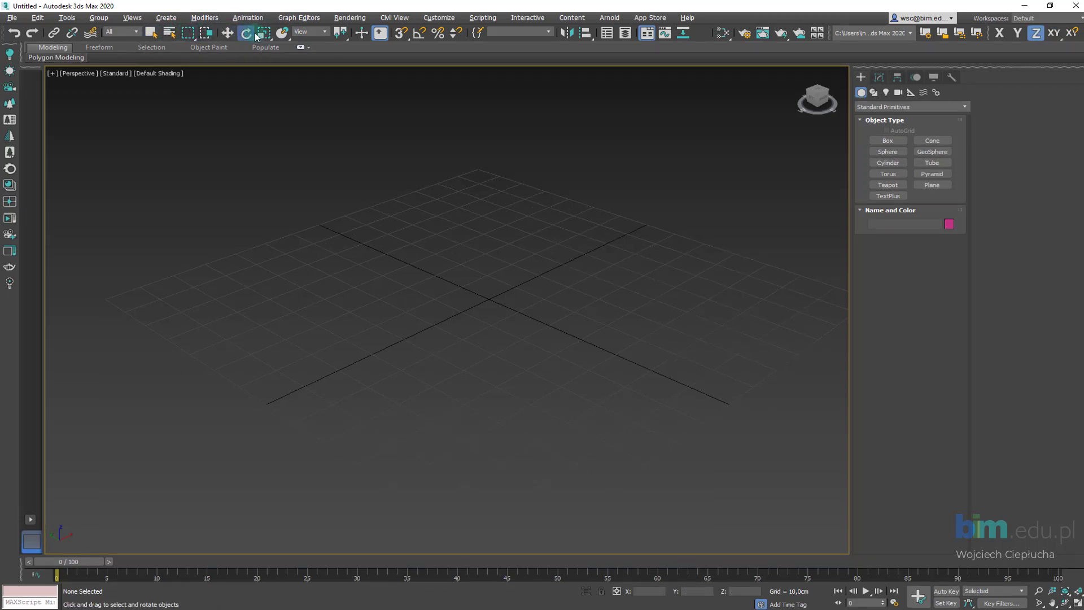
{"action": "left_click", "coordinate": [282, 33]}
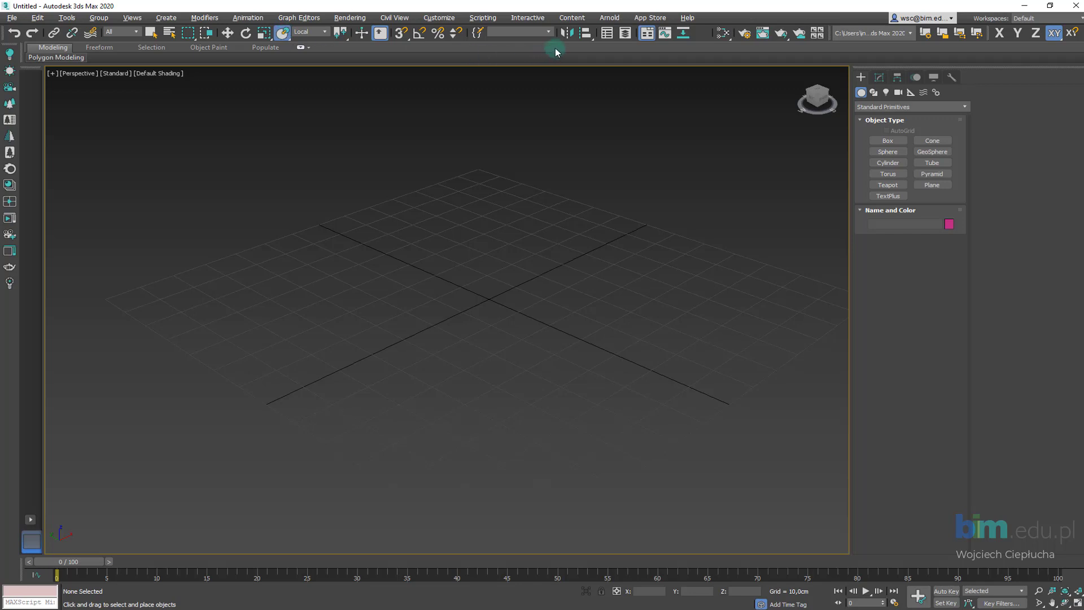
Step: Set snapping to 3D mode from the Snaps flyout
{"action": "left_click", "coordinate": [402, 36]}
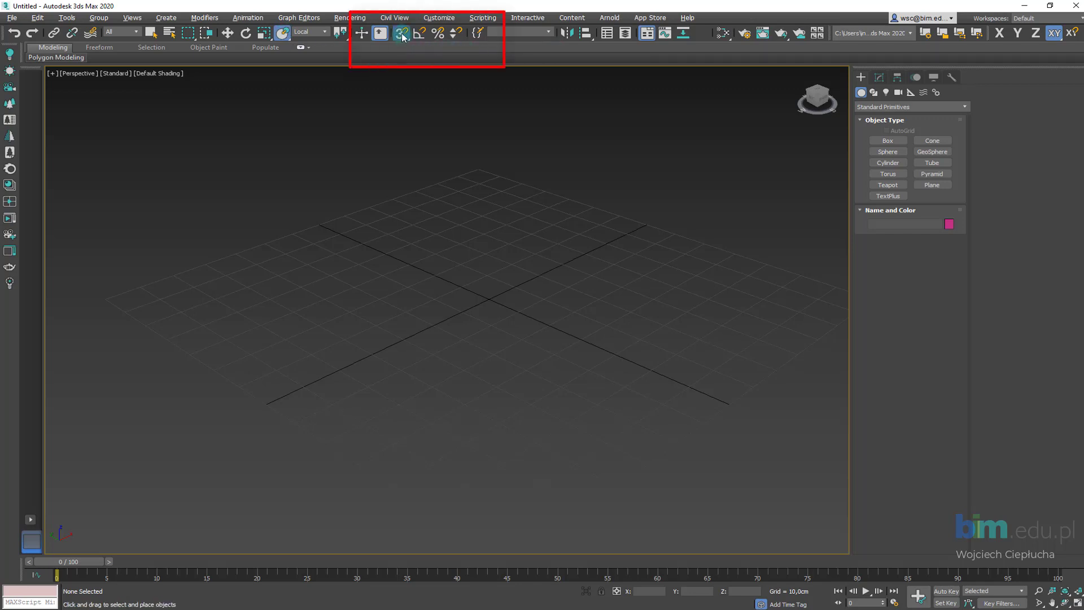
{"action": "left_click", "coordinate": [402, 37]}
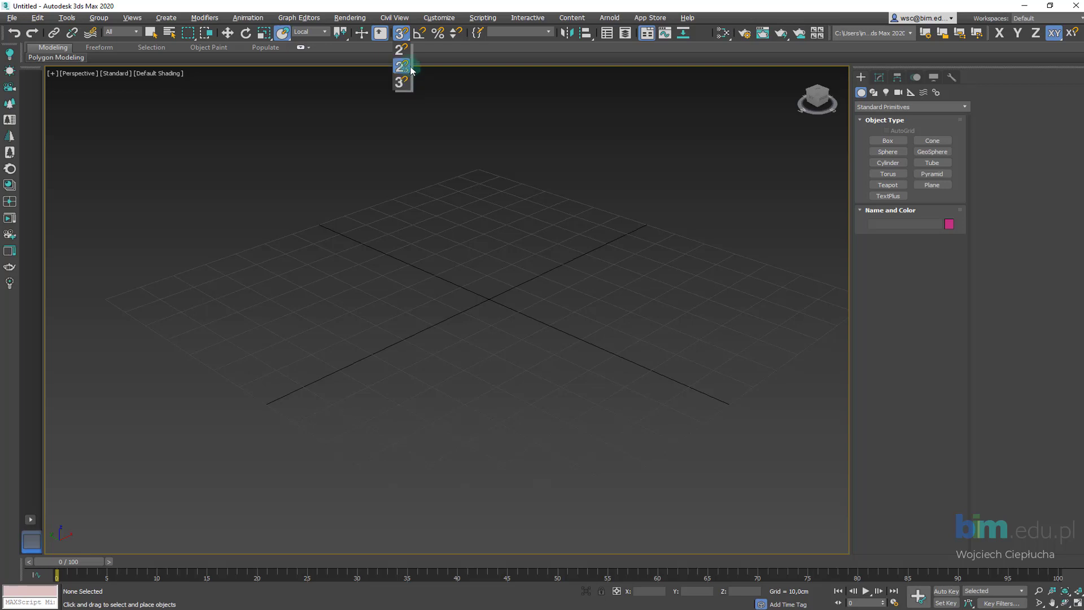
{"action": "left_click", "coordinate": [409, 35]}
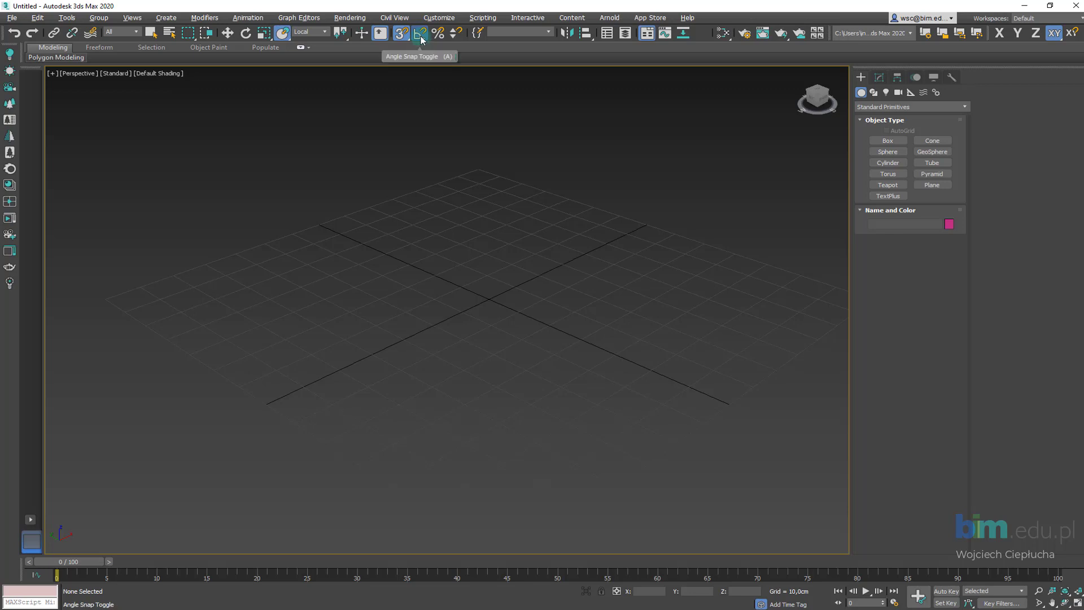
{"action": "key", "text": "s"}
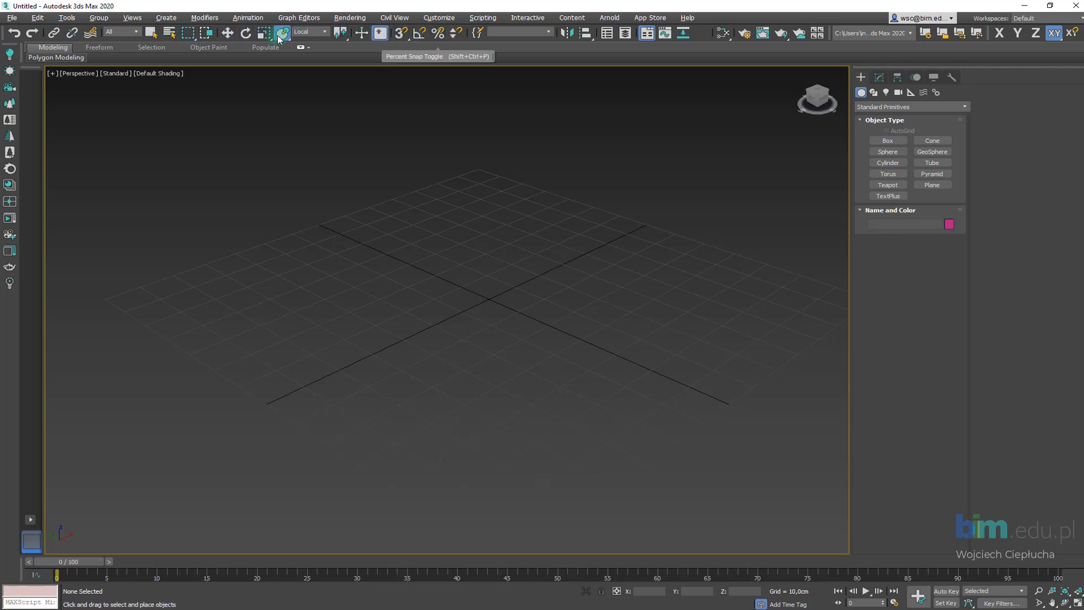
{"action": "left_click", "coordinate": [398, 35]}
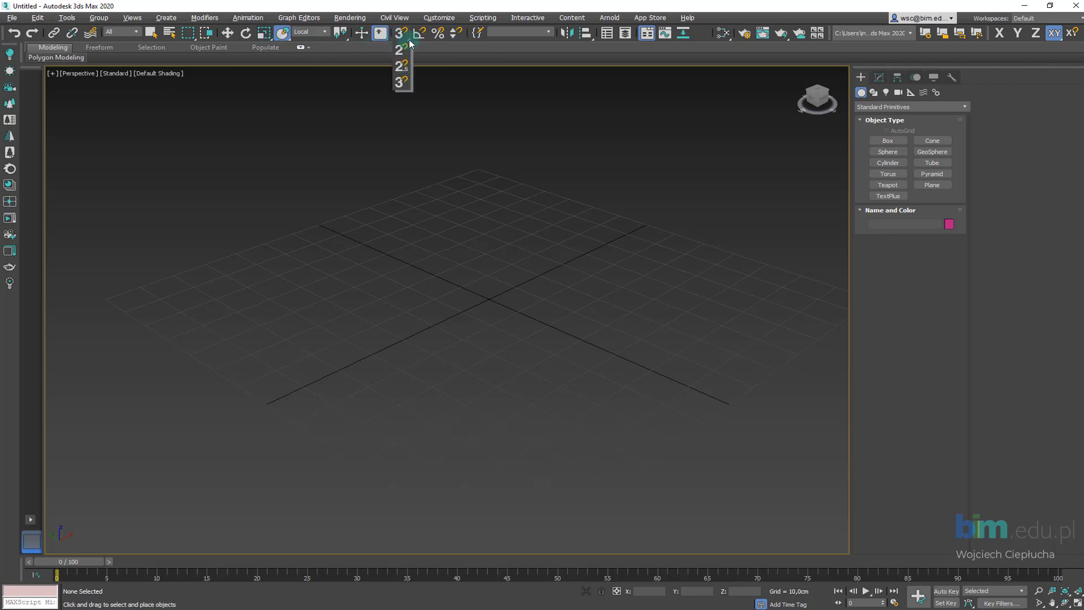
{"action": "left_click_drag", "start_coordinate": [410, 44], "coordinate": [435, 50]}
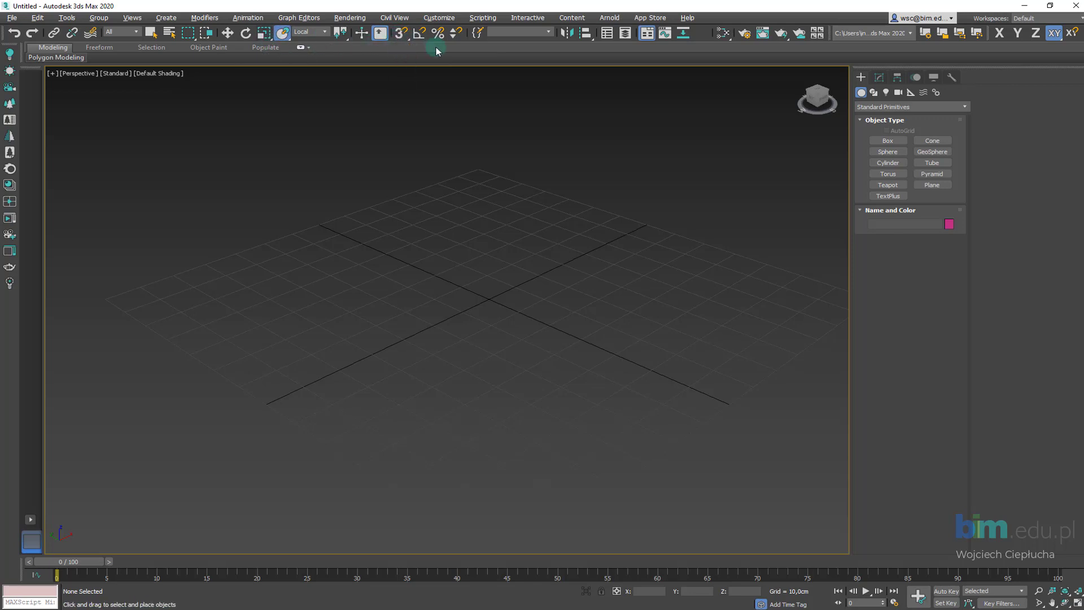
{"action": "right_click", "coordinate": [403, 35]}
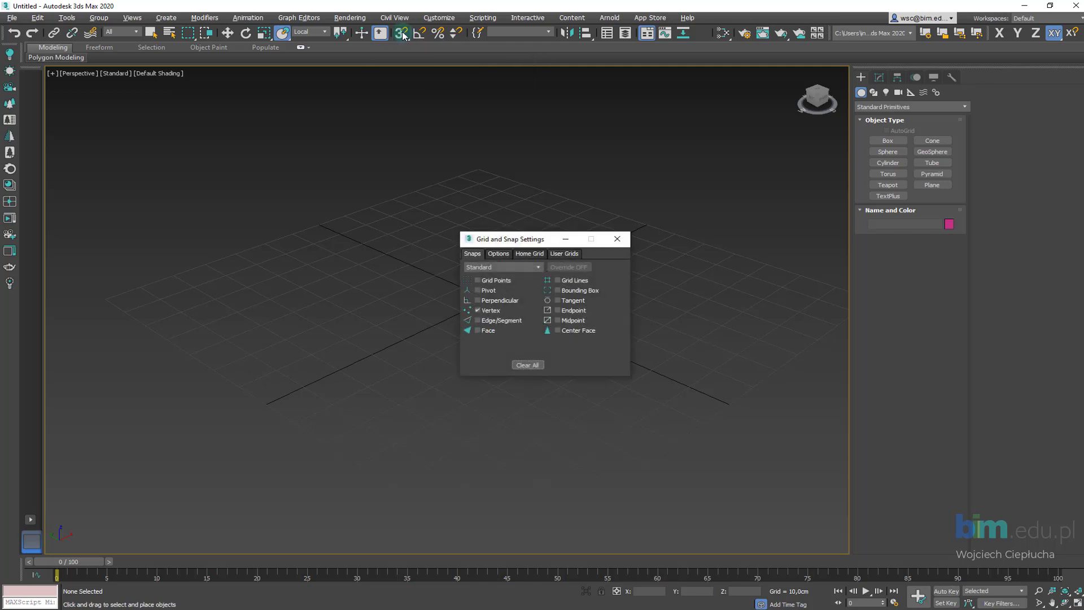
{"action": "left_click_drag", "start_coordinate": [509, 236], "coordinate": [413, 116]}
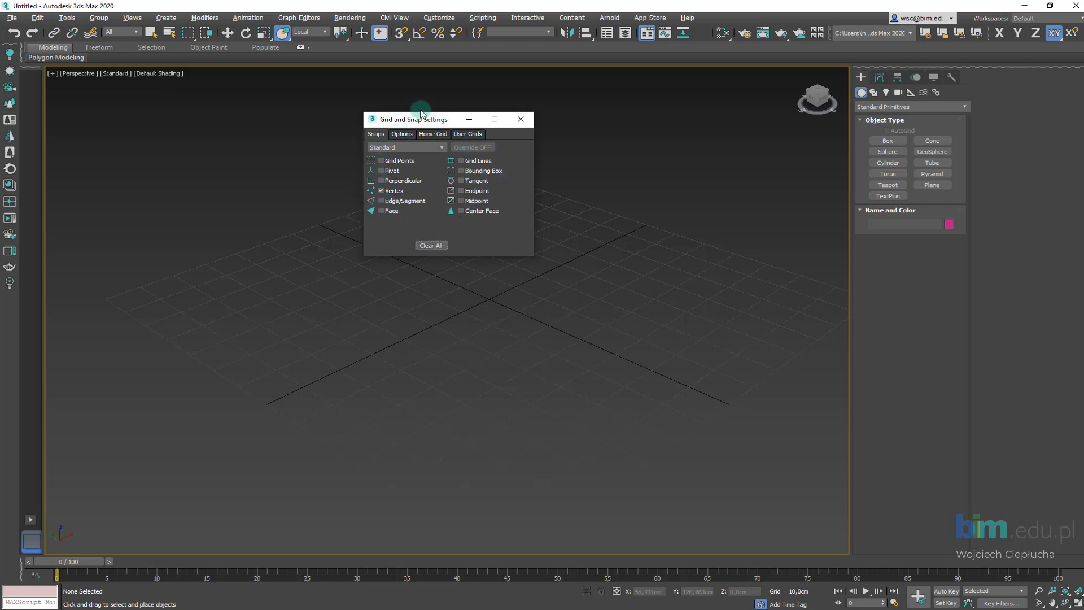
{"action": "left_click", "coordinate": [521, 119]}
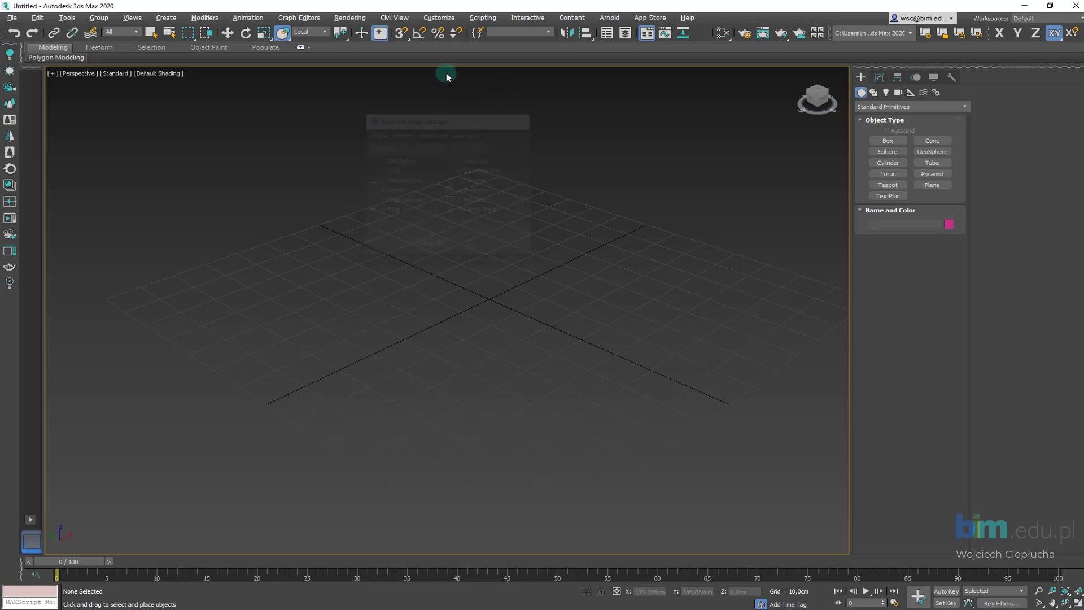
{"action": "right_click", "coordinate": [405, 35]}
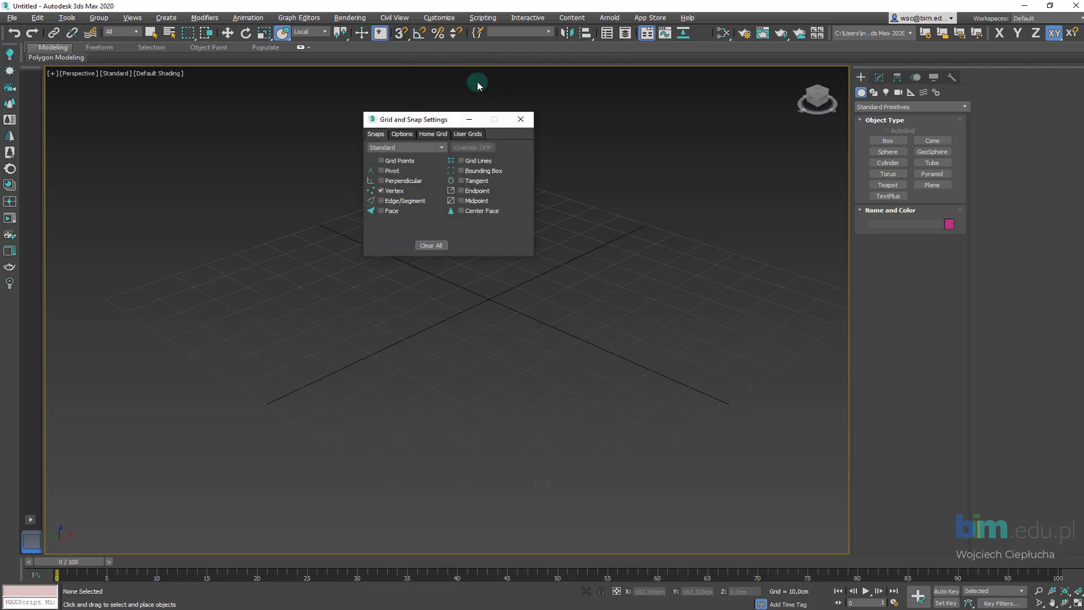
{"action": "left_click", "coordinate": [519, 121]}
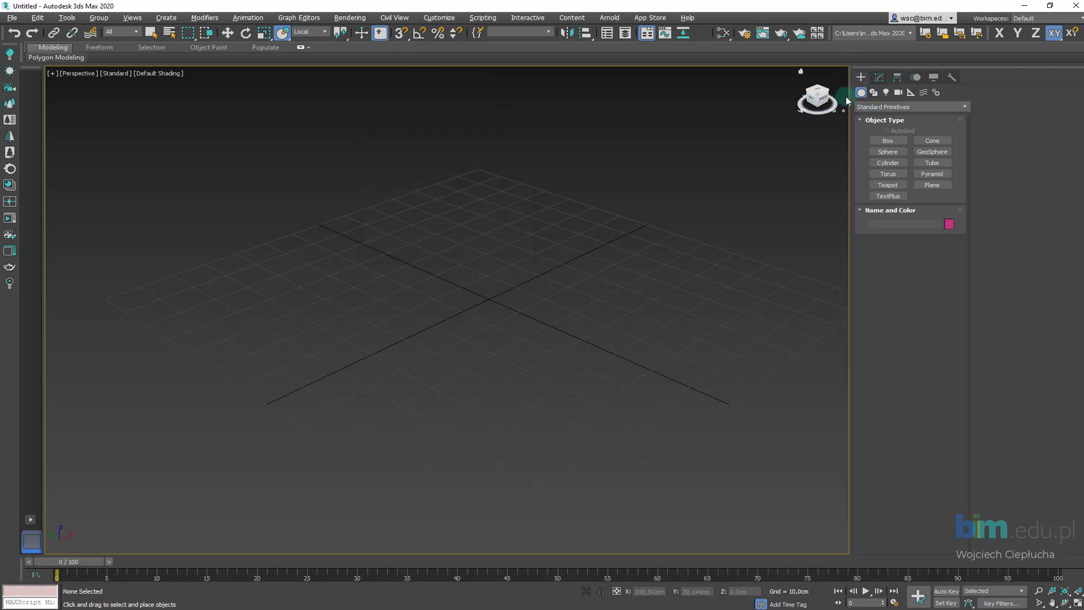
Step: Draw Box001 on the grid, about 44 × 66 × 48 cm, then return to Select Object
{"action": "left_click", "coordinate": [897, 141]}
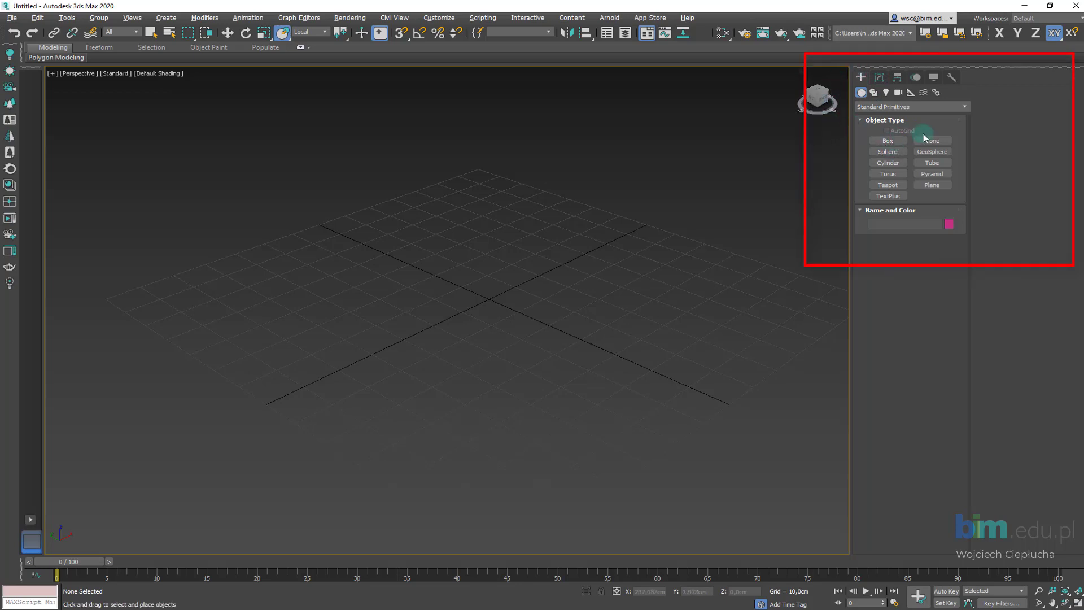
{"action": "left_click", "coordinate": [897, 143]}
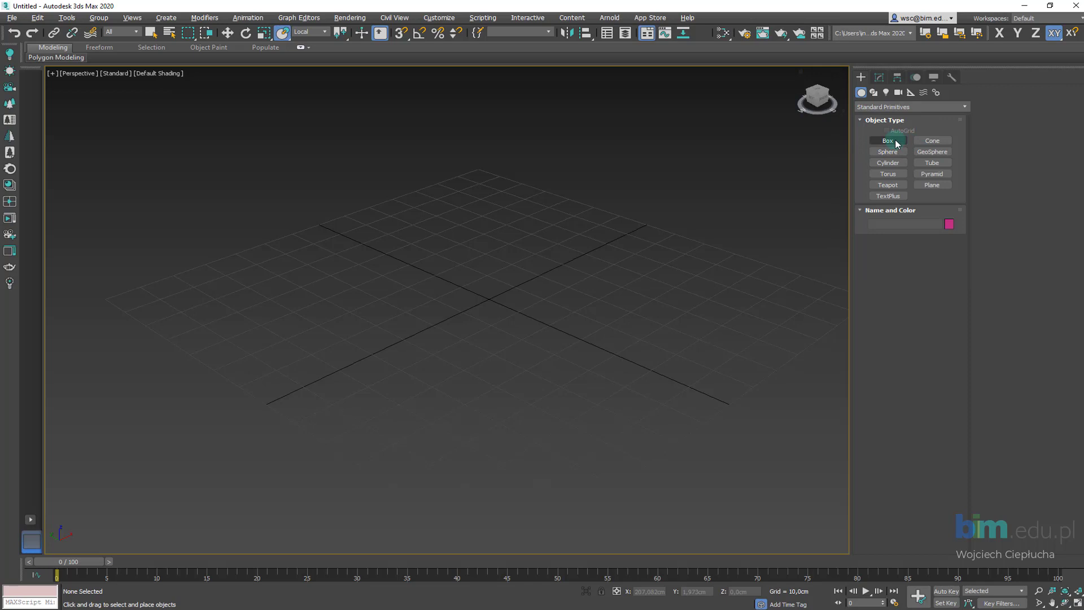
{"action": "left_click", "coordinate": [897, 143]}
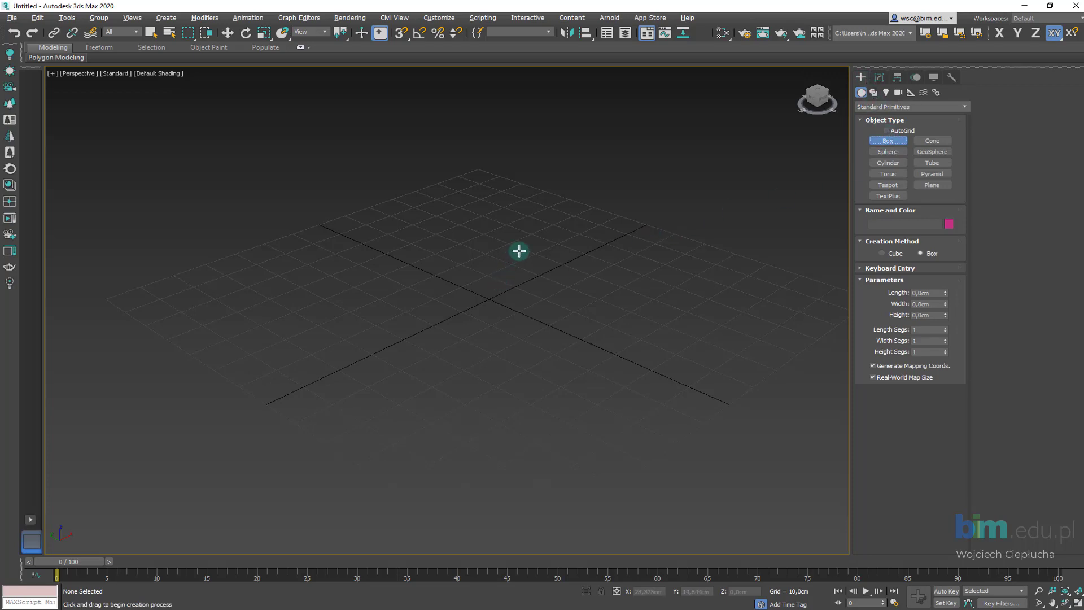
{"action": "mouse_move", "coordinate": [524, 242]}
{"action": "left_mouse_down"}
{"action": "mouse_move", "coordinate": [550, 295]}
{"action": "mouse_move", "coordinate": [658, 278]}
{"action": "mouse_move", "coordinate": [561, 299]}
{"action": "mouse_move", "coordinate": [453, 386]}
{"action": "mouse_move", "coordinate": [465, 394]}
{"action": "mouse_move", "coordinate": [442, 382]}
{"action": "mouse_move", "coordinate": [484, 366]}
{"action": "mouse_move", "coordinate": [491, 391]}
{"action": "mouse_move", "coordinate": [477, 384]}
{"action": "left_mouse_up"}
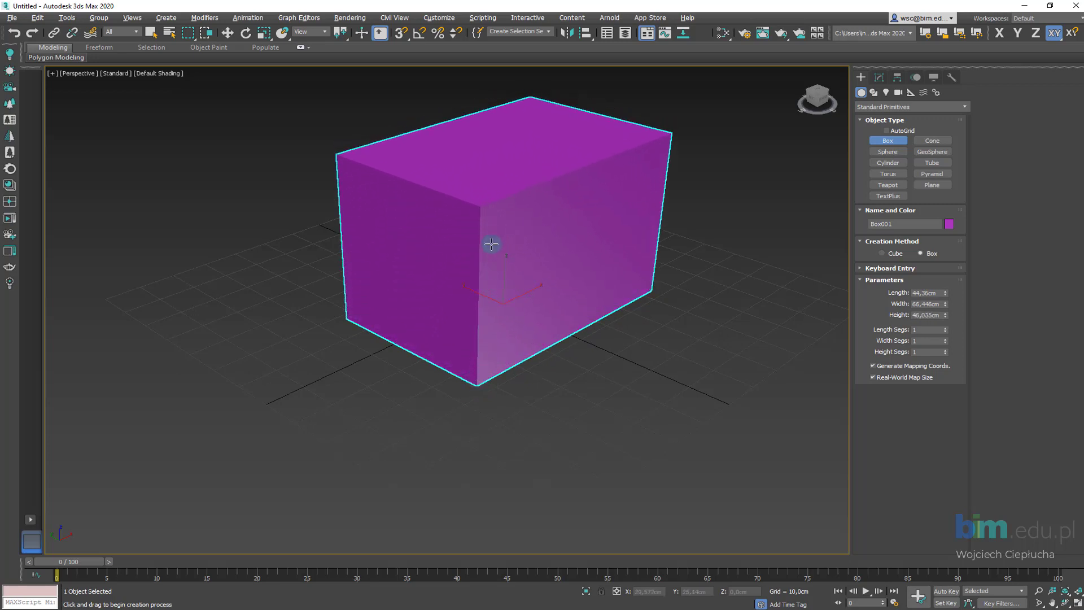
{"action": "left_click", "coordinate": [497, 295]}
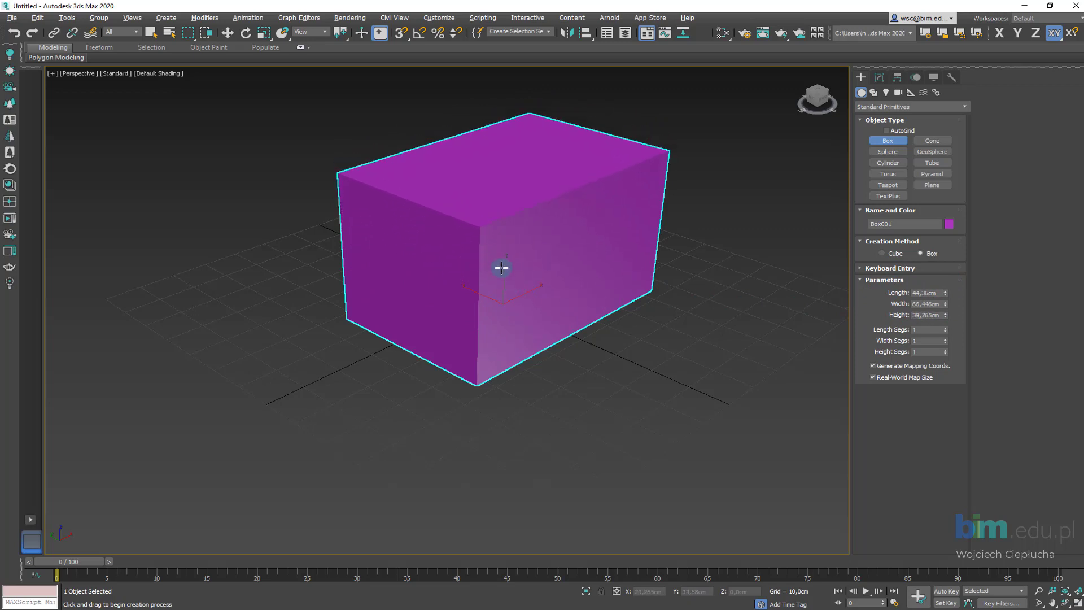
{"action": "left_click", "coordinate": [514, 234]}
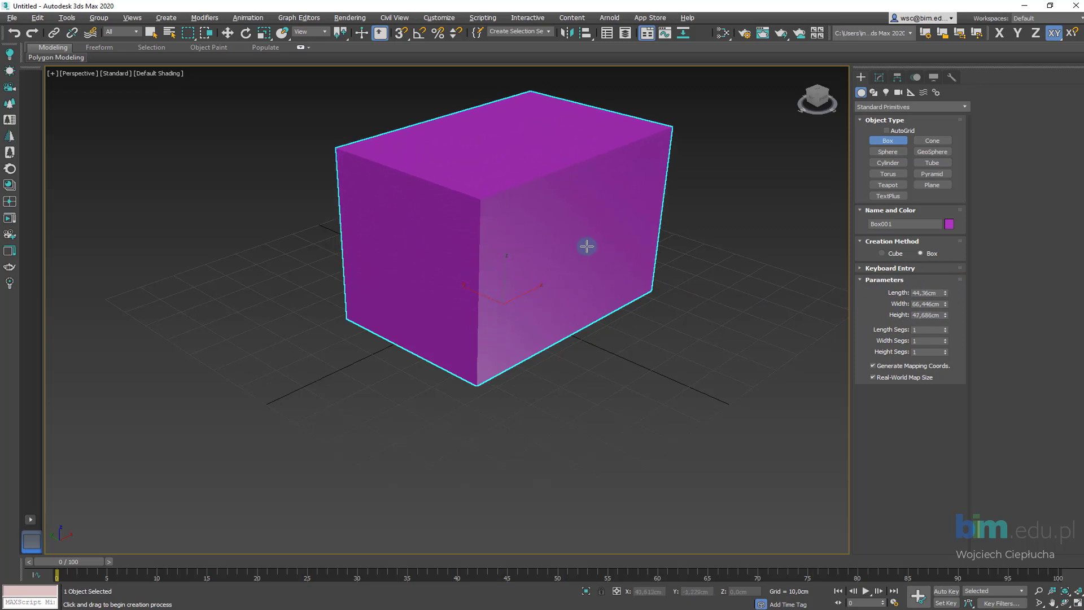
{"action": "middle_click_drag", "start_coordinate": [587, 242], "coordinate": [586, 265]}
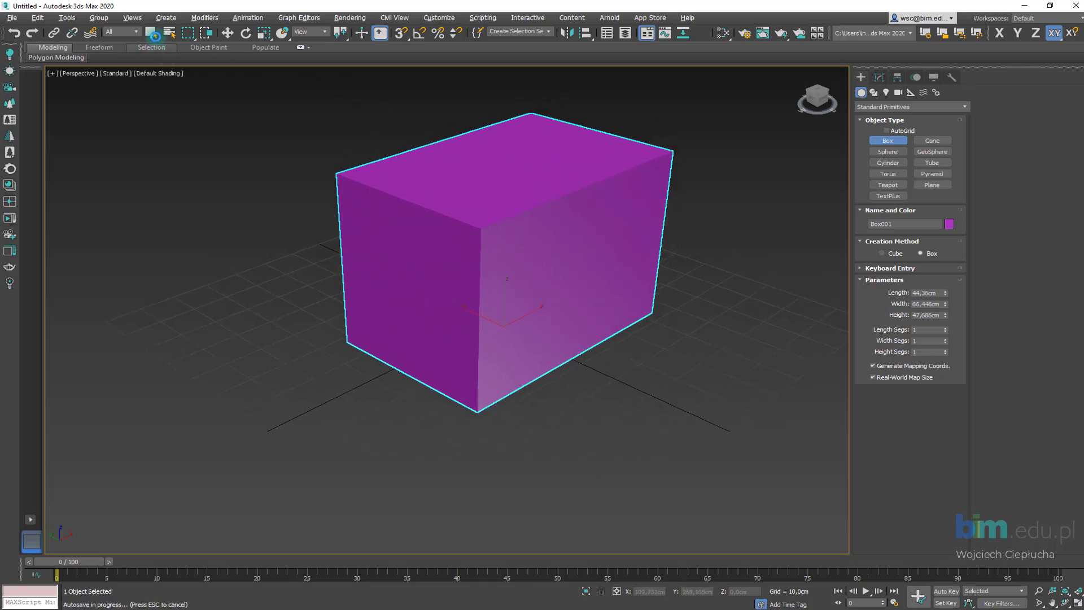
{"action": "left_click", "coordinate": [152, 33]}
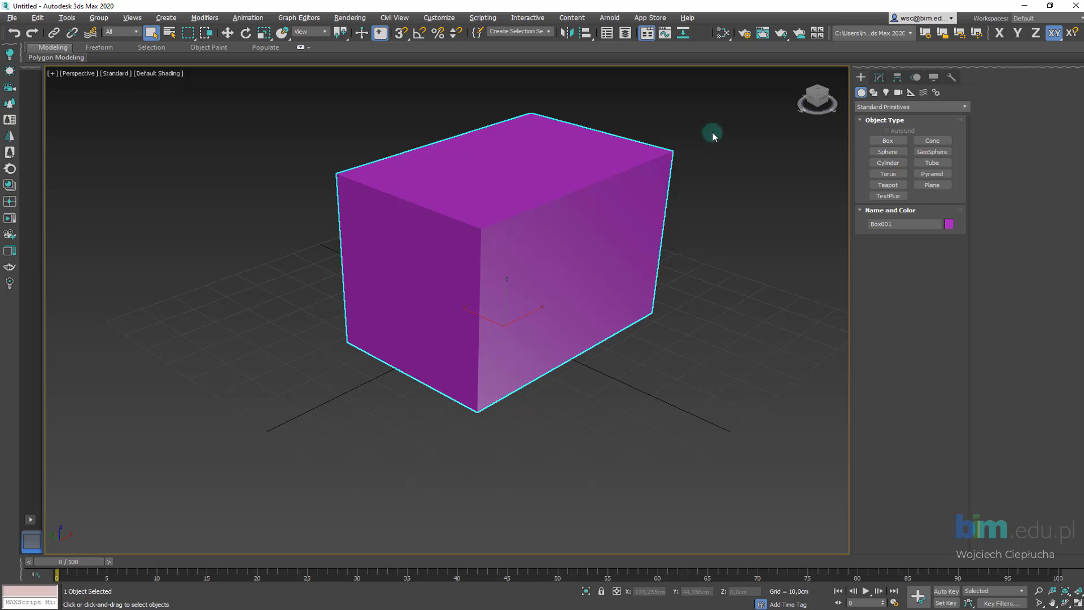
Step: Give Box001 Length 480, Width 720 and Height 300 cm in the Modify panel
{"action": "left_click", "coordinate": [879, 79]}
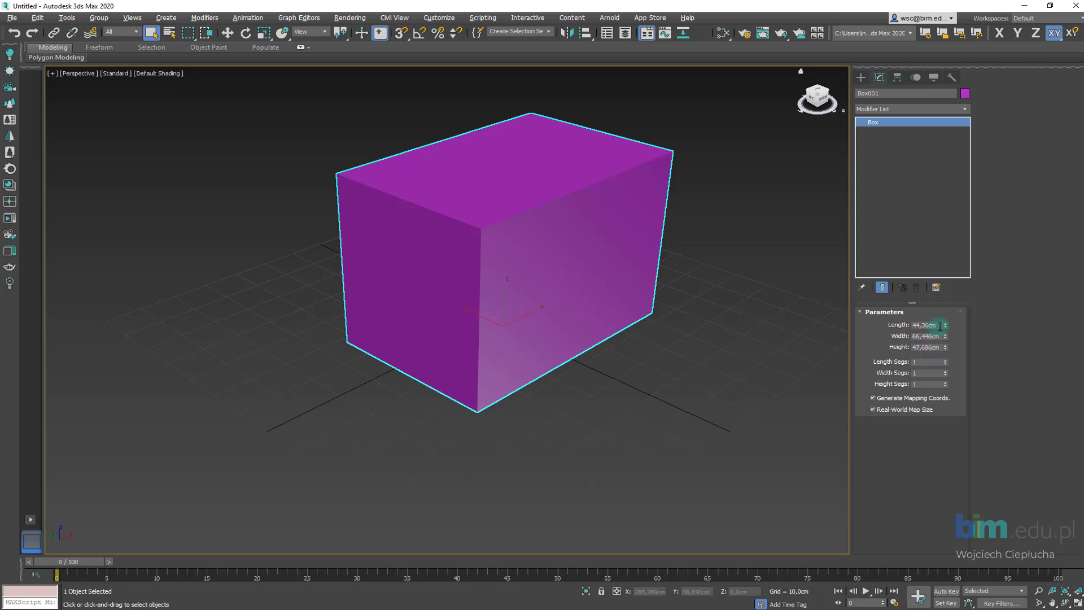
{"action": "double_click", "coordinate": [938, 325]}
{"action": "mouse_move", "coordinate": [946, 326]}
{"action": "left_mouse_down"}
{"action": "mouse_move", "coordinate": [950, 295]}
{"action": "mouse_move", "coordinate": [948, 325]}
{"action": "mouse_move", "coordinate": [946, 308]}
{"action": "left_mouse_up"}
{"action": "type", "text": "480"}
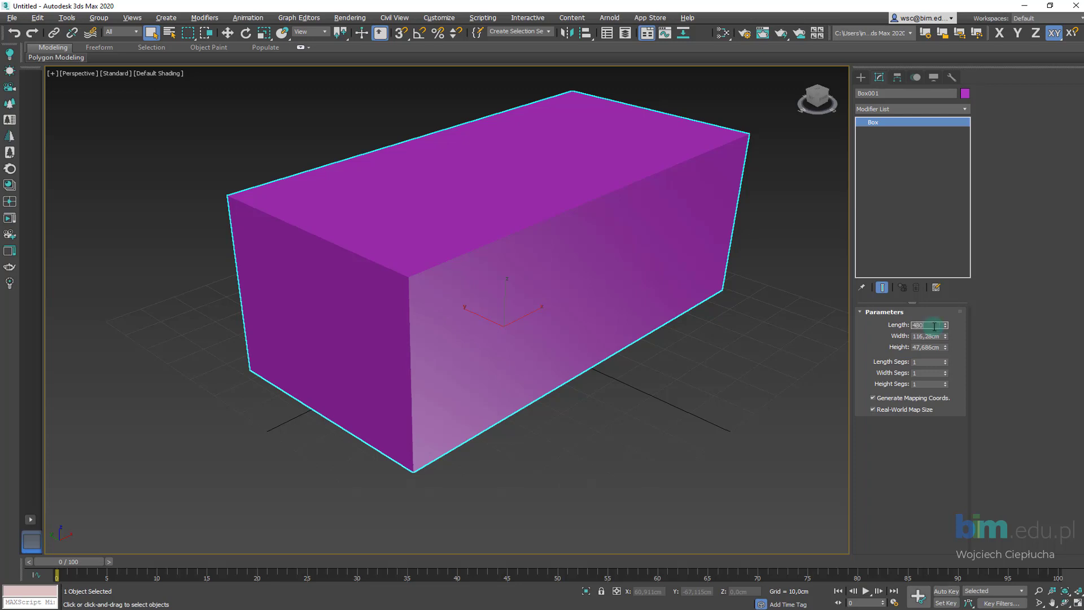
{"action": "key", "text": "Return"}
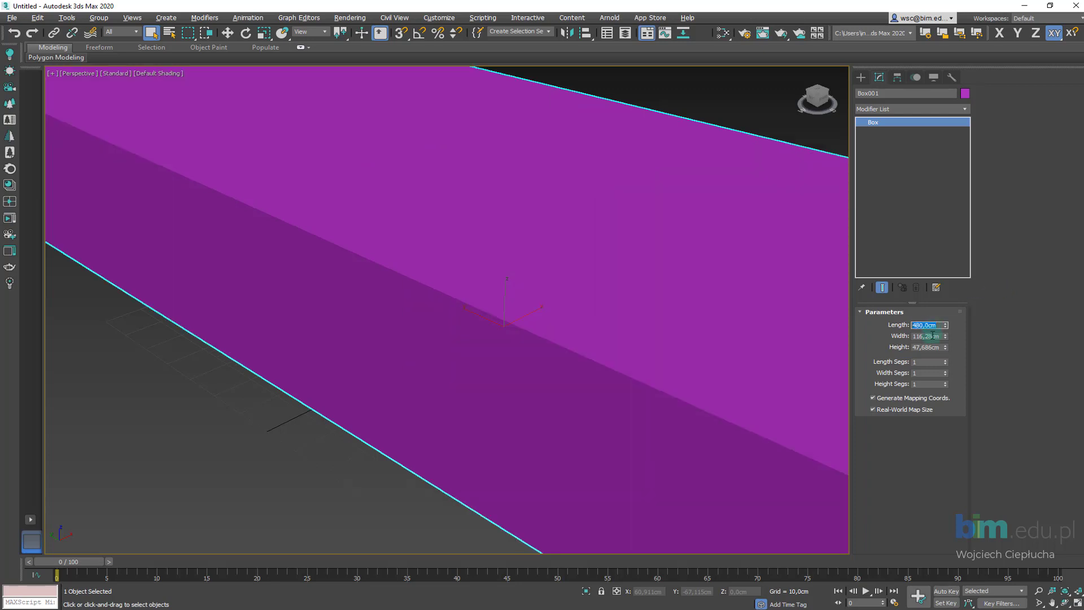
{"action": "left_click", "coordinate": [933, 335]}
{"action": "type", "text": "720"}
{"action": "key", "text": "Return"}
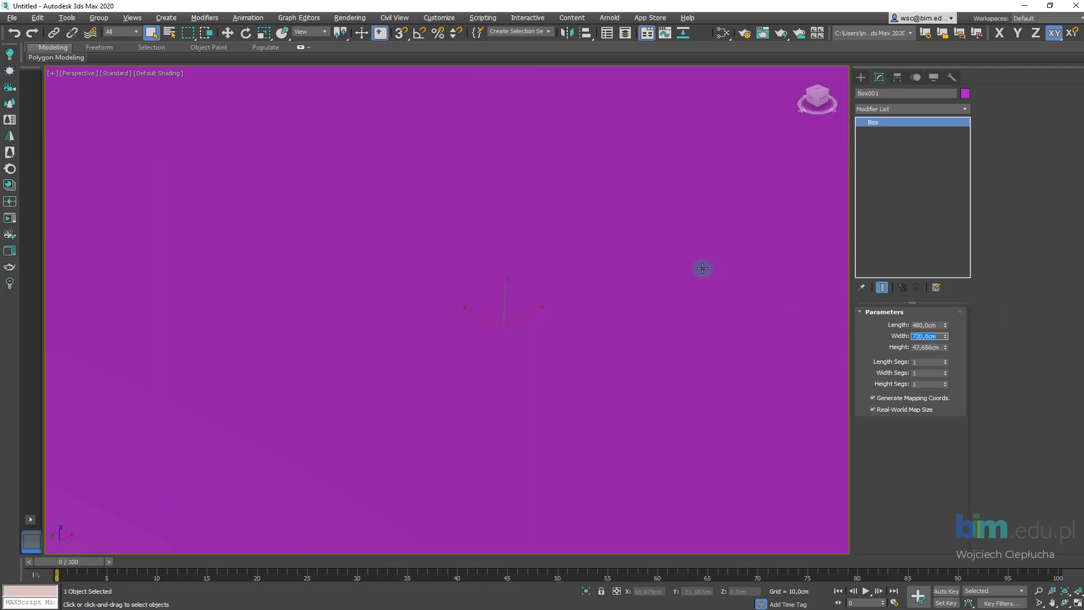
{"action": "scroll", "coordinate": [695, 265], "scroll_direction": "down", "scroll_amount": 3}
{"action": "scroll", "coordinate": [620, 262], "scroll_direction": "down", "scroll_amount": 3}
{"action": "scroll", "coordinate": [553, 267], "scroll_direction": "down", "scroll_amount": 2}
{"action": "scroll", "coordinate": [593, 271], "scroll_direction": "up", "scroll_amount": 5}
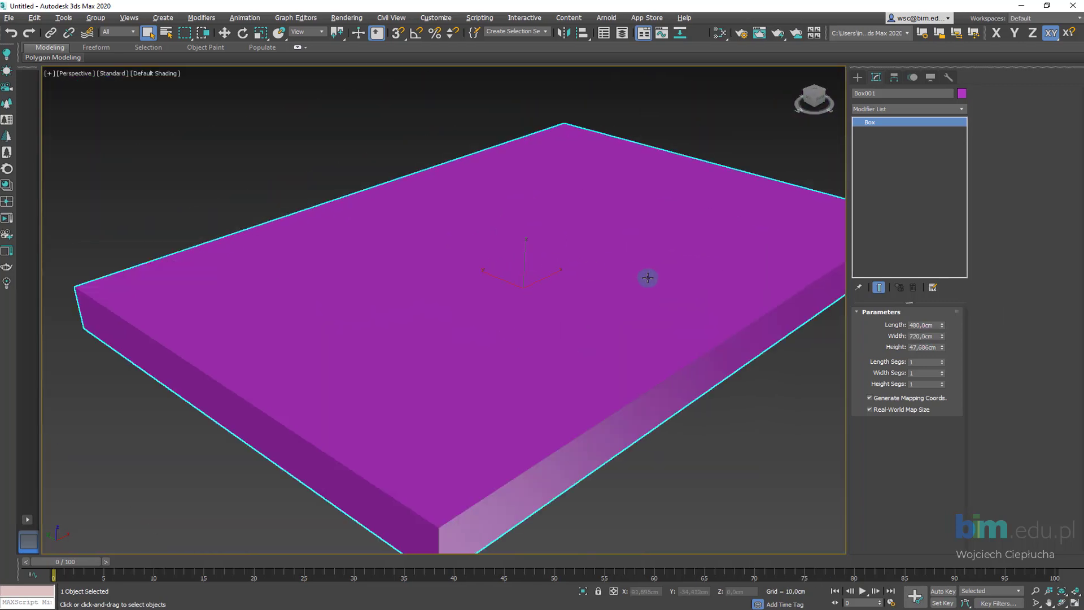
{"action": "scroll", "coordinate": [647, 278], "scroll_direction": "up", "scroll_amount": 1}
{"action": "left_click", "coordinate": [915, 324]}
{"action": "type", "text": "300"}
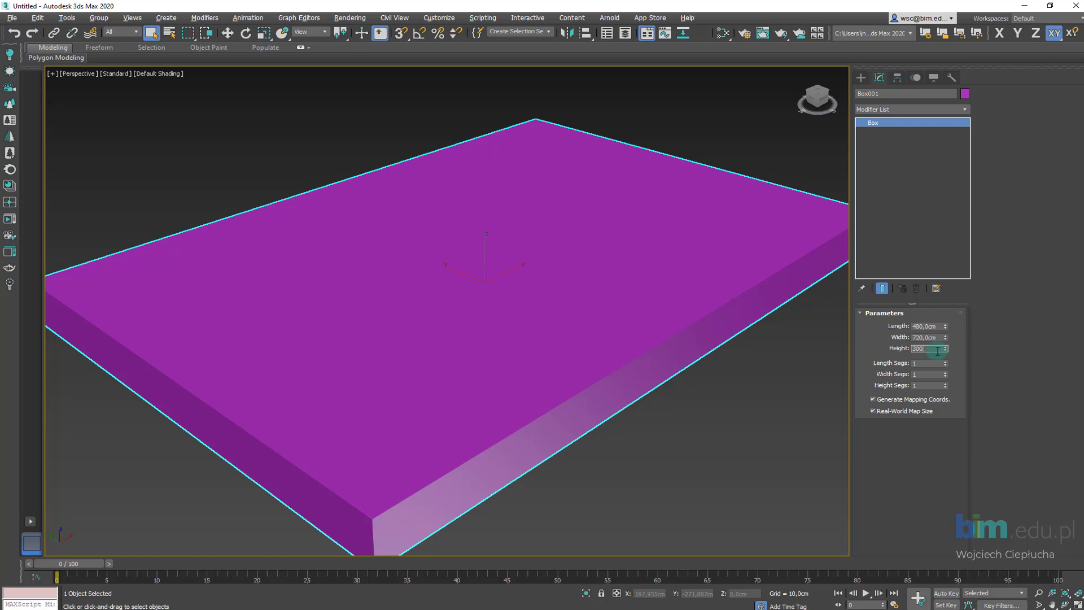
{"action": "key", "text": "Return"}
Step: Orbit, zoom and pan the Perspective view to inspect the 480 × 720 × 300 cm box
{"action": "scroll", "coordinate": [513, 259], "scroll_direction": "down", "scroll_amount": 3}
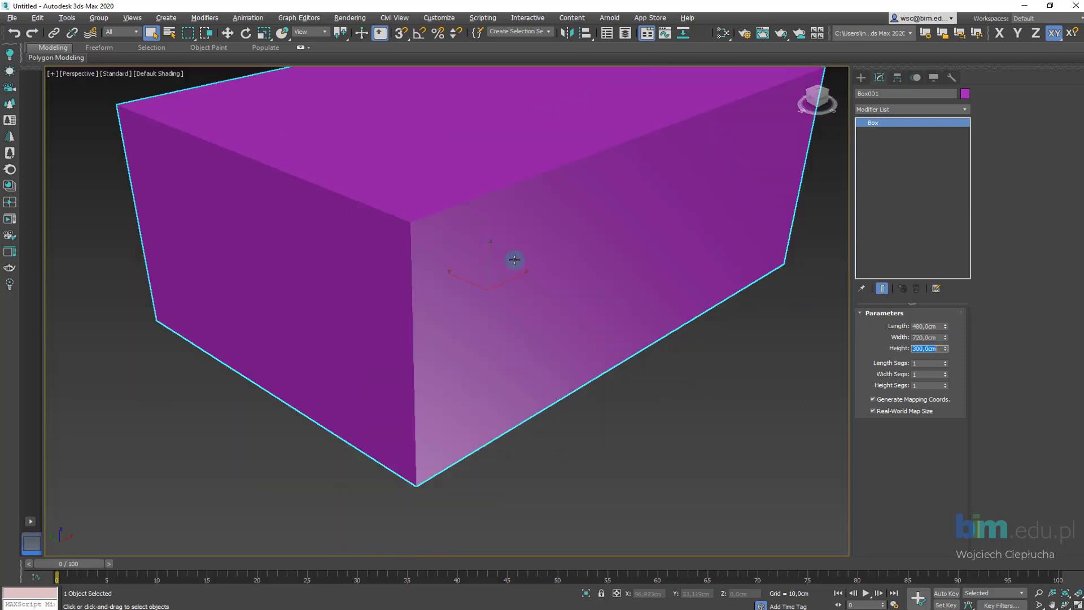
{"action": "scroll", "coordinate": [460, 328], "scroll_direction": "down", "scroll_amount": 2}
{"action": "mouse_move", "coordinate": [460, 328]}
{"action": "middle_mouse_down", "text": "alt"}
{"action": "mouse_move", "coordinate": [449, 316]}
{"action": "mouse_move", "coordinate": [595, 307]}
{"action": "mouse_move", "coordinate": [409, 338]}
{"action": "mouse_move", "coordinate": [363, 312]}
{"action": "mouse_move", "coordinate": [372, 293]}
{"action": "mouse_move", "coordinate": [351, 299]}
{"action": "mouse_move", "coordinate": [398, 293]}
{"action": "mouse_move", "coordinate": [380, 316]}
{"action": "mouse_move", "coordinate": [612, 274]}
{"action": "middle_mouse_up", "text": "alt"}
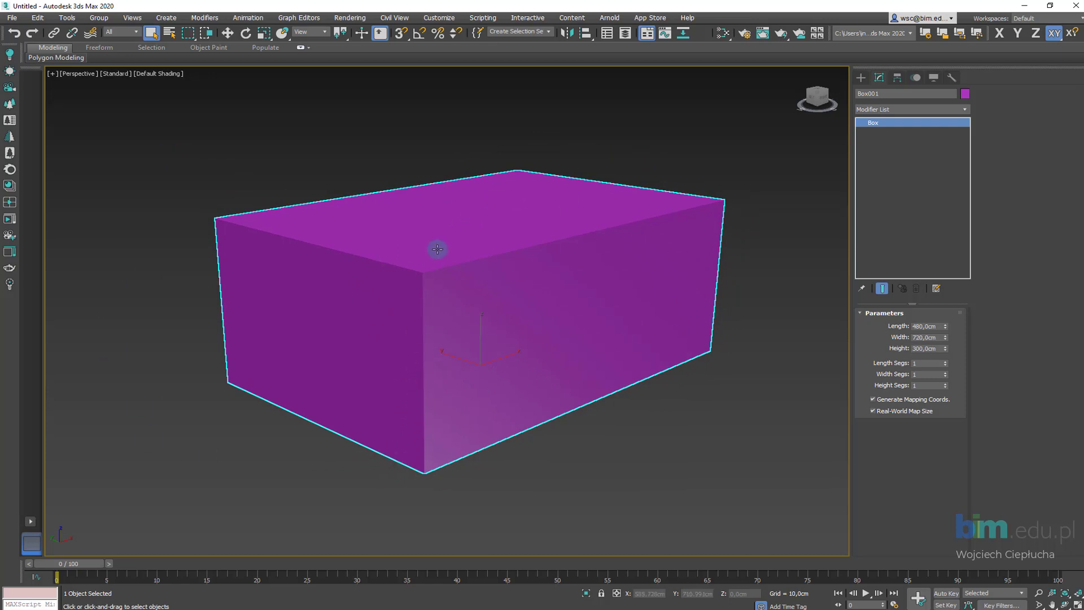
{"action": "scroll", "coordinate": [437, 249], "scroll_direction": "up", "scroll_amount": 3}
{"action": "scroll", "coordinate": [404, 281], "scroll_direction": "up", "scroll_amount": 3}
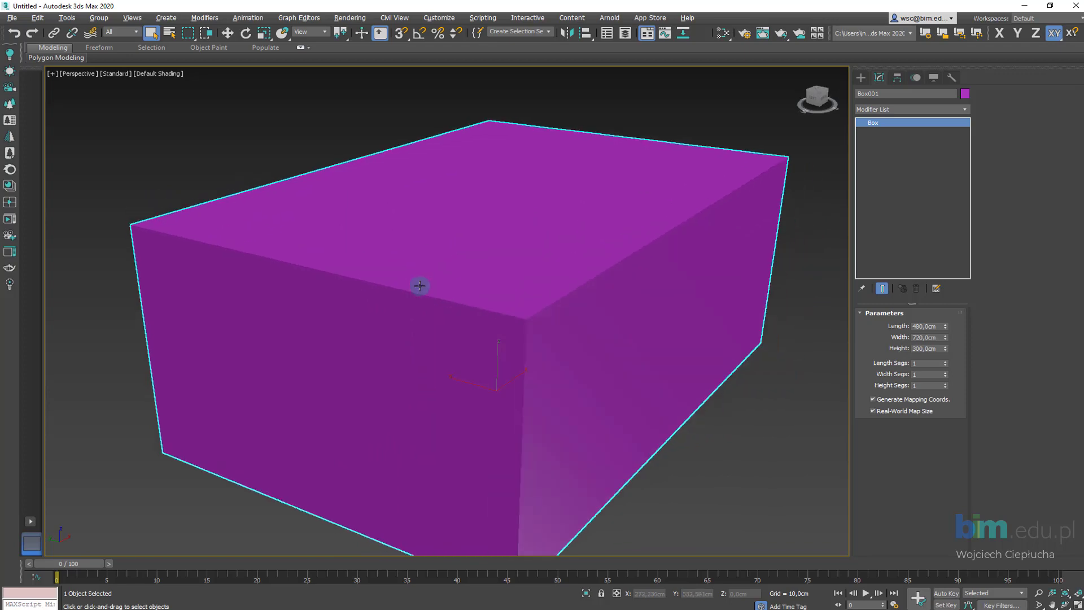
{"action": "middle_click_drag", "start_coordinate": [419, 285], "coordinate": [363, 307], "text": "alt"}
{"action": "scroll", "coordinate": [435, 271], "scroll_direction": "down", "scroll_amount": 4}
{"action": "middle_click_drag", "start_coordinate": [435, 271], "coordinate": [513, 271], "text": "alt"}
{"action": "scroll", "coordinate": [385, 292], "scroll_direction": "up", "scroll_amount": 4}
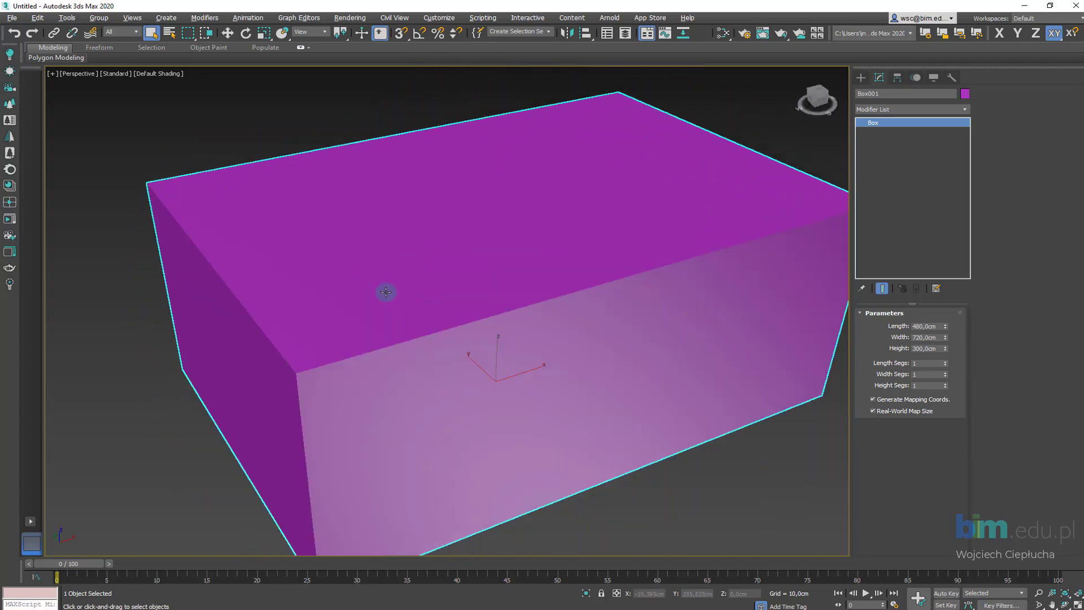
{"action": "scroll", "coordinate": [386, 292], "scroll_direction": "down", "scroll_amount": 3}
{"action": "mouse_move", "coordinate": [411, 285]}
{"action": "middle_mouse_down", "text": "alt"}
{"action": "mouse_move", "coordinate": [457, 305]}
{"action": "mouse_move", "coordinate": [394, 300]}
{"action": "middle_mouse_up", "text": "alt"}
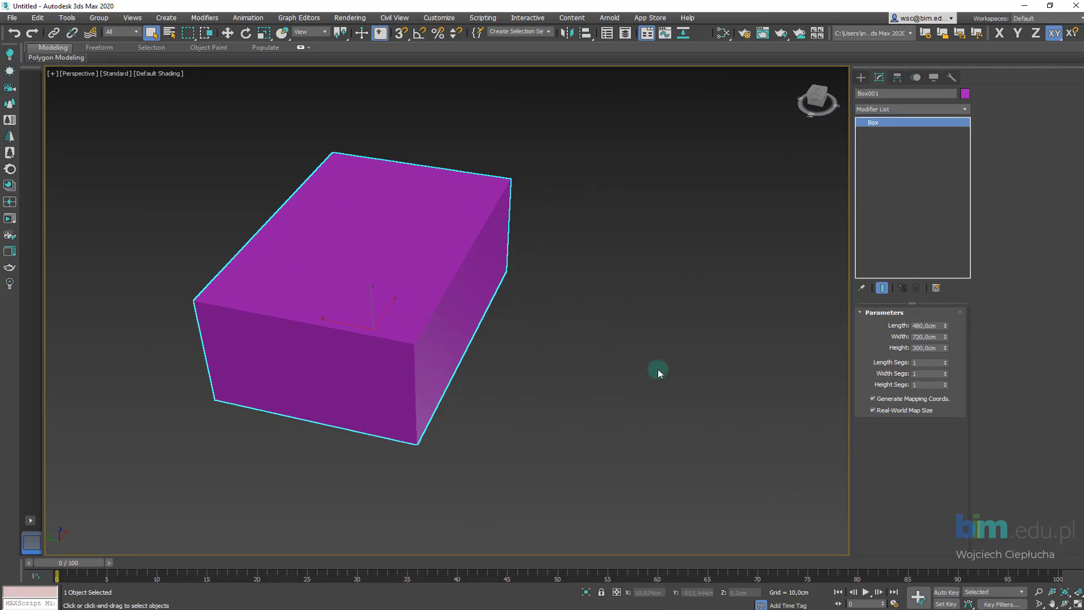
{"action": "scroll", "coordinate": [658, 368], "scroll_direction": "down", "scroll_amount": 4}
{"action": "scroll", "coordinate": [634, 205], "scroll_direction": "up", "scroll_amount": 1}
{"action": "middle_click_drag", "start_coordinate": [581, 293], "coordinate": [429, 214], "text": "alt"}
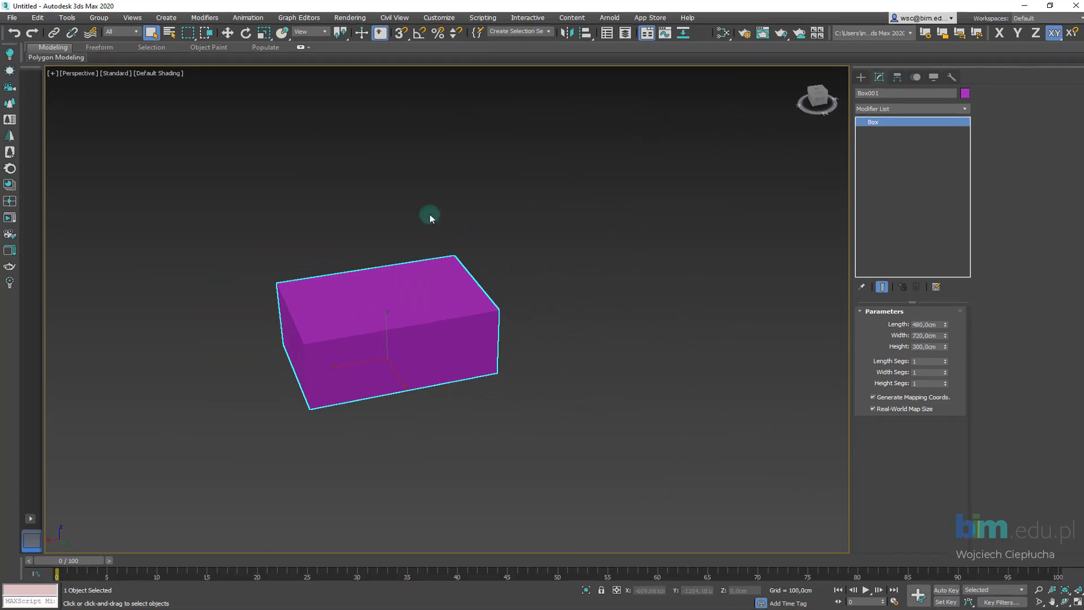
{"action": "mouse_move", "coordinate": [757, 153]}
{"action": "middle_mouse_down", "text": "alt"}
{"action": "mouse_move", "coordinate": [513, 203]}
{"action": "mouse_move", "coordinate": [533, 219]}
{"action": "middle_mouse_up", "text": "alt"}
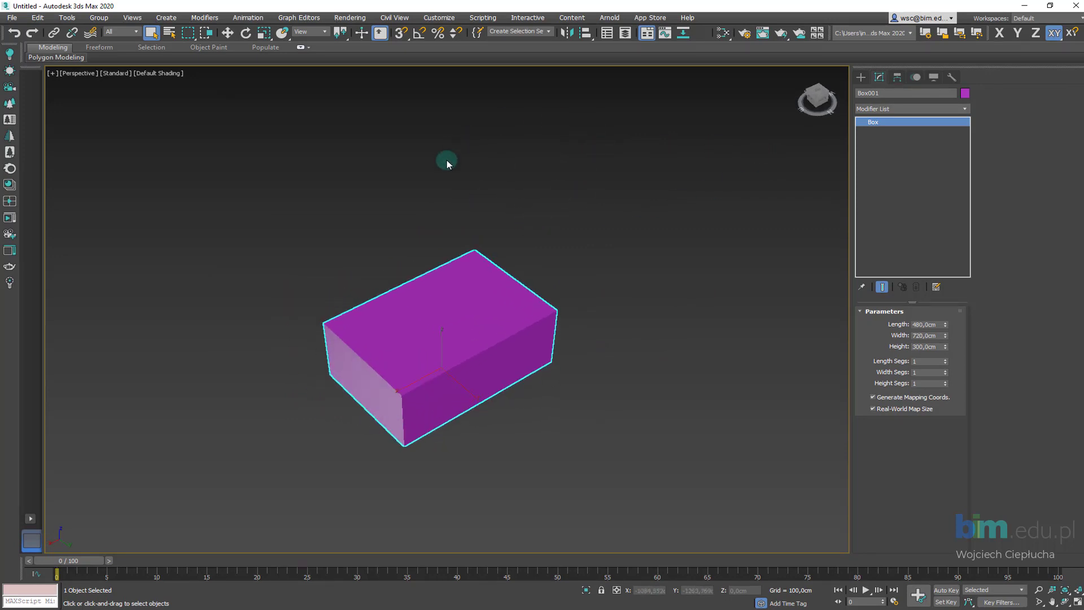
{"action": "middle_click_drag", "start_coordinate": [642, 148], "coordinate": [597, 164], "text": "alt"}
{"action": "scroll", "coordinate": [510, 194], "scroll_direction": "up", "scroll_amount": 2}
{"action": "scroll", "coordinate": [532, 164], "scroll_direction": "down", "scroll_amount": 1}
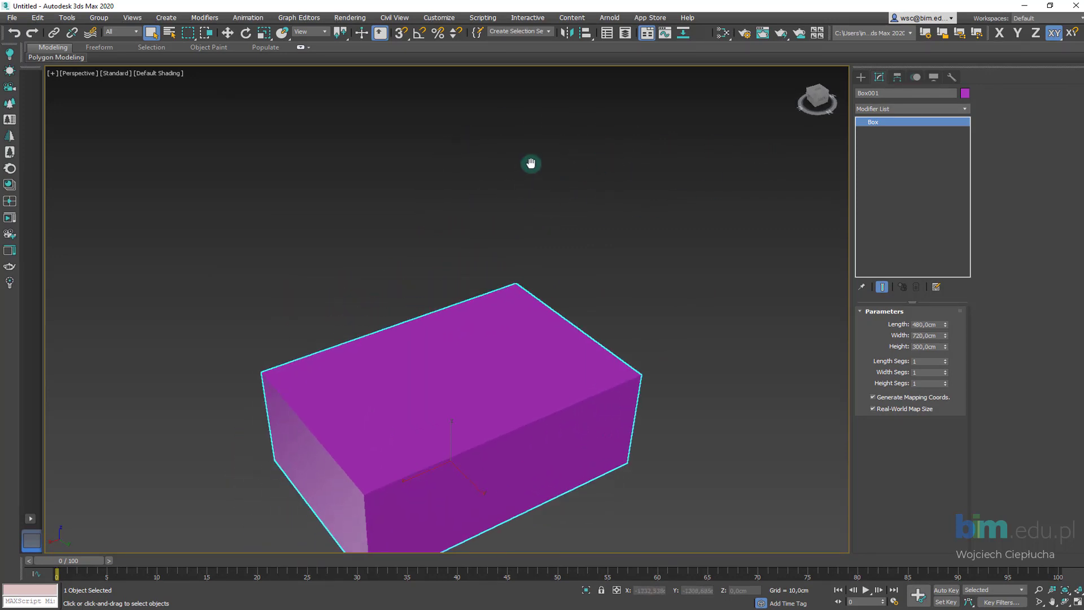
{"action": "scroll", "coordinate": [493, 219], "scroll_direction": "up", "scroll_amount": 2}
{"action": "middle_click_drag", "start_coordinate": [235, 404], "coordinate": [254, 381]}
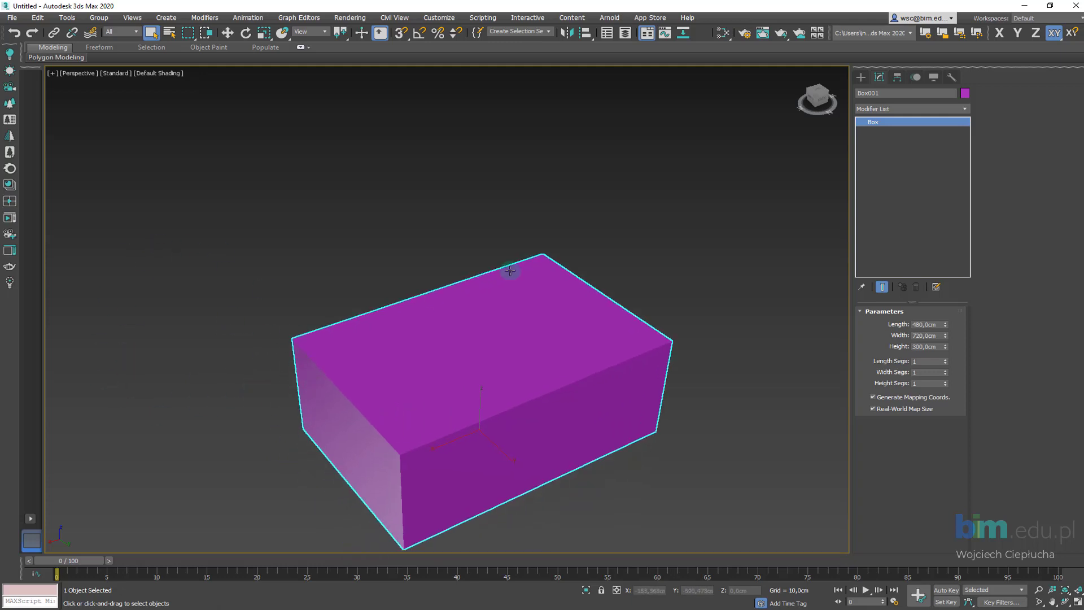
{"action": "mouse_move", "coordinate": [394, 310]}
{"action": "middle_mouse_down", "text": "alt"}
{"action": "mouse_move", "coordinate": [285, 288]}
{"action": "mouse_move", "coordinate": [394, 304]}
{"action": "mouse_move", "coordinate": [445, 297]}
{"action": "mouse_move", "coordinate": [275, 331]}
{"action": "middle_mouse_up", "text": "alt"}
{"action": "scroll", "coordinate": [275, 330], "scroll_direction": "up", "scroll_amount": 3}
{"action": "mouse_move", "coordinate": [368, 314]}
{"action": "middle_mouse_down", "text": "alt"}
{"action": "mouse_move", "coordinate": [387, 341]}
{"action": "mouse_move", "coordinate": [375, 281]}
{"action": "middle_mouse_up", "text": "alt"}
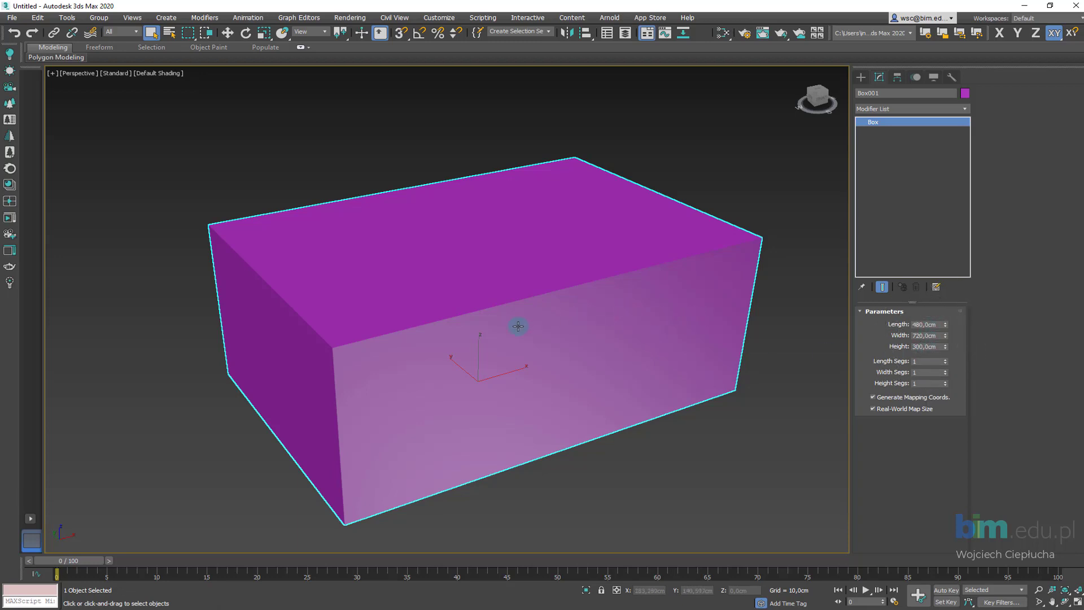
{"action": "middle_click_drag", "start_coordinate": [518, 326], "coordinate": [486, 329], "text": "alt"}
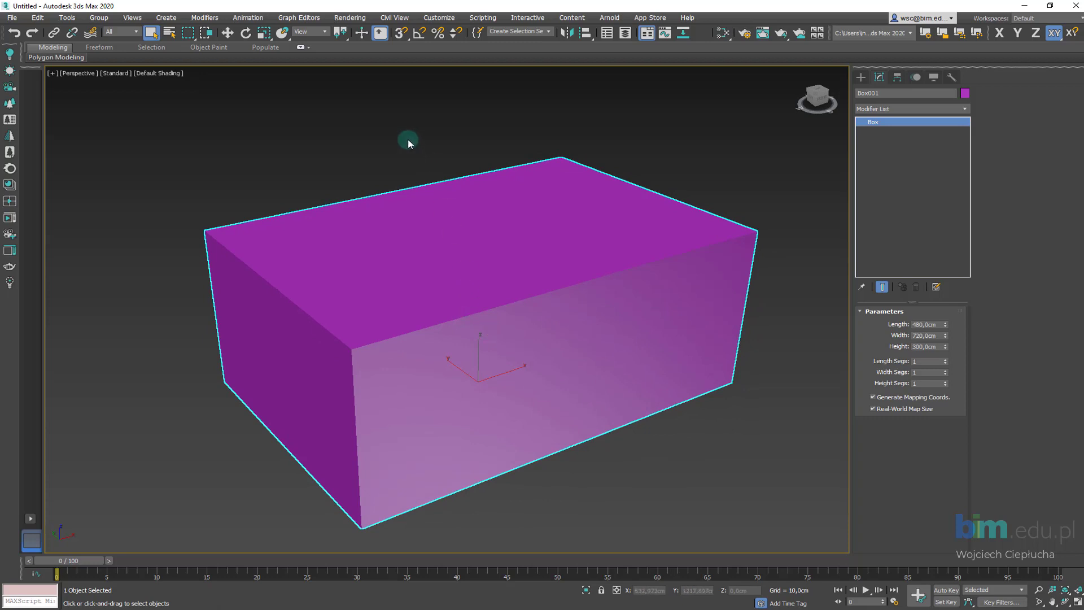
{"action": "left_click", "coordinate": [439, 19]}
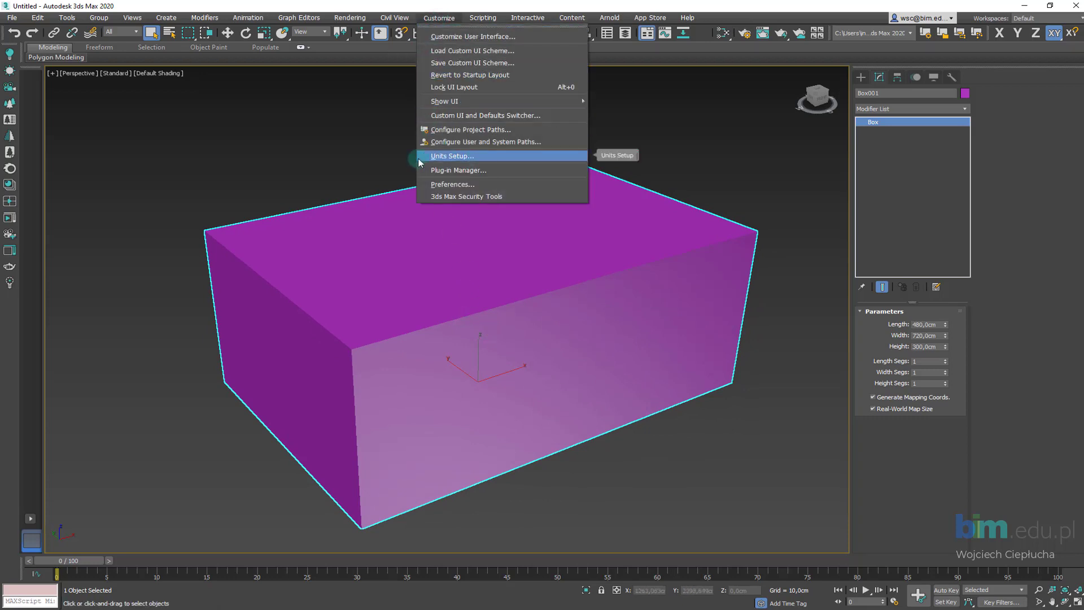
{"action": "left_click", "coordinate": [486, 160]}
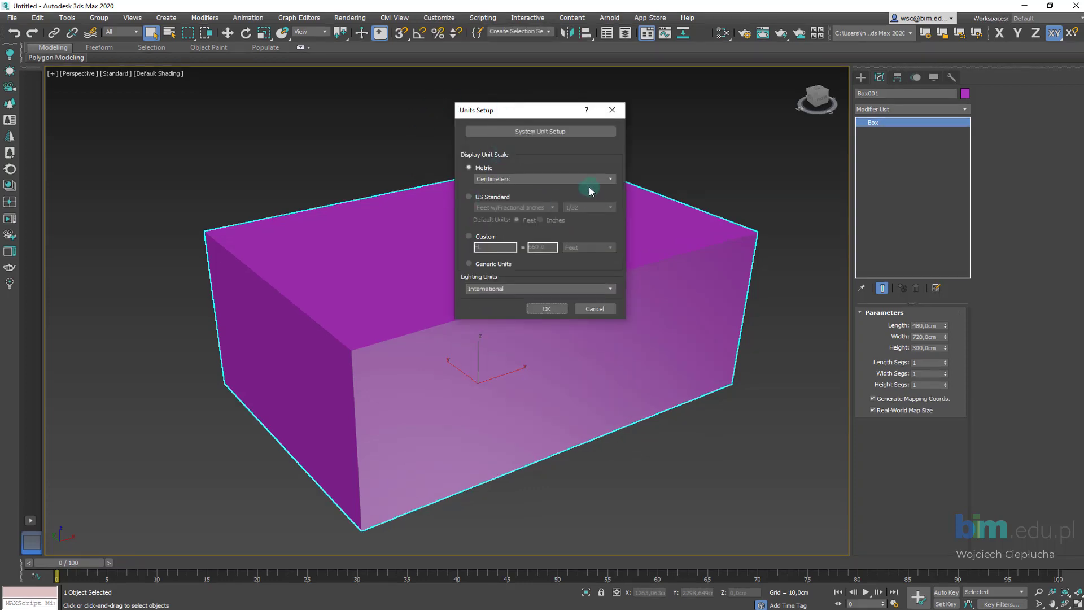
{"action": "left_click", "coordinate": [542, 186]}
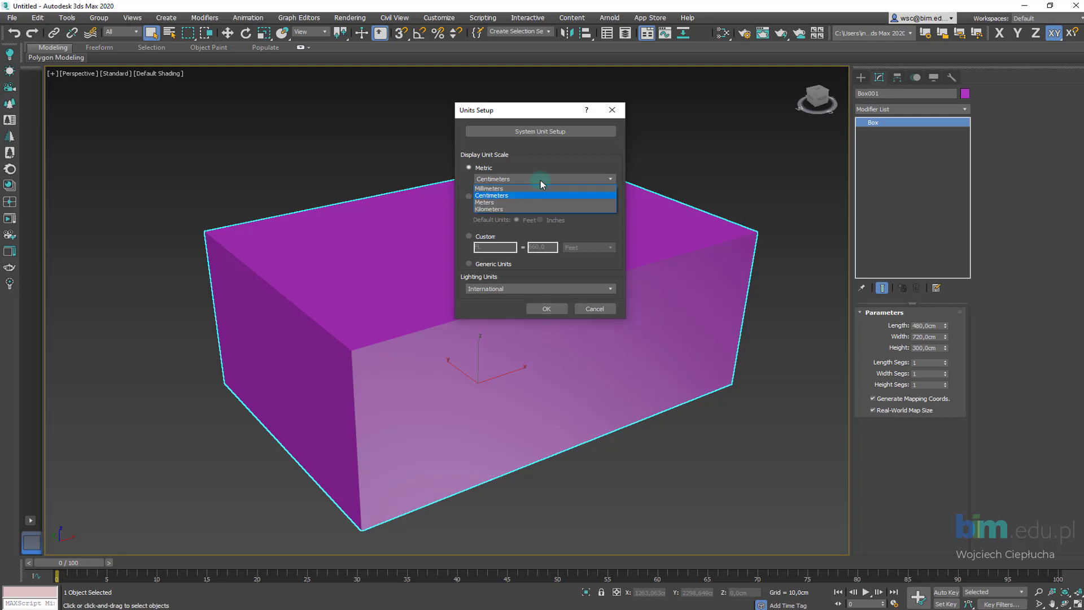
{"action": "left_click", "coordinate": [485, 169]}
{"action": "left_click", "coordinate": [488, 180]}
{"action": "left_click", "coordinate": [473, 195]}
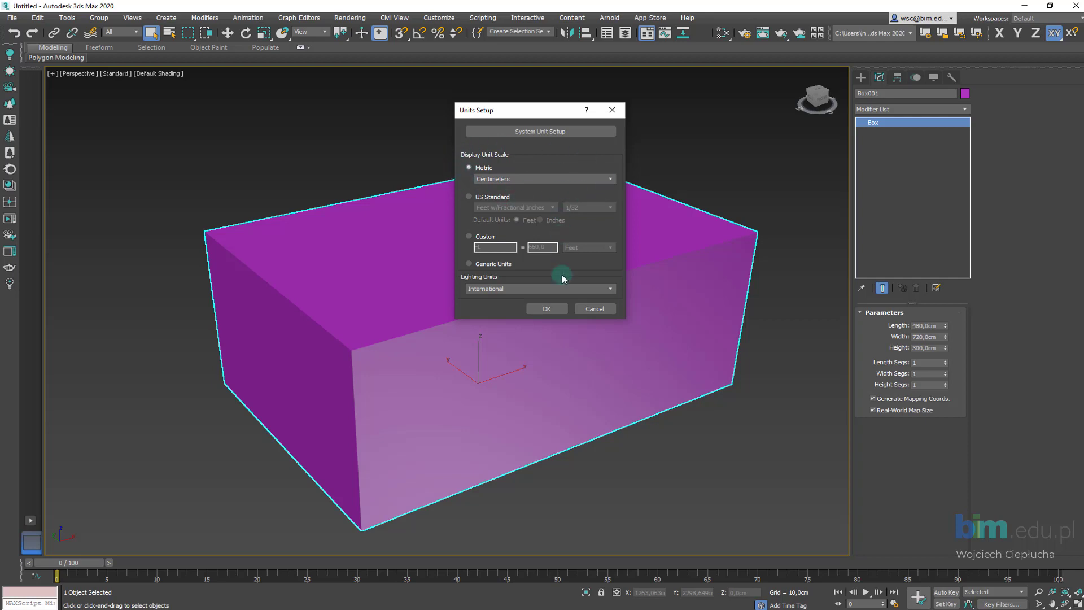
{"action": "left_click", "coordinate": [538, 310]}
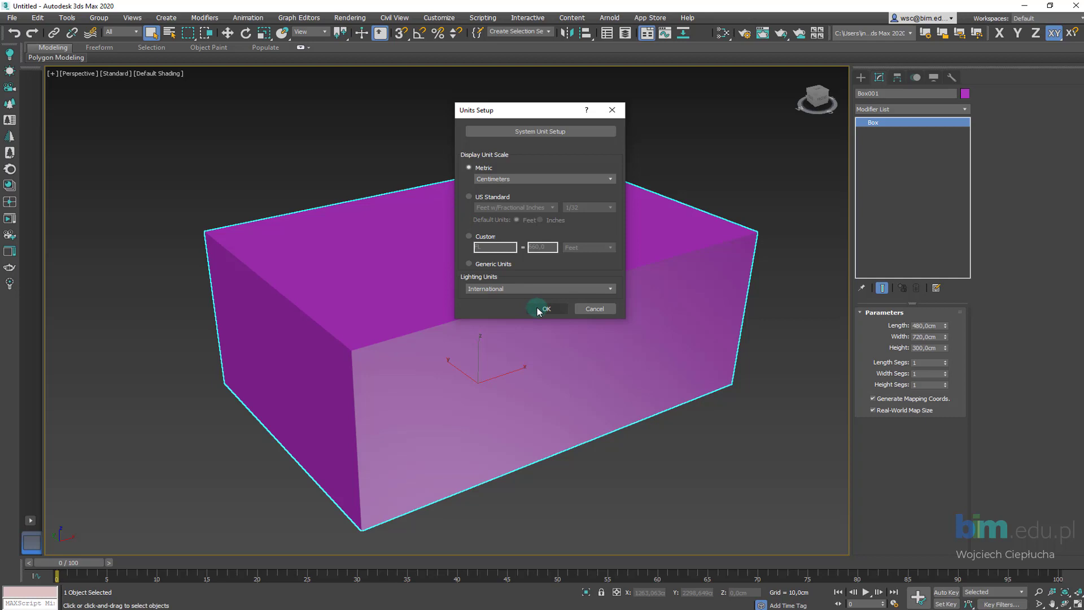
{"action": "left_click", "coordinate": [538, 310]}
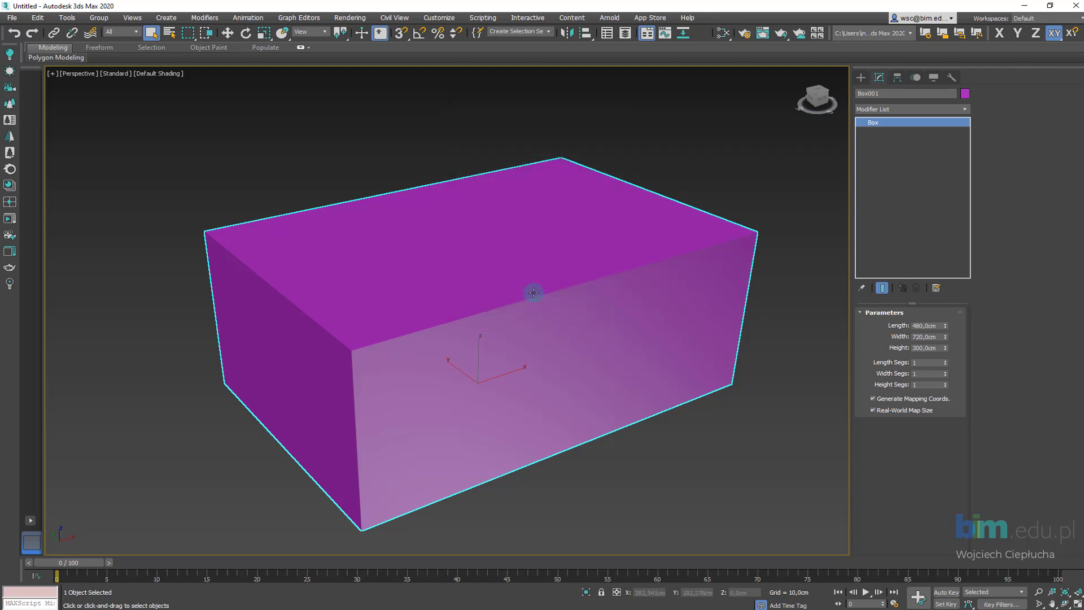
Step: Open Customize > Preferences at the Files tab
{"action": "left_click", "coordinate": [452, 19]}
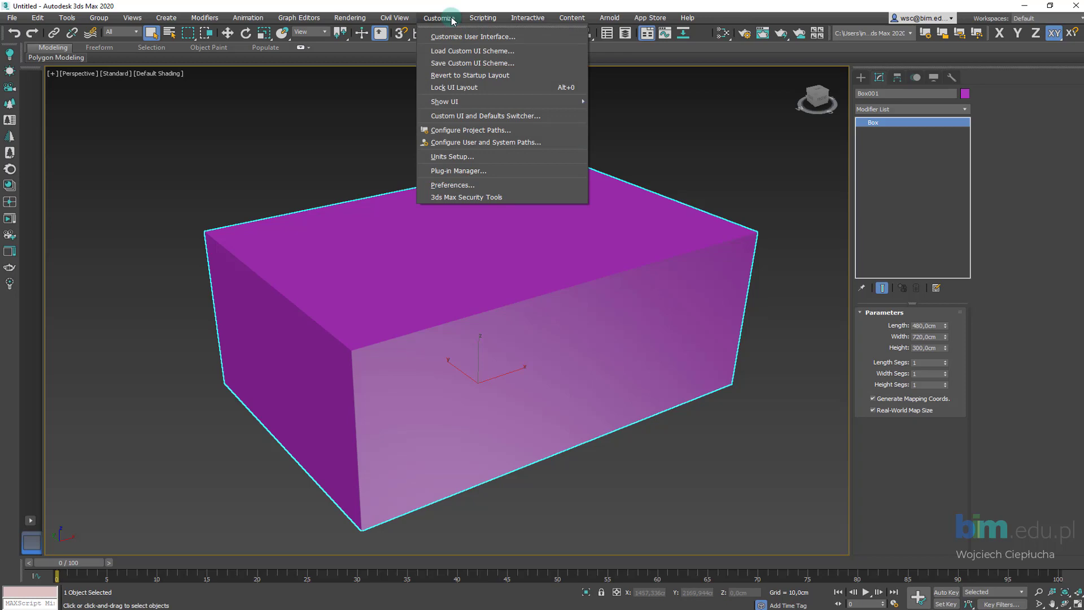
{"action": "left_click", "coordinate": [491, 185]}
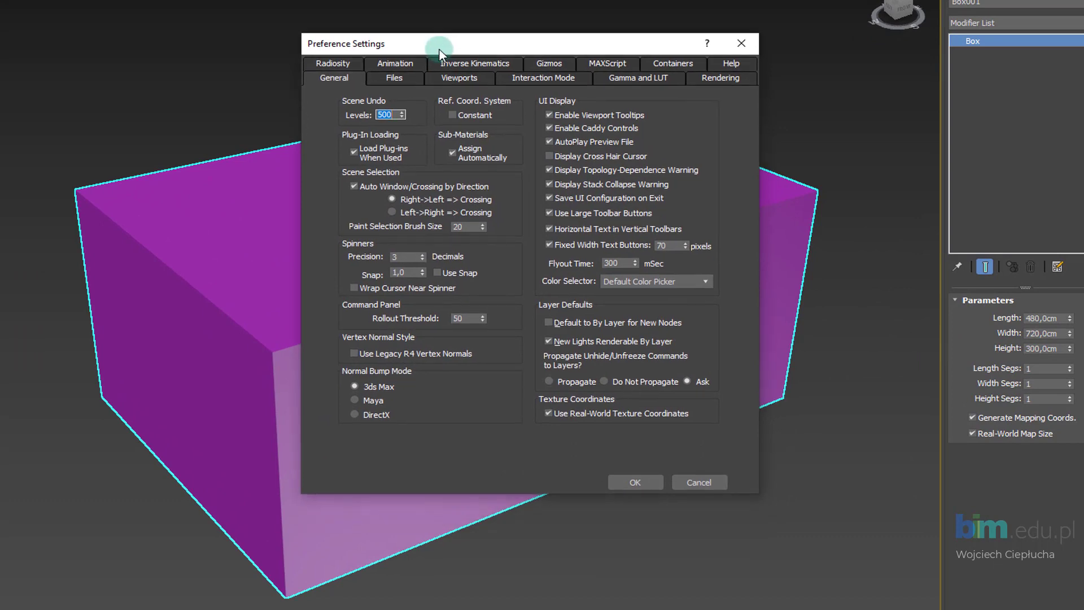
{"action": "left_click", "coordinate": [392, 81]}
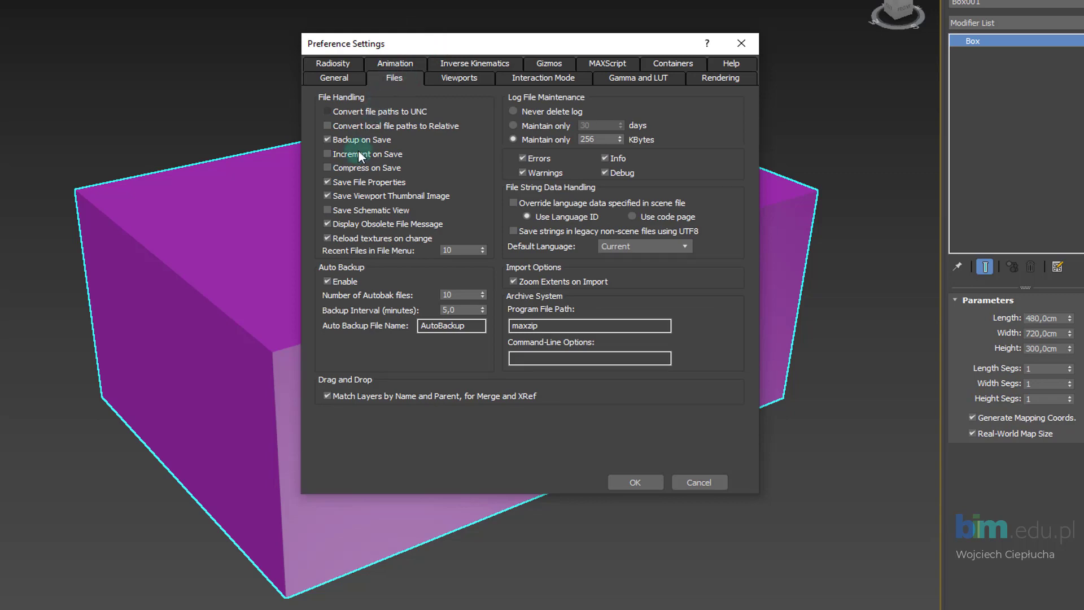
Step: Enable Auto Backup with 10 backup files and a 3,0-minute interval
{"action": "left_click", "coordinate": [360, 281]}
{"action": "left_click", "coordinate": [460, 295]}
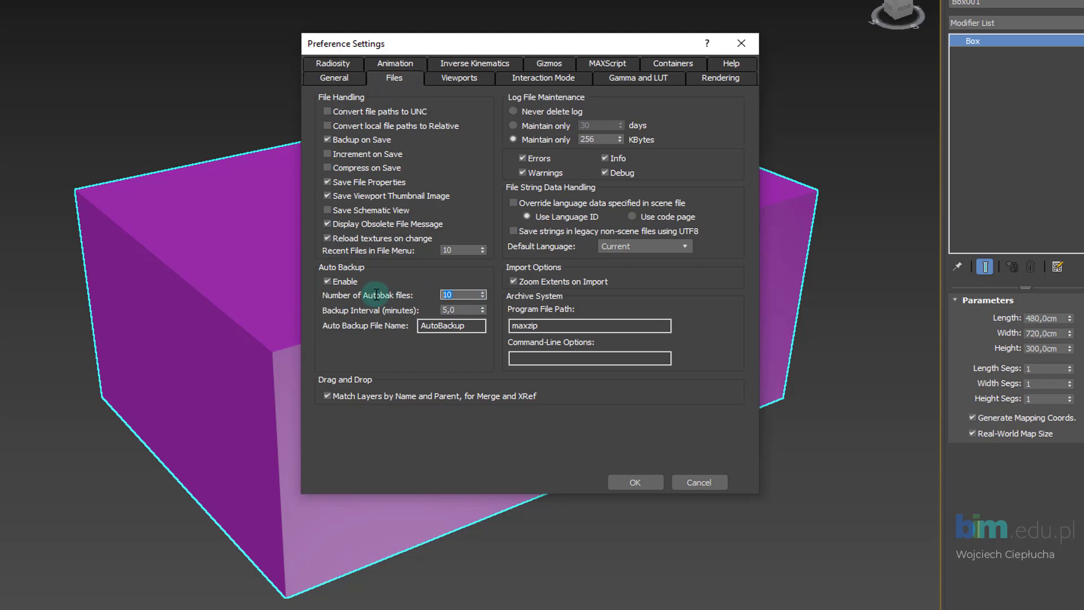
{"action": "left_click", "coordinate": [457, 309]}
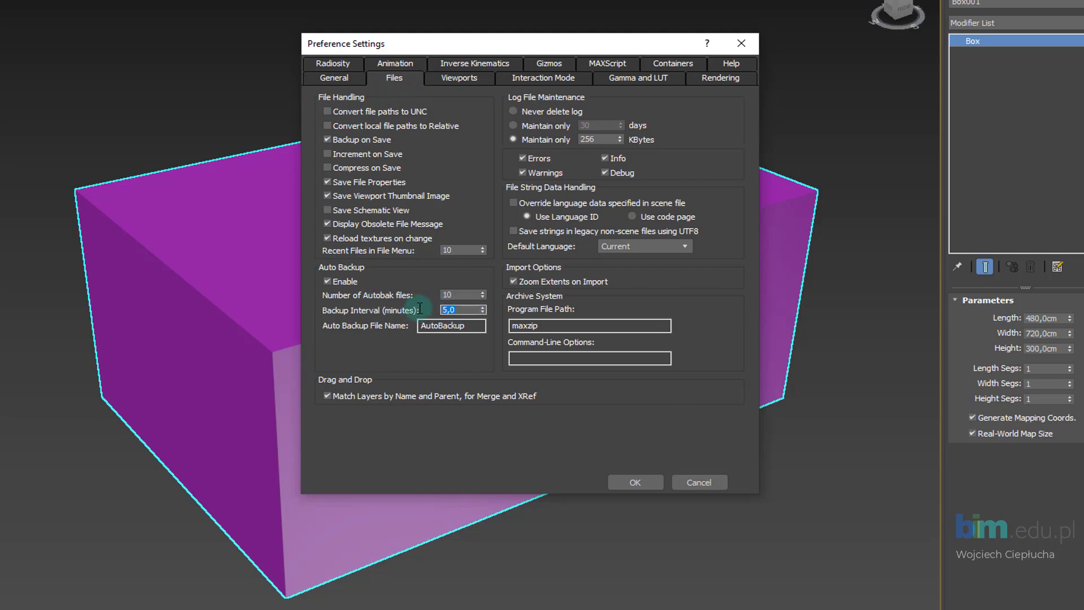
{"action": "key", "text": "BackSpace"}
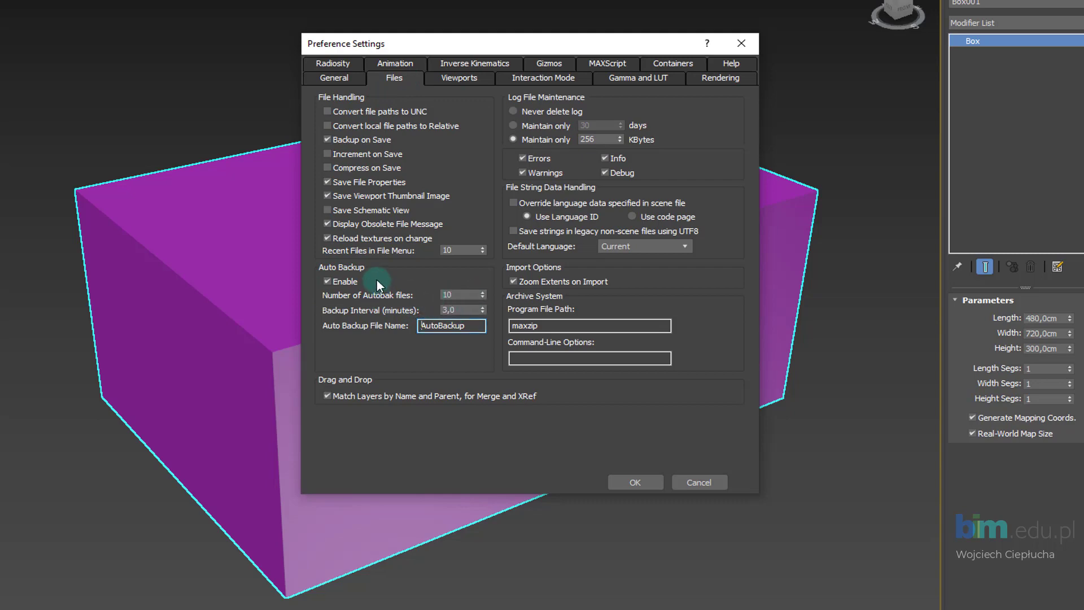
{"action": "key", "text": "Tab"}
{"action": "left_click", "coordinate": [468, 294]}
{"action": "left_click", "coordinate": [338, 284]}
{"action": "left_click", "coordinate": [337, 284]}
{"action": "left_click", "coordinate": [328, 282]}
{"action": "left_click", "coordinate": [458, 295]}
{"action": "key", "text": "Tab"}
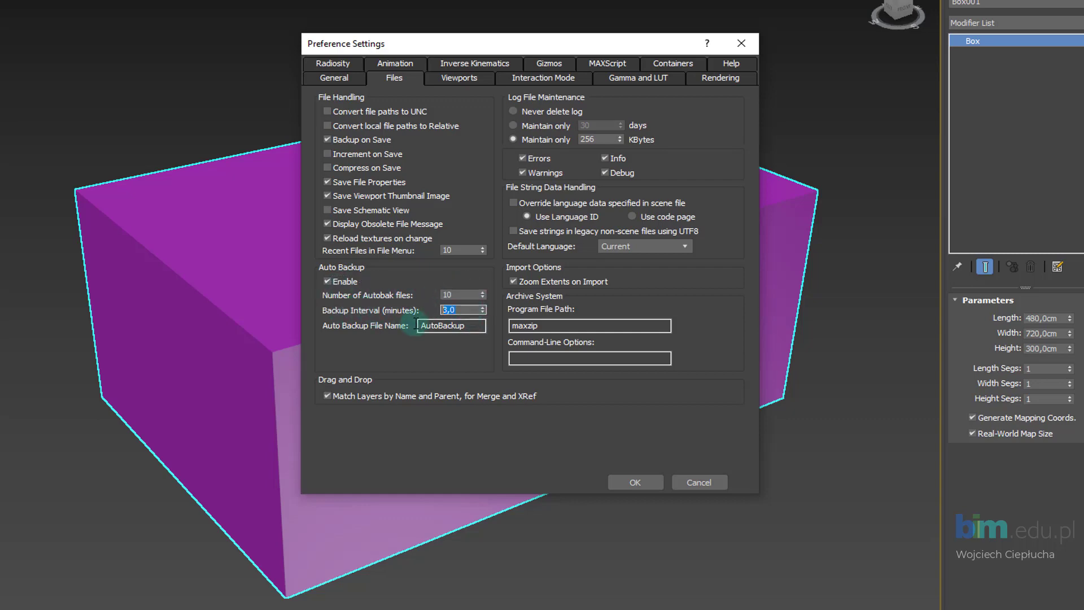
Step: Enter 9999 Scene Undo Levels on the General tab, which clamps to 500
{"action": "left_click", "coordinate": [346, 79]}
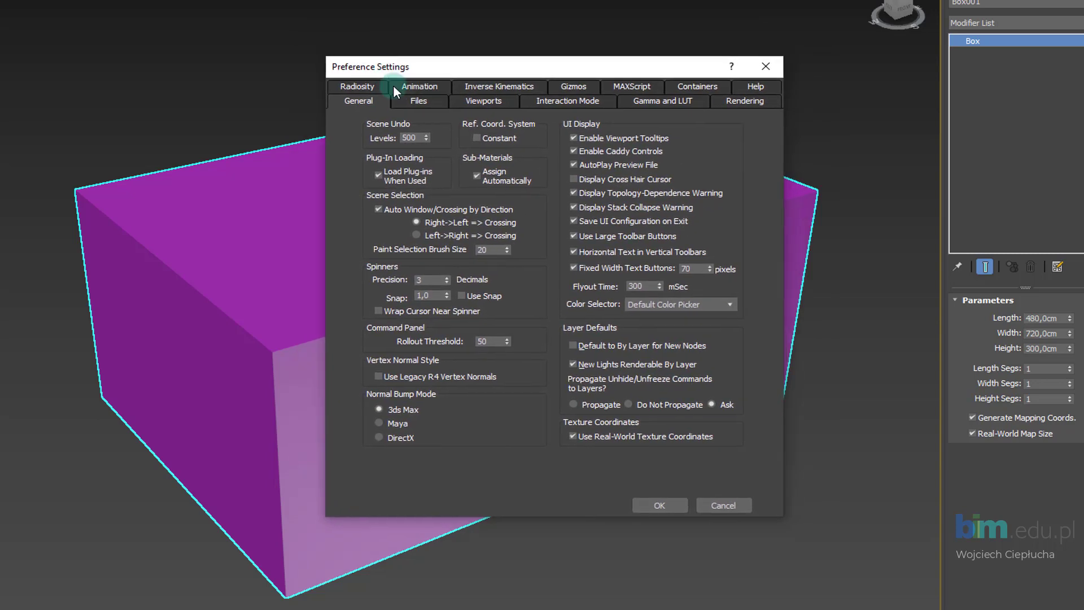
{"action": "double_click", "coordinate": [400, 137]}
{"action": "type", "text": "9999"}
{"action": "key", "text": "Tab"}
{"action": "left_click", "coordinate": [195, 120]}
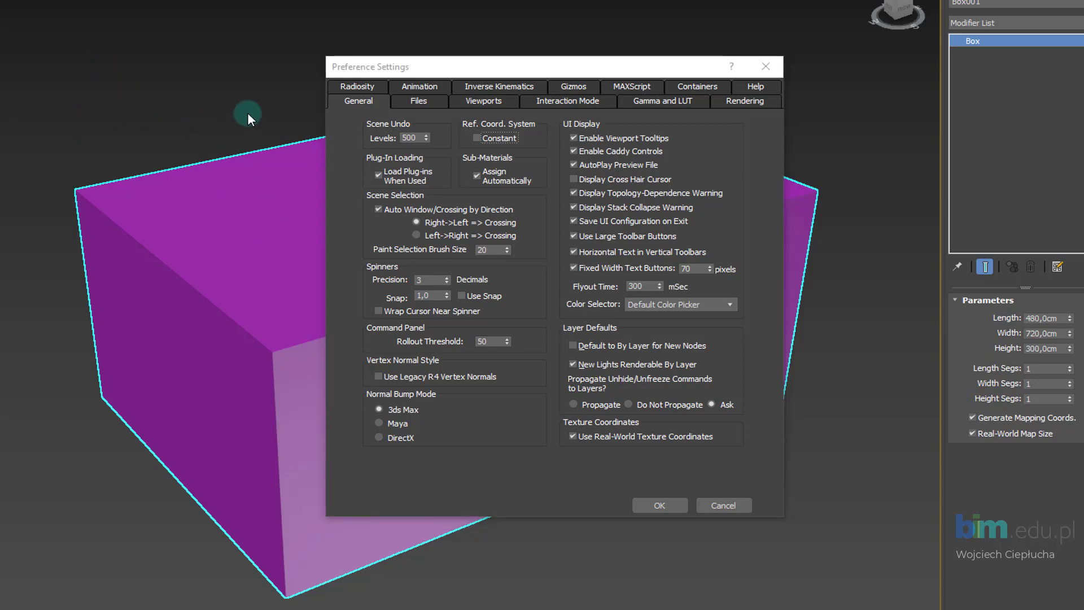
{"action": "left_click_drag", "start_coordinate": [364, 66], "coordinate": [371, 55]}
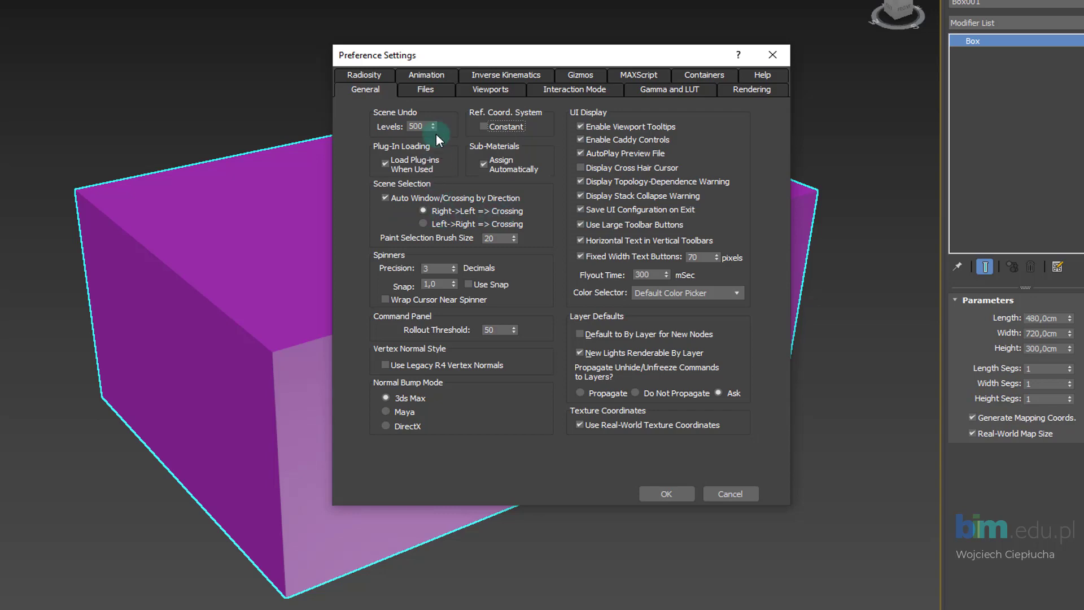
Step: Review the Files and General tabs, then apply the preferences with OK
{"action": "left_click", "coordinate": [426, 90]}
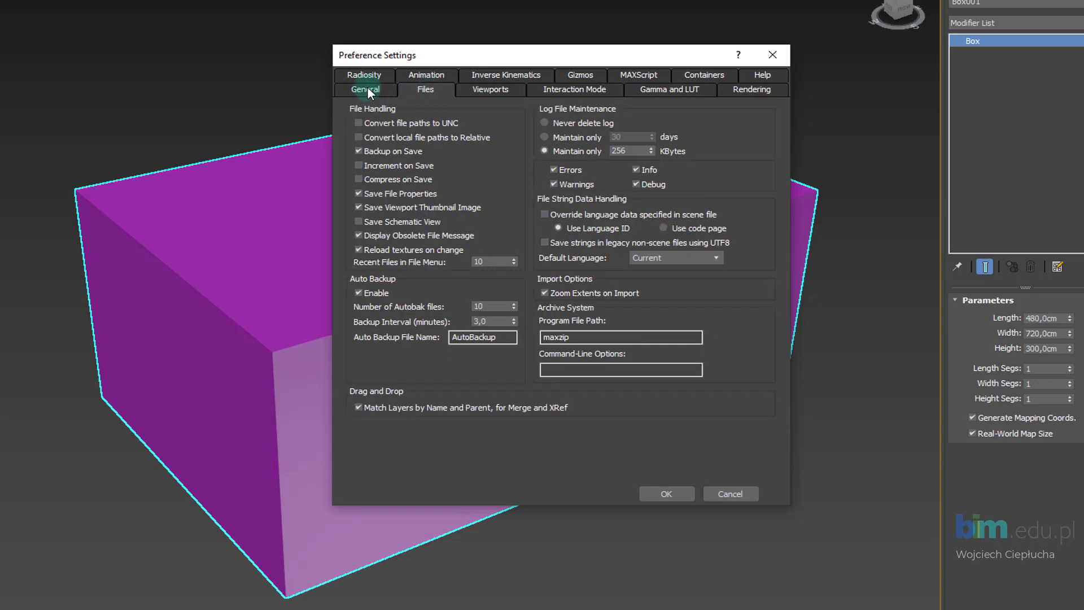
{"action": "left_click", "coordinate": [367, 90]}
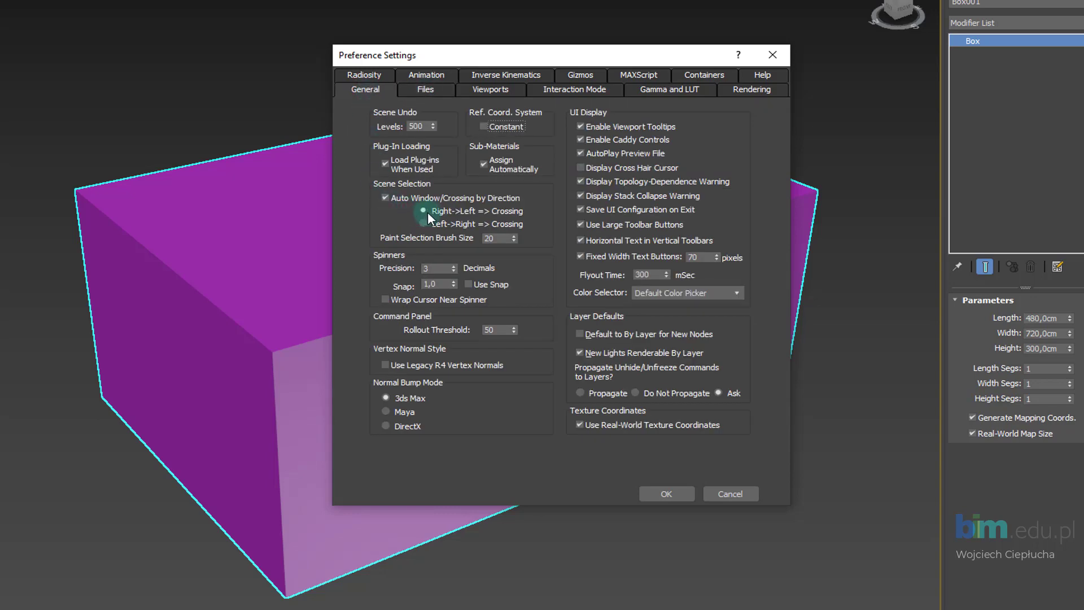
{"action": "double_click", "coordinate": [415, 125]}
{"action": "left_click", "coordinate": [433, 89]}
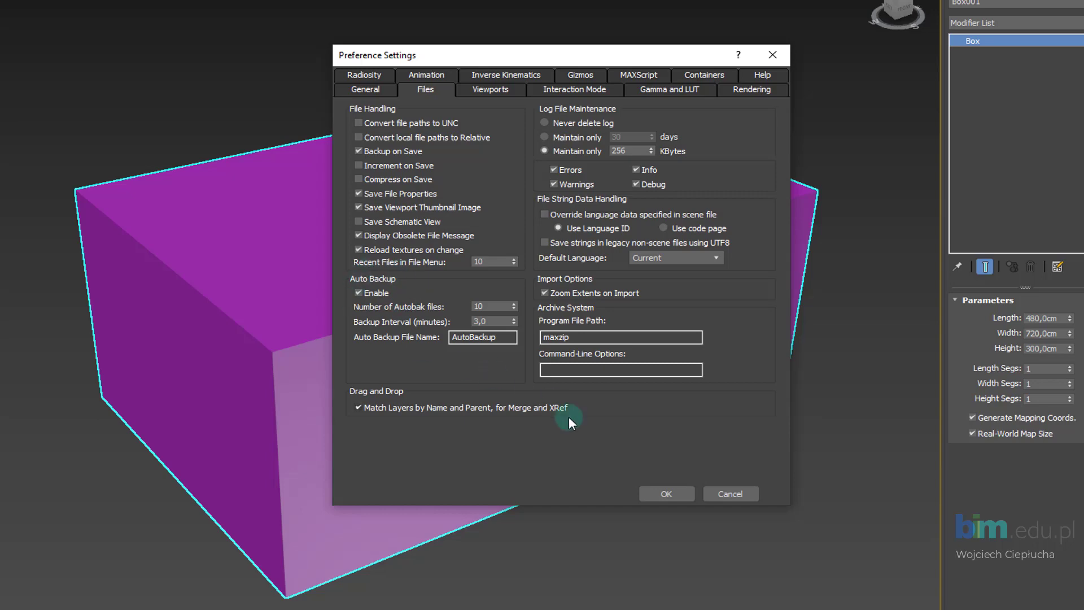
{"action": "left_click", "coordinate": [665, 495]}
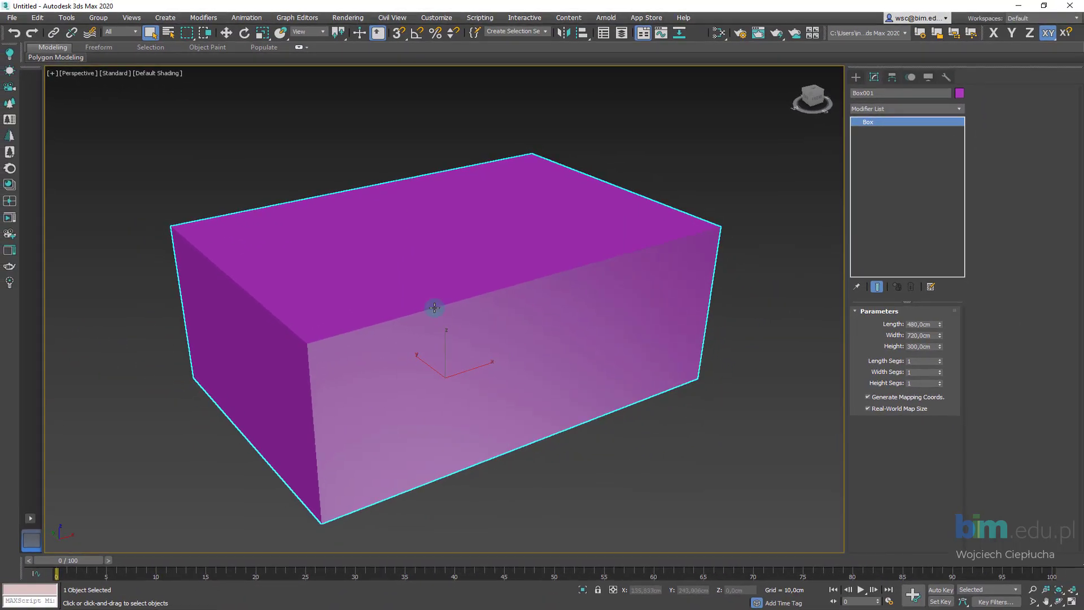
Step: Pan, zoom and orbit around Box001 and toggle the home grid with G
{"action": "mouse_move", "coordinate": [431, 308]}
{"action": "middle_mouse_down"}
{"action": "mouse_move", "coordinate": [414, 259]}
{"action": "mouse_move", "coordinate": [477, 343]}
{"action": "mouse_move", "coordinate": [438, 246]}
{"action": "mouse_move", "coordinate": [399, 322]}
{"action": "mouse_move", "coordinate": [375, 275]}
{"action": "mouse_move", "coordinate": [506, 269]}
{"action": "mouse_move", "coordinate": [407, 316]}
{"action": "mouse_move", "coordinate": [358, 298]}
{"action": "mouse_move", "coordinate": [390, 288]}
{"action": "mouse_move", "coordinate": [358, 300]}
{"action": "mouse_move", "coordinate": [383, 286]}
{"action": "mouse_move", "coordinate": [386, 303]}
{"action": "mouse_move", "coordinate": [401, 278]}
{"action": "mouse_move", "coordinate": [349, 270]}
{"action": "mouse_move", "coordinate": [430, 281]}
{"action": "mouse_move", "coordinate": [346, 302]}
{"action": "mouse_move", "coordinate": [350, 269]}
{"action": "mouse_move", "coordinate": [415, 278]}
{"action": "mouse_move", "coordinate": [416, 310]}
{"action": "mouse_move", "coordinate": [337, 288]}
{"action": "mouse_move", "coordinate": [372, 290]}
{"action": "mouse_move", "coordinate": [373, 272]}
{"action": "mouse_move", "coordinate": [380, 293]}
{"action": "mouse_move", "coordinate": [370, 290]}
{"action": "mouse_move", "coordinate": [484, 371]}
{"action": "mouse_move", "coordinate": [486, 300]}
{"action": "mouse_move", "coordinate": [472, 379]}
{"action": "mouse_move", "coordinate": [459, 363]}
{"action": "mouse_move", "coordinate": [474, 344]}
{"action": "mouse_move", "coordinate": [473, 282]}
{"action": "middle_mouse_up"}
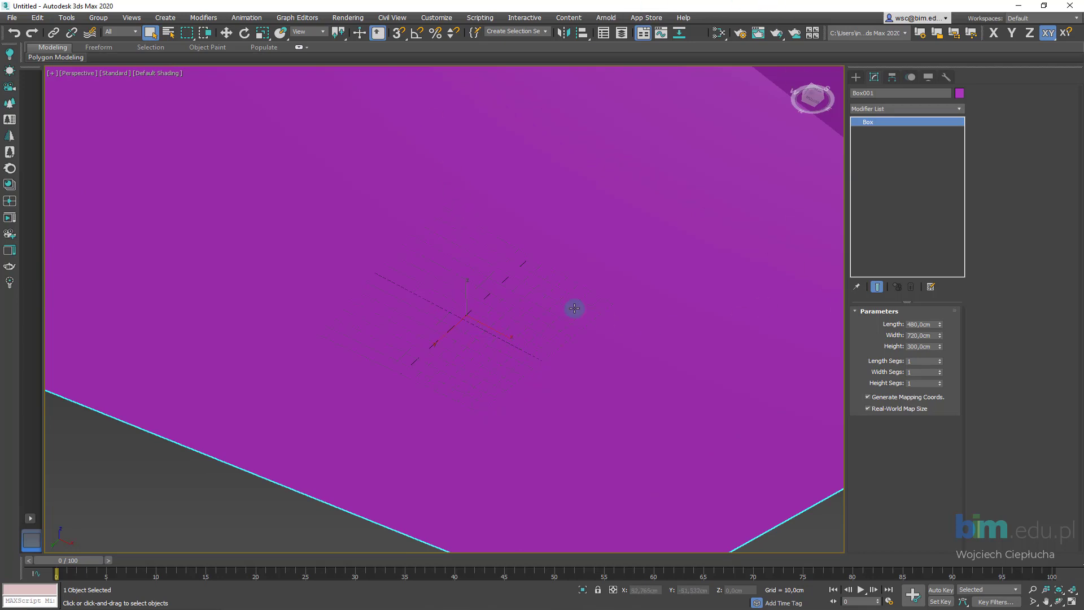
{"action": "scroll", "coordinate": [559, 299], "scroll_direction": "down", "scroll_amount": 3}
{"action": "scroll", "coordinate": [536, 290], "scroll_direction": "up", "scroll_amount": 3}
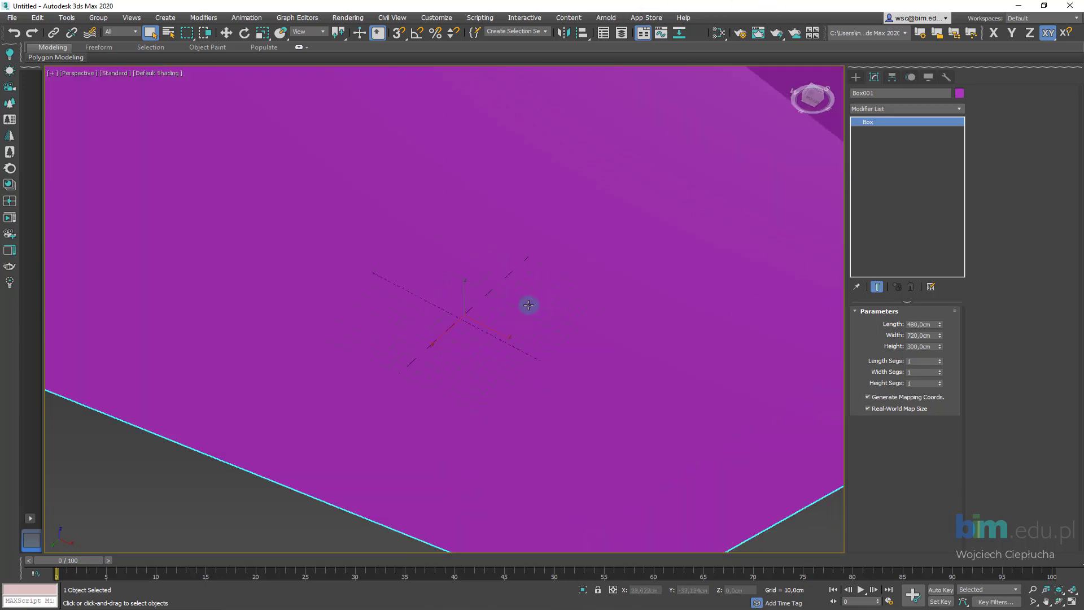
{"action": "key", "text": "g"}
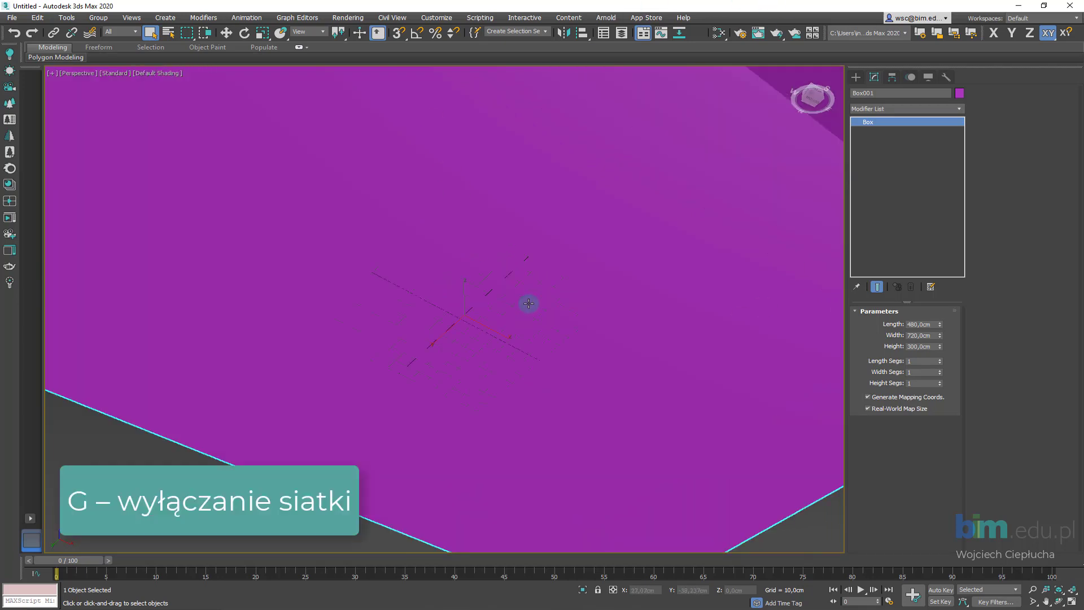
{"action": "scroll", "coordinate": [529, 304], "scroll_direction": "down", "scroll_amount": 3}
{"action": "scroll", "coordinate": [544, 297], "scroll_direction": "down", "scroll_amount": 3}
{"action": "scroll", "coordinate": [546, 316], "scroll_direction": "up", "scroll_amount": 2}
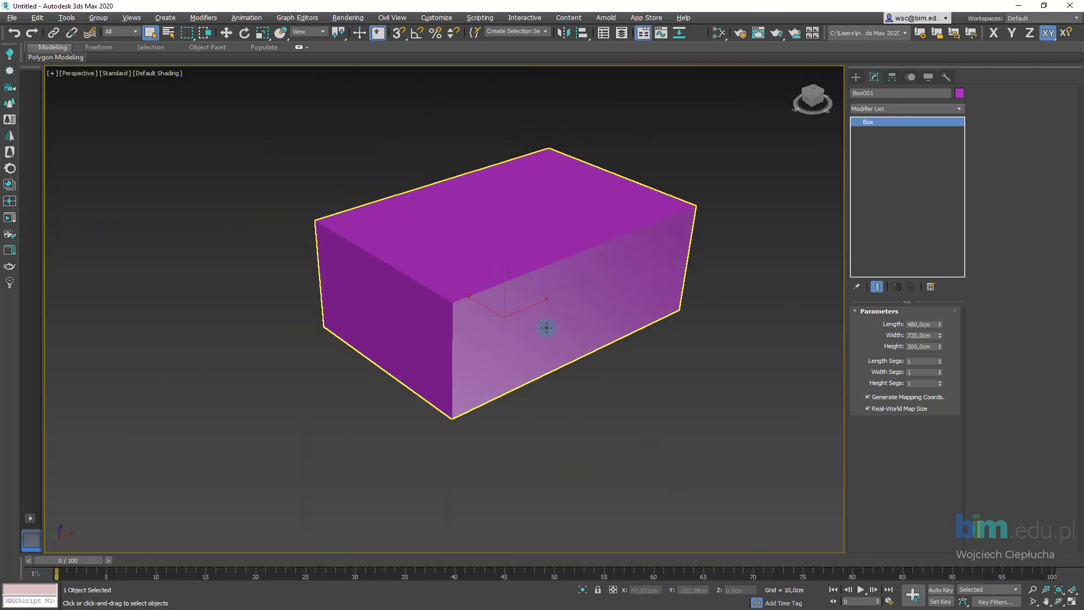
{"action": "scroll", "coordinate": [549, 291], "scroll_direction": "up", "scroll_amount": 2}
{"action": "mouse_move", "coordinate": [549, 291]}
{"action": "middle_mouse_down", "text": "alt"}
{"action": "mouse_move", "coordinate": [535, 314]}
{"action": "mouse_move", "coordinate": [504, 324]}
{"action": "mouse_move", "coordinate": [477, 298]}
{"action": "mouse_move", "coordinate": [489, 278]}
{"action": "middle_mouse_up", "text": "alt"}
Step: Toggle the Perspective view between wireframe and shaded, ending on solid shading
{"action": "key", "text": "F3"}
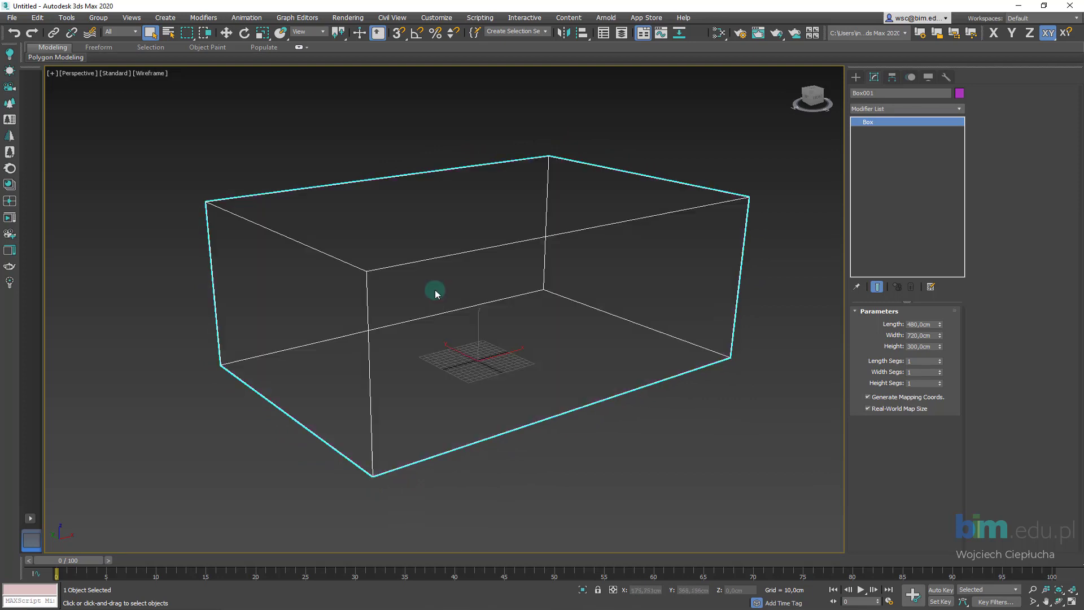
{"action": "key", "text": "F3"}
{"action": "key", "text": "F3"}
{"action": "key", "text": "F3"}
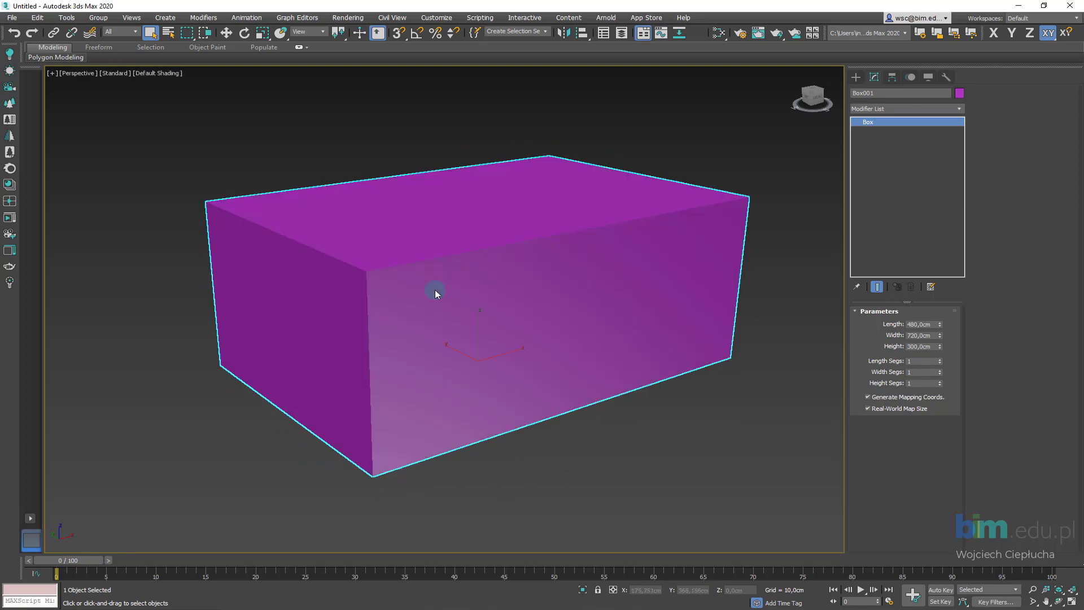
{"action": "key", "text": "F3"}
{"action": "key", "text": "F3"}
{"action": "key", "text": "F3"}
{"action": "key", "text": "F3"}
{"action": "key", "text": "F3"}
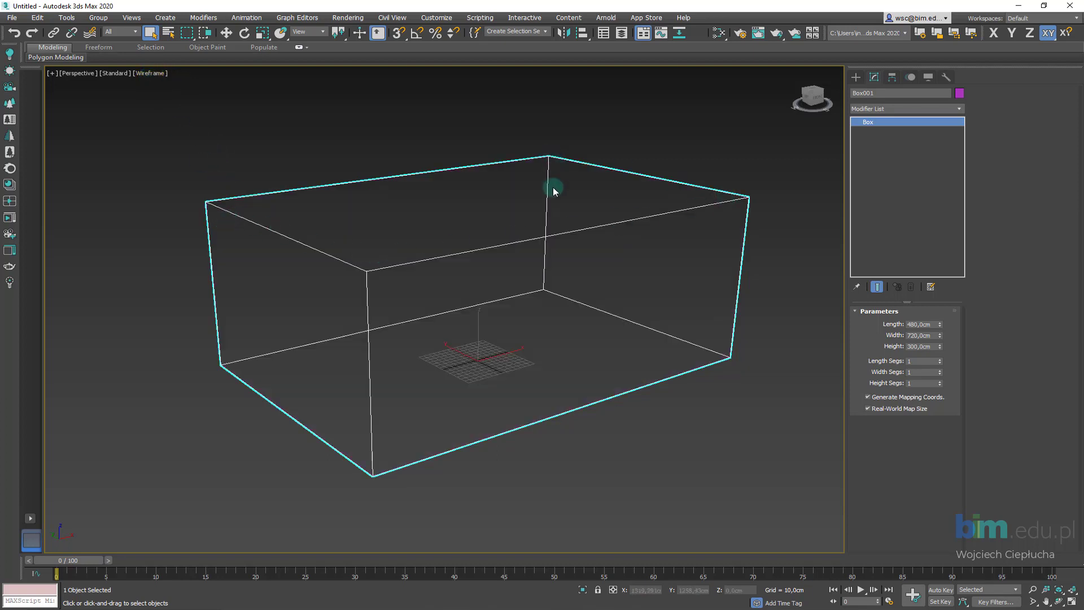
{"action": "key", "text": "F3"}
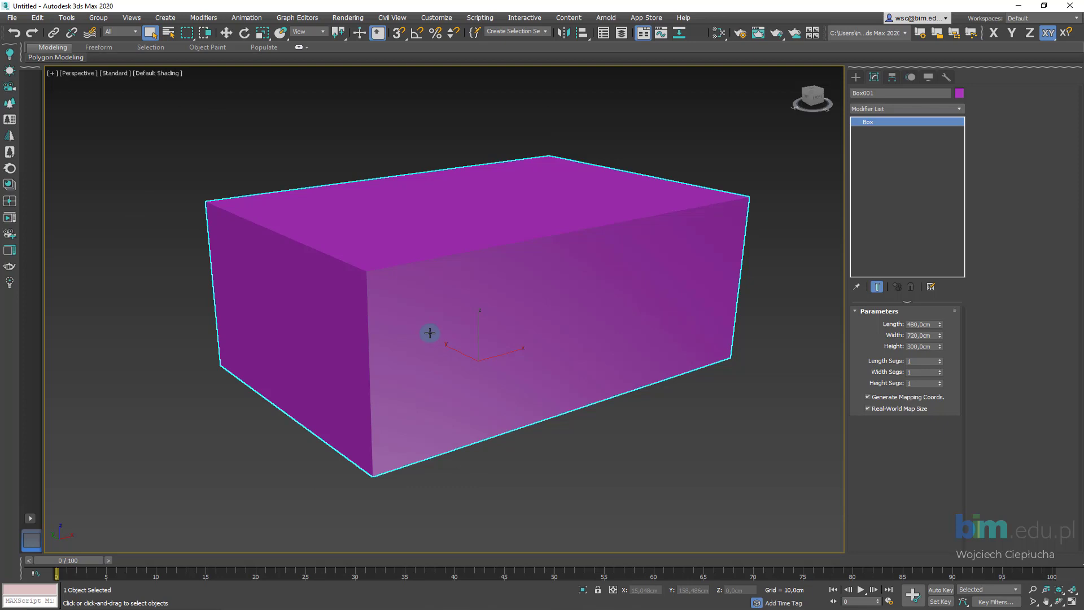
Step: Turn on Edged Faces so white edges draw over the box, then adjust the view
{"action": "key", "text": "F4"}
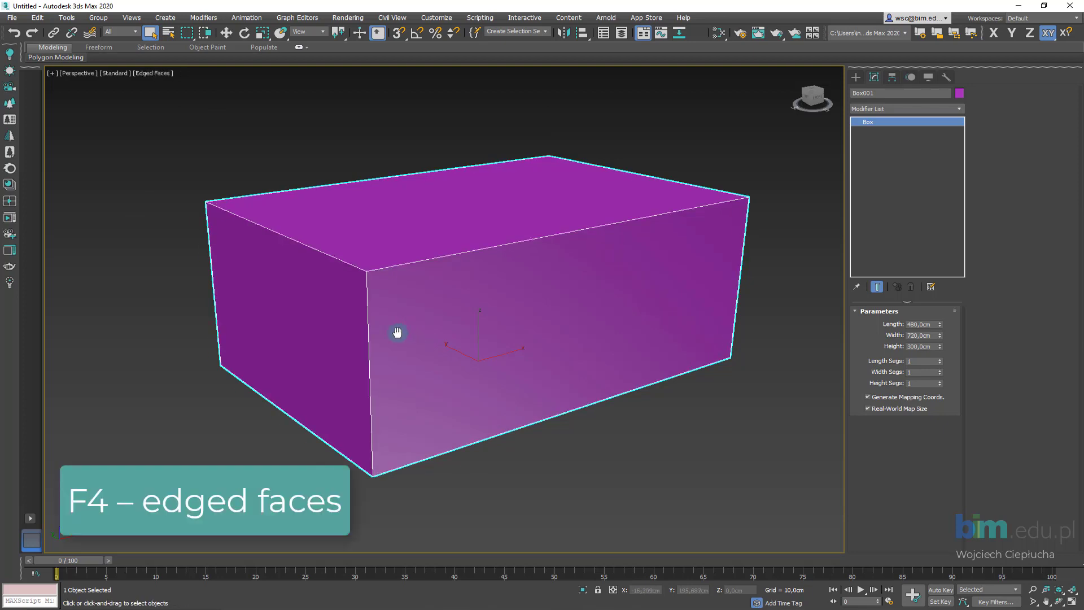
{"action": "middle_click_drag", "start_coordinate": [398, 332], "coordinate": [389, 336]}
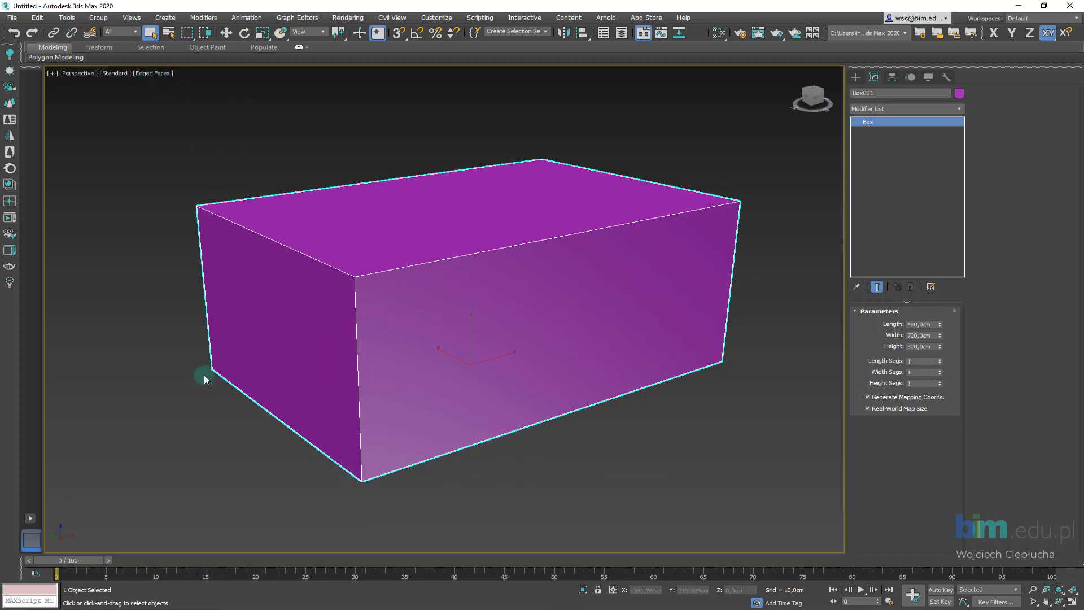
{"action": "scroll", "coordinate": [308, 358], "scroll_direction": "up", "scroll_amount": 2}
{"action": "scroll", "coordinate": [312, 353], "scroll_direction": "up", "scroll_amount": 2}
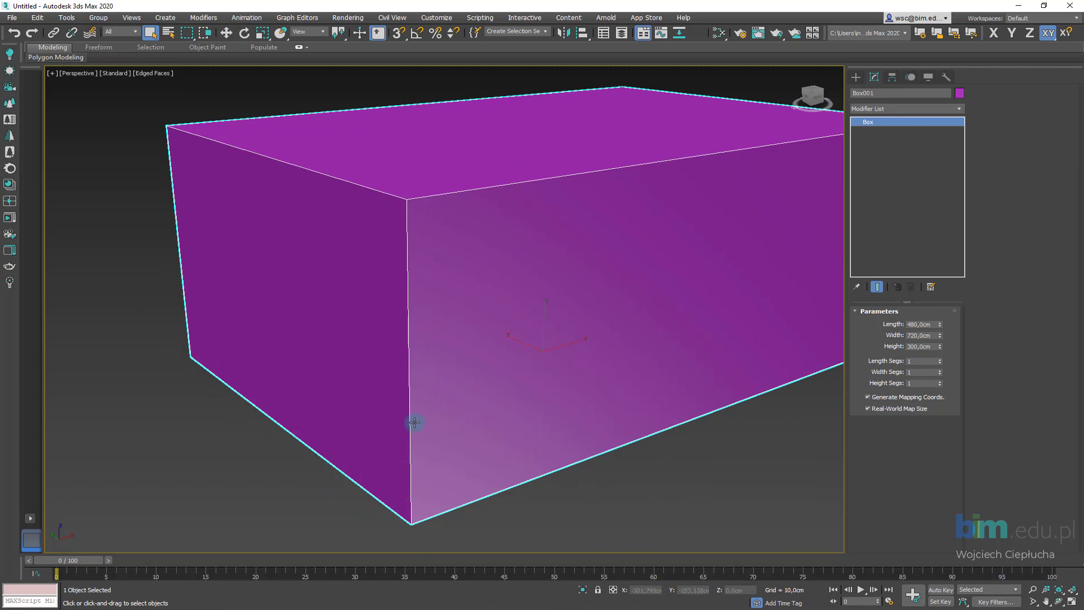
{"action": "scroll", "coordinate": [249, 315], "scroll_direction": "down", "scroll_amount": 2}
{"action": "scroll", "coordinate": [241, 317], "scroll_direction": "down", "scroll_amount": 1}
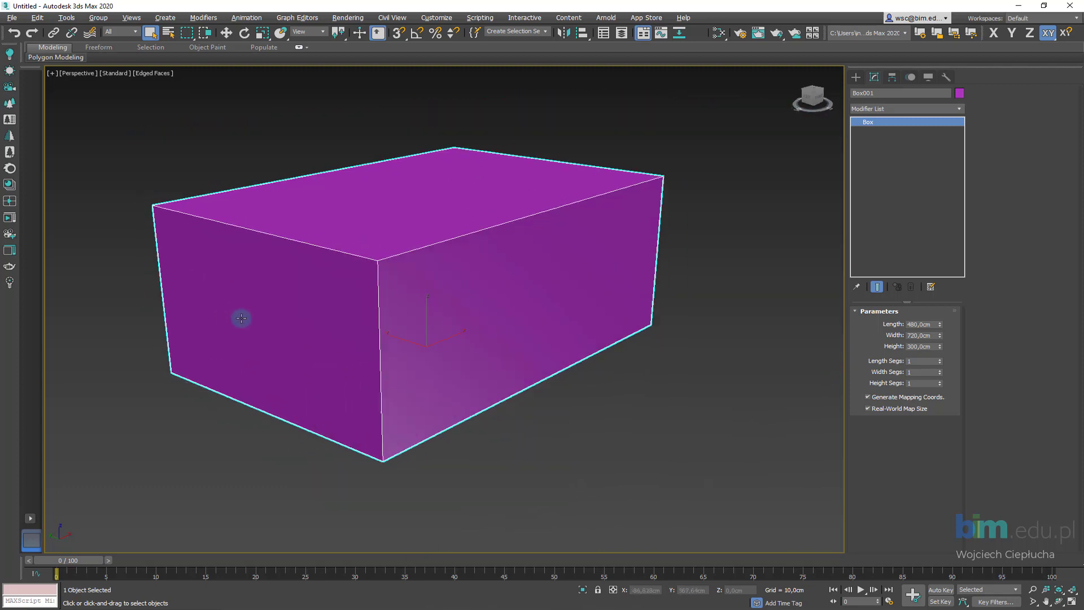
{"action": "scroll", "coordinate": [310, 322], "scroll_direction": "up", "scroll_amount": 1}
{"action": "scroll", "coordinate": [302, 322], "scroll_direction": "up", "scroll_amount": 1}
{"action": "scroll", "coordinate": [310, 314], "scroll_direction": "up", "scroll_amount": 1}
{"action": "scroll", "coordinate": [300, 321], "scroll_direction": "up", "scroll_amount": 1}
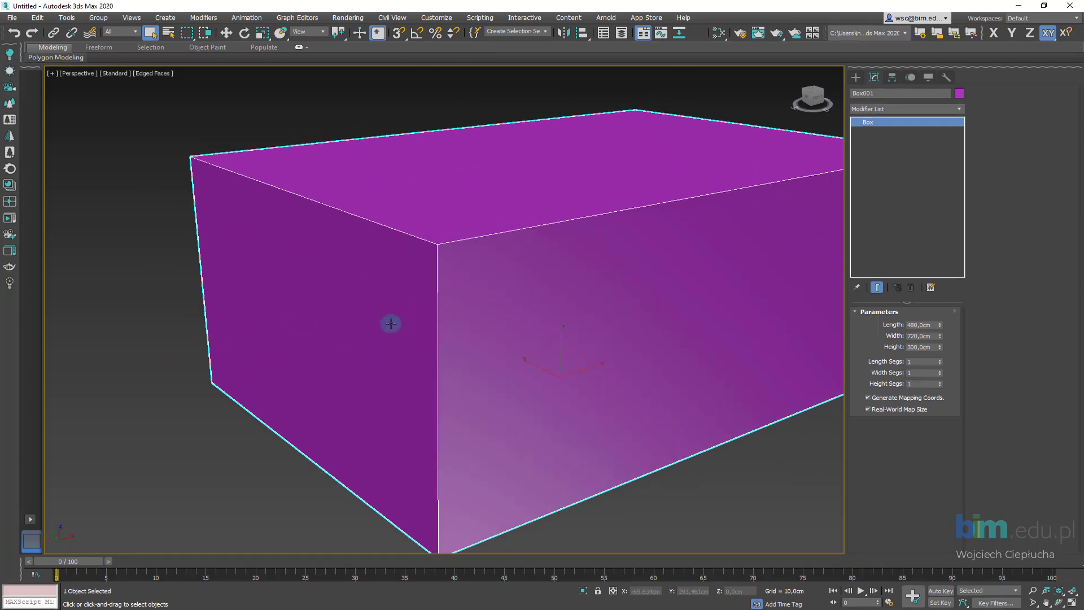
{"action": "scroll", "coordinate": [297, 338], "scroll_direction": "down", "scroll_amount": 2}
{"action": "scroll", "coordinate": [358, 346], "scroll_direction": "up", "scroll_amount": 2}
{"action": "middle_click_drag", "start_coordinate": [358, 346], "coordinate": [381, 339]}
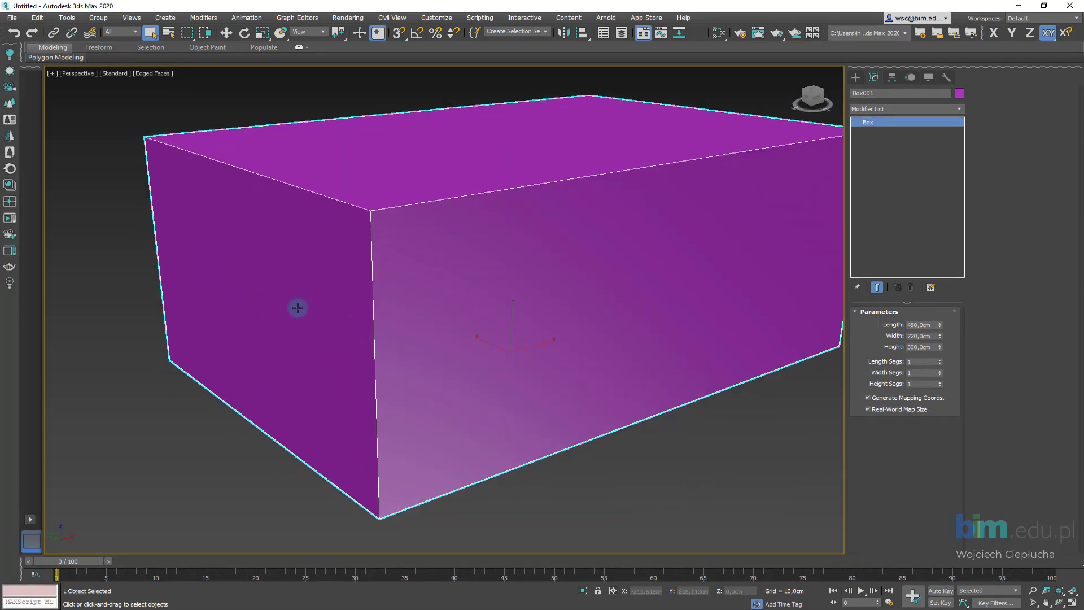
{"action": "left_click", "coordinate": [370, 210]}
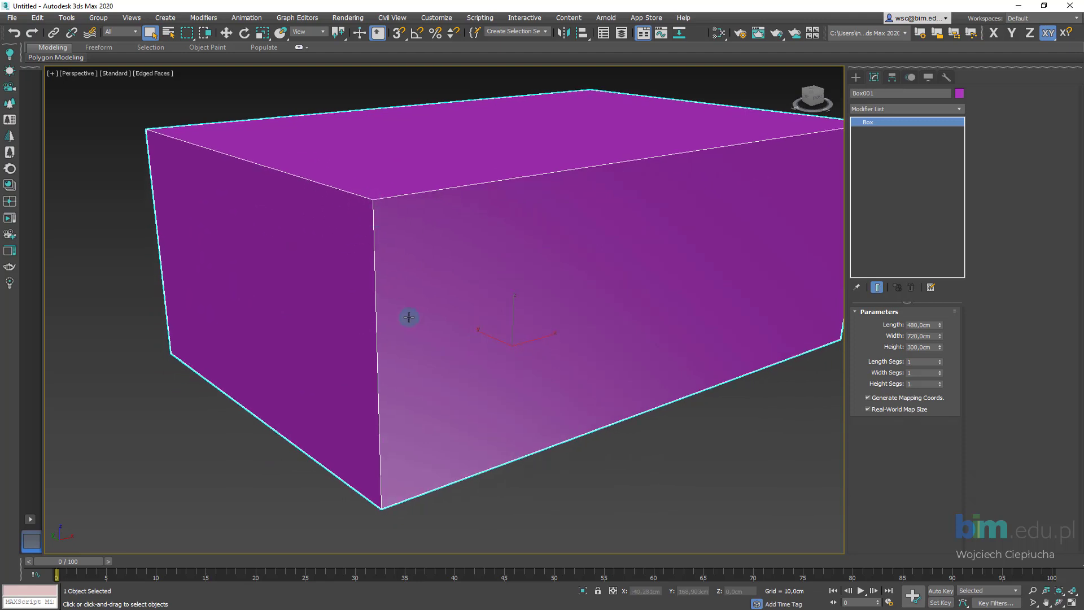
{"action": "scroll", "coordinate": [397, 332], "scroll_direction": "down", "scroll_amount": 3}
{"action": "scroll", "coordinate": [383, 346], "scroll_direction": "up", "scroll_amount": 1}
{"action": "mouse_move", "coordinate": [383, 347]}
{"action": "middle_mouse_down", "text": "alt"}
{"action": "mouse_move", "coordinate": [416, 319]}
{"action": "mouse_move", "coordinate": [469, 237]}
{"action": "middle_mouse_up", "text": "alt"}
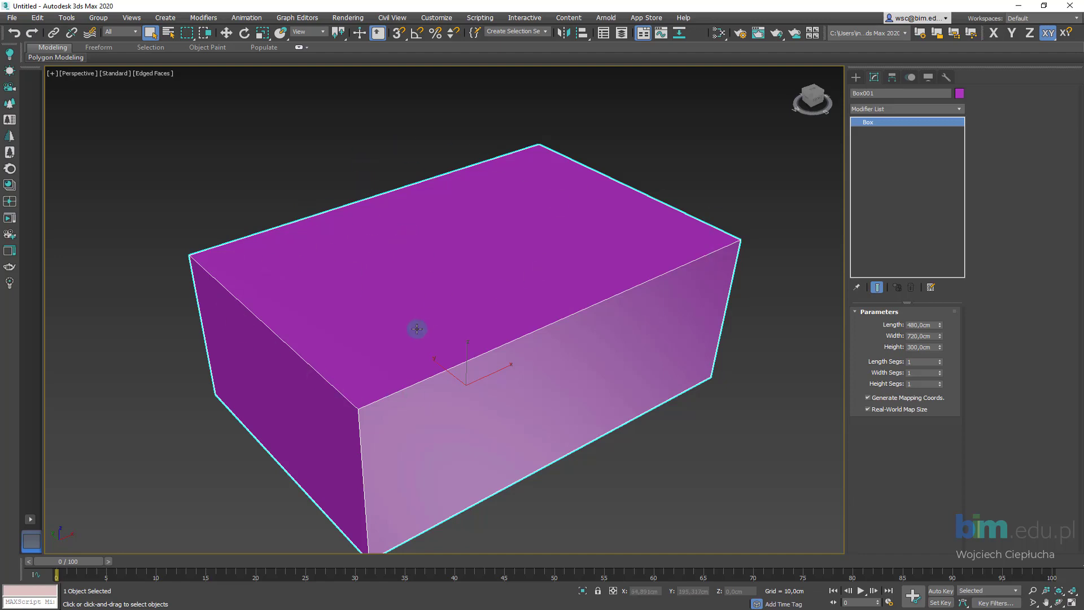
{"action": "mouse_move", "coordinate": [416, 329]}
{"action": "middle_mouse_down", "text": "alt"}
{"action": "mouse_move", "coordinate": [400, 307]}
{"action": "mouse_move", "coordinate": [416, 330]}
{"action": "middle_mouse_up", "text": "alt"}
{"action": "mouse_move", "coordinate": [275, 276]}
{"action": "middle_mouse_down", "text": "alt"}
{"action": "mouse_move", "coordinate": [406, 339]}
{"action": "mouse_move", "coordinate": [395, 345]}
{"action": "middle_mouse_up", "text": "alt"}
{"action": "mouse_move", "coordinate": [581, 471]}
{"action": "middle_mouse_down", "text": "alt"}
{"action": "mouse_move", "coordinate": [578, 406]}
{"action": "mouse_move", "coordinate": [635, 434]}
{"action": "mouse_move", "coordinate": [563, 458]}
{"action": "middle_mouse_up", "text": "alt"}
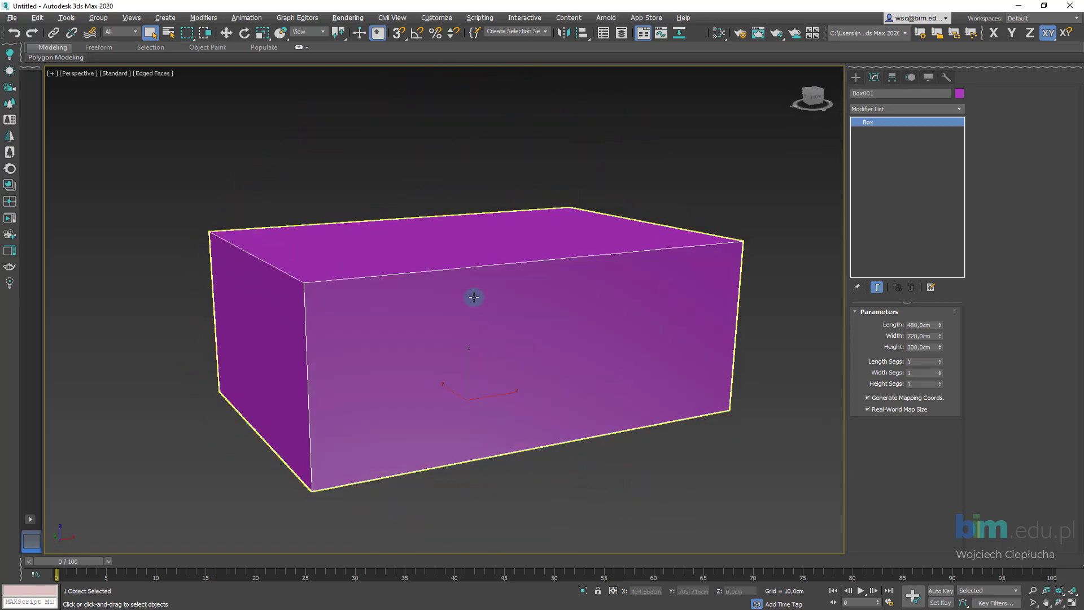
{"action": "middle_click_drag", "start_coordinate": [477, 297], "coordinate": [496, 301], "text": "alt"}
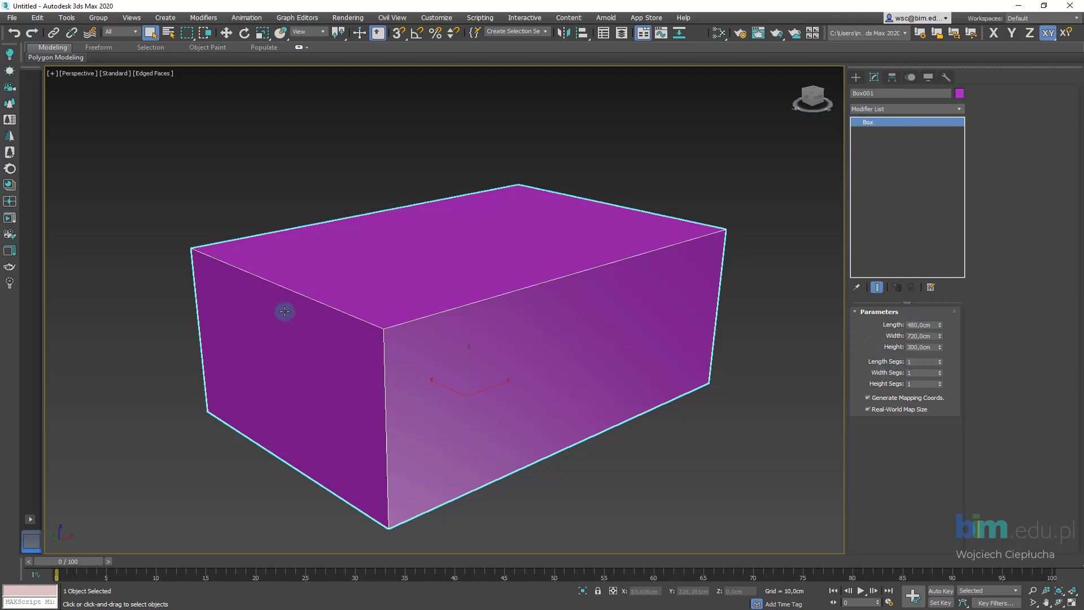
{"action": "mouse_move", "coordinate": [359, 309]}
{"action": "middle_mouse_down", "text": "alt"}
{"action": "mouse_move", "coordinate": [425, 307]}
{"action": "mouse_move", "coordinate": [327, 336]}
{"action": "mouse_move", "coordinate": [398, 346]}
{"action": "middle_mouse_up", "text": "alt"}
{"action": "mouse_move", "coordinate": [940, 324]}
{"action": "left_mouse_down"}
{"action": "mouse_move", "coordinate": [938, 300]}
{"action": "mouse_move", "coordinate": [933, 325]}
{"action": "mouse_move", "coordinate": [943, 336]}
{"action": "mouse_move", "coordinate": [934, 331]}
{"action": "left_mouse_up"}
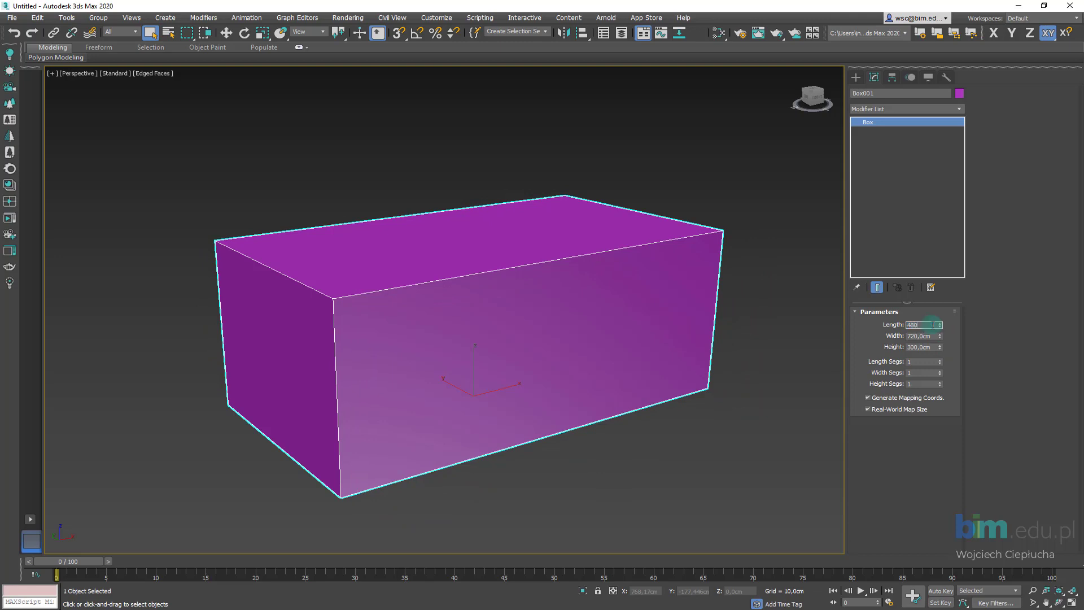
Step: Restore the box Length to 480 cm and frame the box's long side
{"action": "key", "text": "Return"}
{"action": "left_click", "coordinate": [916, 335]}
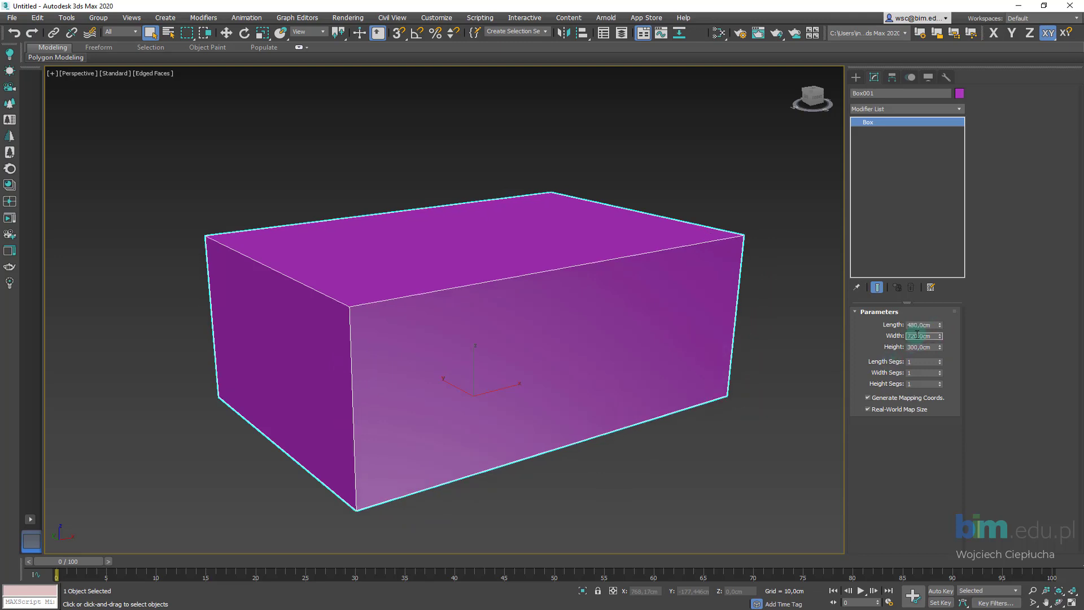
{"action": "left_click", "coordinate": [921, 347]}
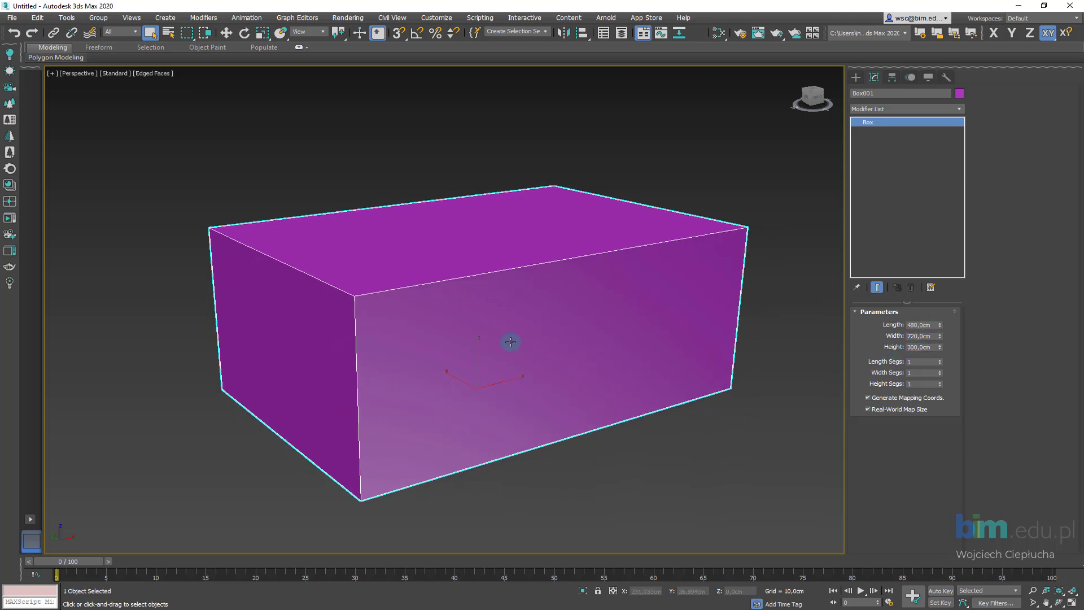
{"action": "middle_click_drag", "start_coordinate": [598, 379], "coordinate": [479, 309]}
{"action": "scroll", "coordinate": [471, 304], "scroll_direction": "up", "scroll_amount": 3}
{"action": "key", "text": "shift+z"}
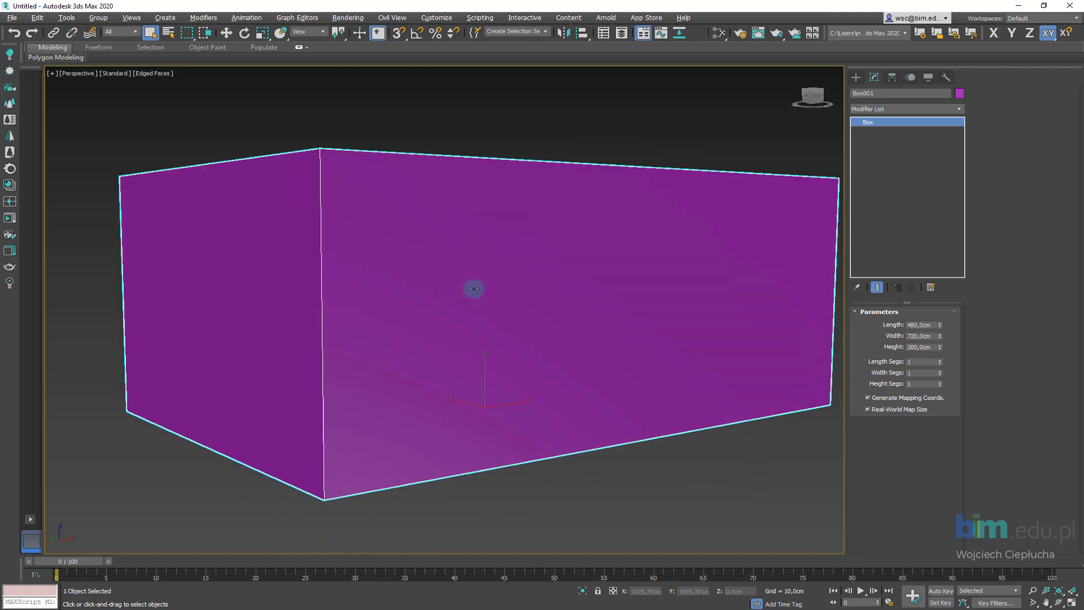
Step: Raise the box's Width Segs to 6 with the spinner
{"action": "left_click", "coordinate": [940, 371]}
{"action": "left_click", "coordinate": [940, 371]}
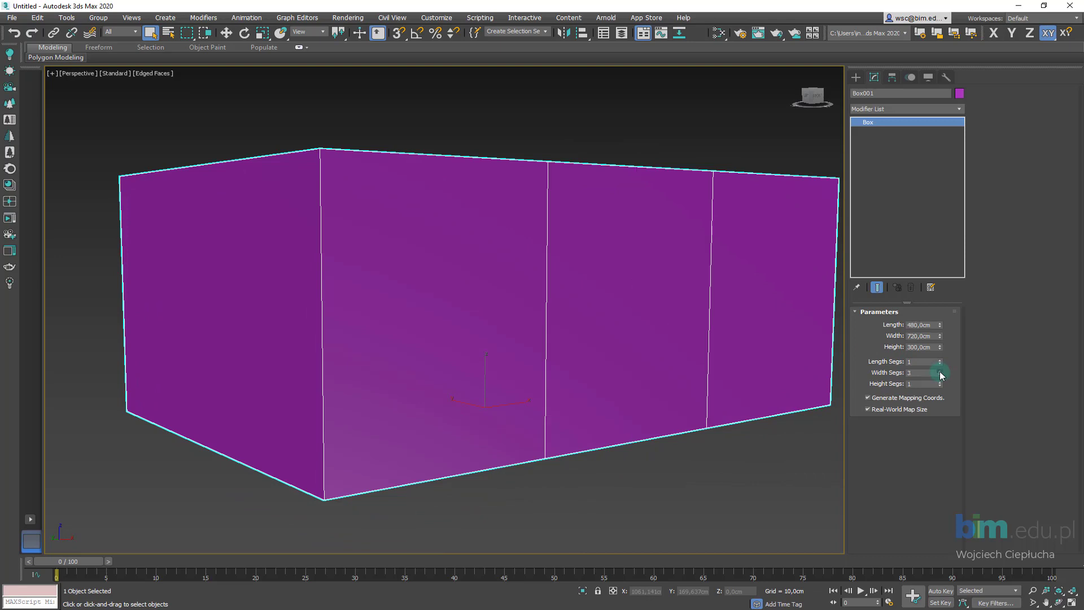
{"action": "left_click", "coordinate": [940, 371]}
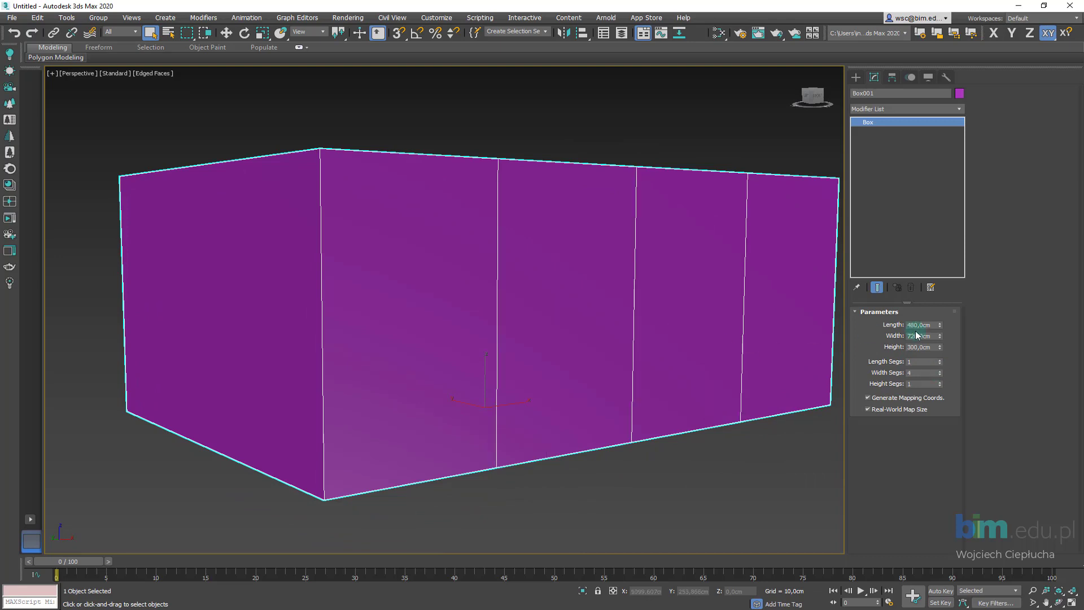
{"action": "middle_click_drag", "start_coordinate": [785, 350], "coordinate": [762, 352]}
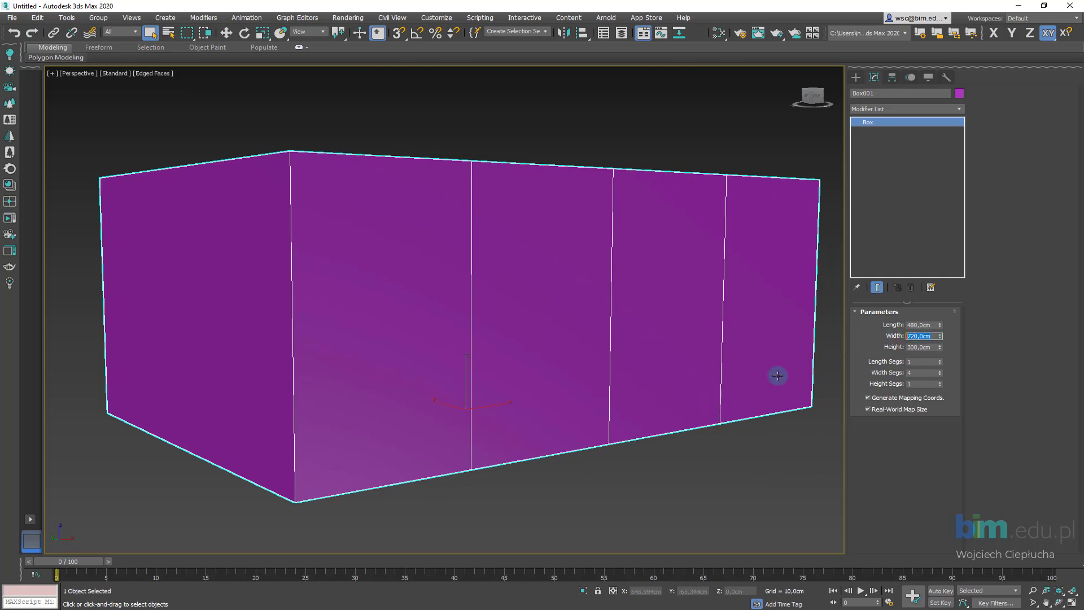
{"action": "double_click", "coordinate": [932, 336]}
{"action": "left_click", "coordinate": [940, 371]}
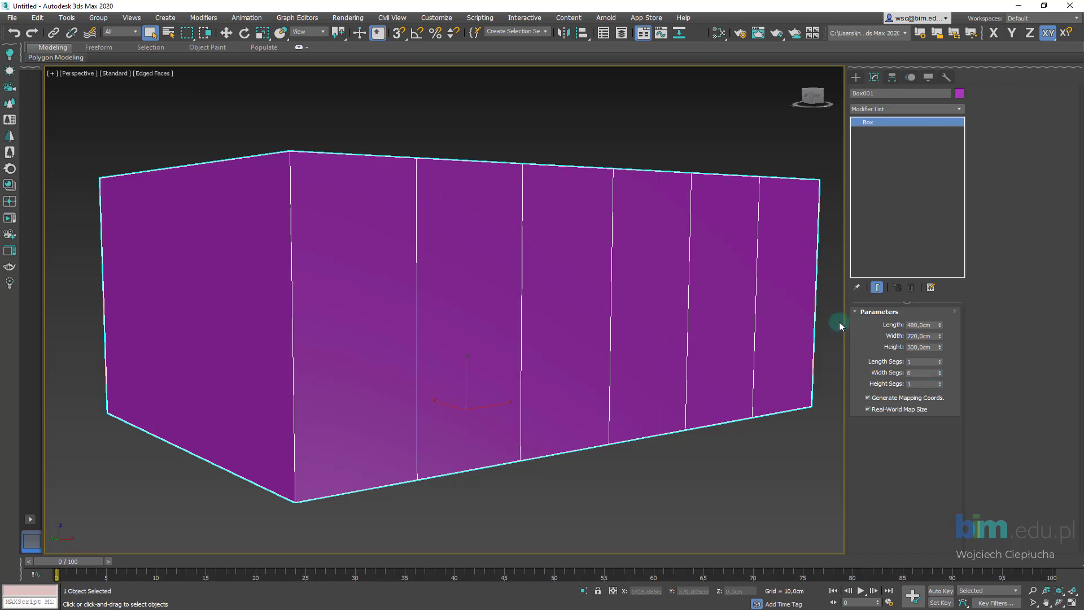
Step: Orbit the view to show the box's top and its segmented long side
{"action": "scroll", "coordinate": [631, 317], "scroll_direction": "down", "scroll_amount": 2}
{"action": "middle_click_drag", "start_coordinate": [627, 314], "coordinate": [607, 329], "text": "alt"}
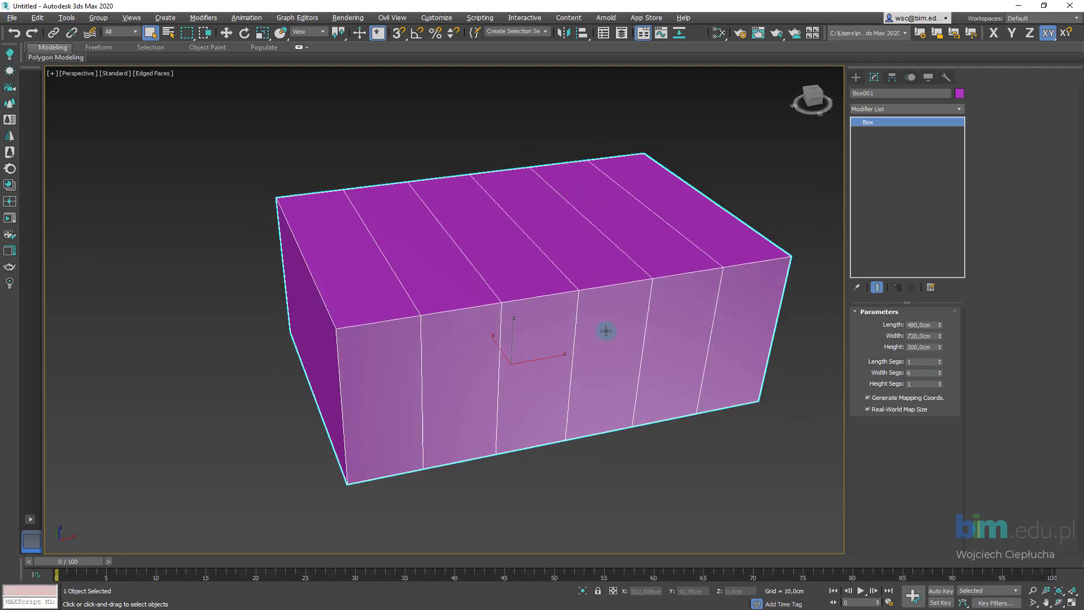
{"action": "middle_click_drag", "start_coordinate": [387, 363], "coordinate": [549, 368], "text": "alt"}
{"action": "middle_click_drag", "start_coordinate": [566, 168], "coordinate": [537, 215], "text": "alt"}
{"action": "scroll", "coordinate": [441, 251], "scroll_direction": "up", "scroll_amount": 2}
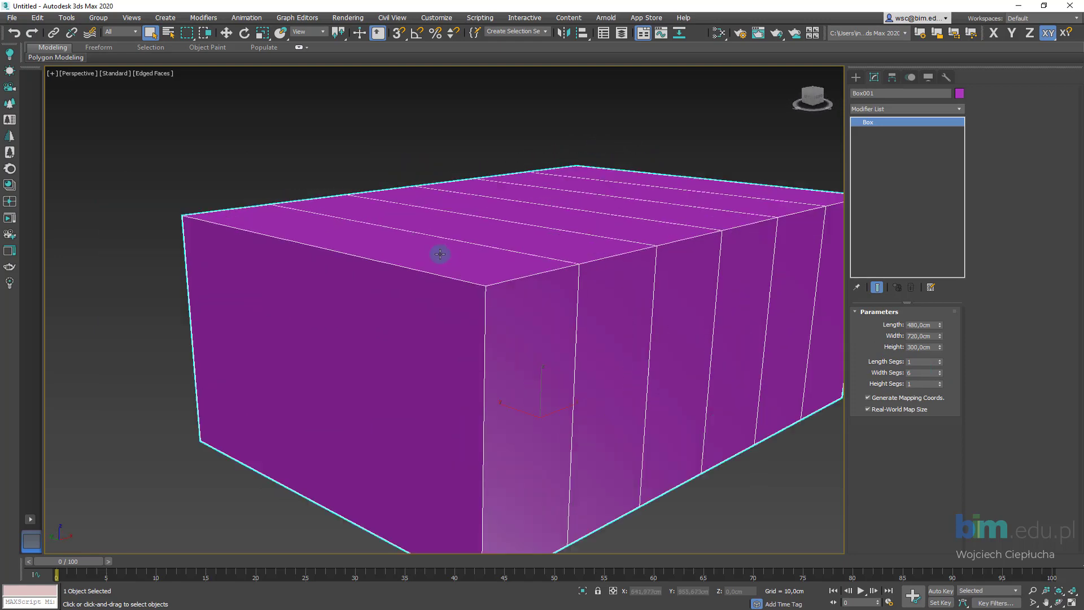
{"action": "middle_click_drag", "start_coordinate": [310, 356], "coordinate": [510, 287], "text": "alt"}
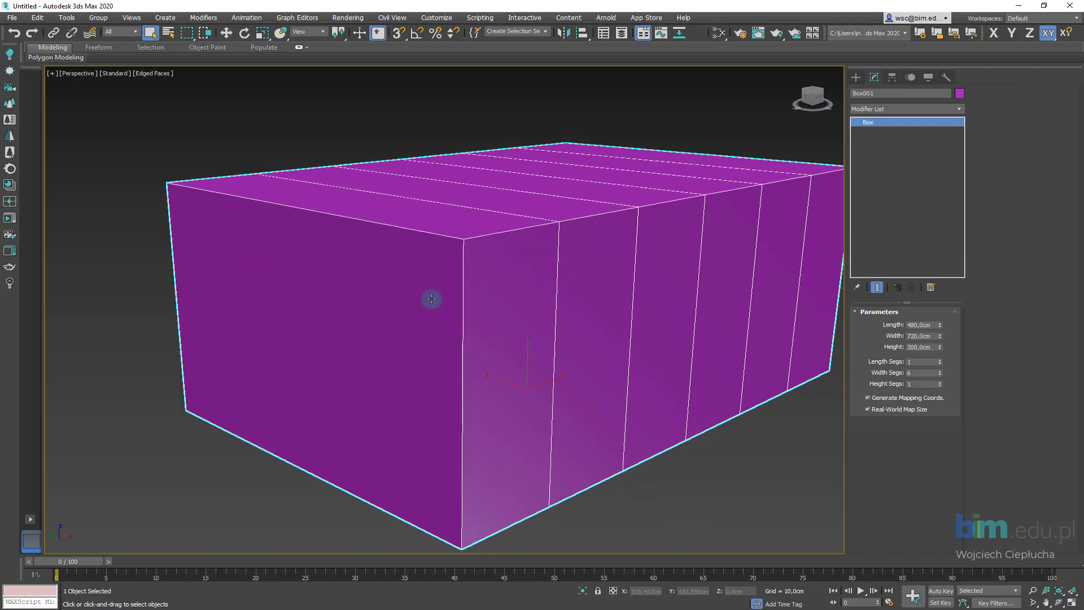
{"action": "middle_click_drag", "start_coordinate": [432, 299], "coordinate": [485, 299], "text": "alt"}
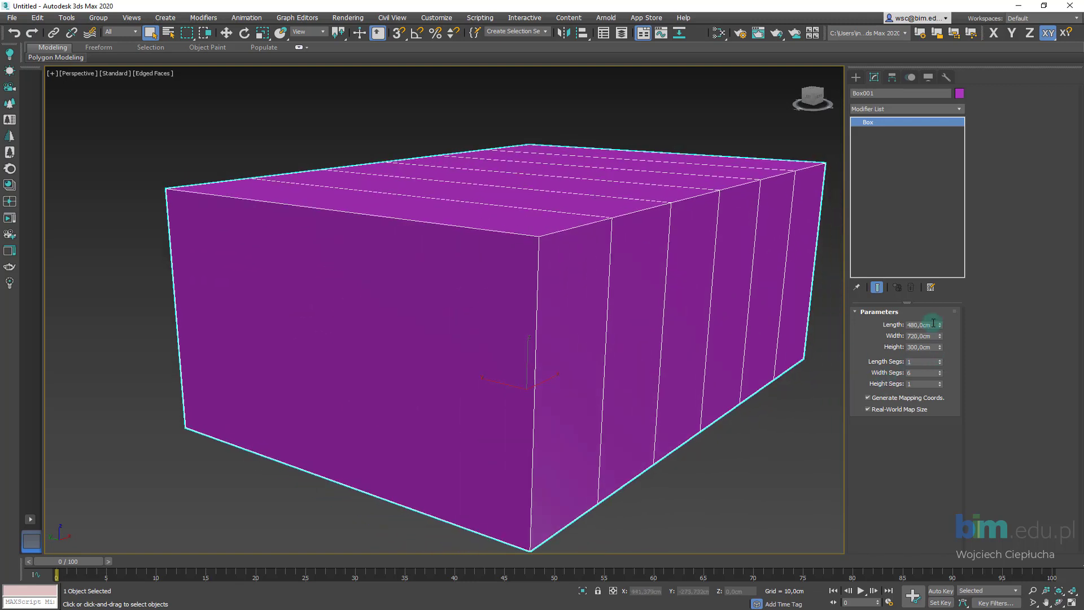
Step: Set Length Segs to 4 so the top face shows a 4 × 6 grid
{"action": "double_click", "coordinate": [920, 325]}
{"action": "left_click", "coordinate": [939, 361]}
{"action": "left_click_drag", "start_coordinate": [940, 362], "coordinate": [941, 361]}
{"action": "left_click", "coordinate": [940, 363]}
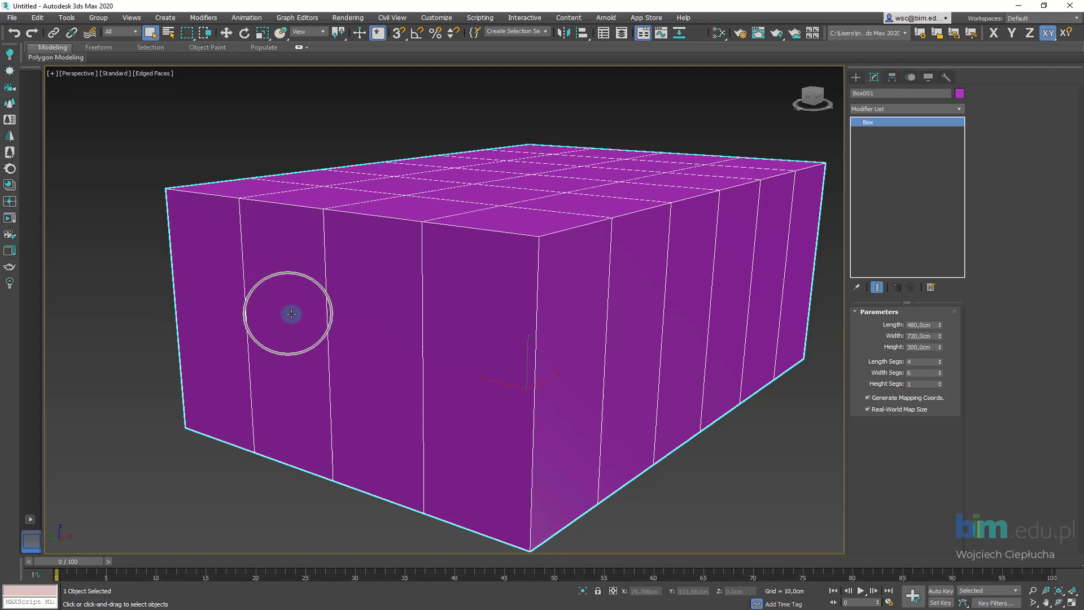
{"action": "mouse_move", "coordinate": [593, 343]}
{"action": "middle_mouse_down", "text": "alt"}
{"action": "mouse_move", "coordinate": [541, 337]}
{"action": "mouse_move", "coordinate": [554, 329]}
{"action": "mouse_move", "coordinate": [307, 358]}
{"action": "middle_mouse_up", "text": "alt"}
{"action": "scroll", "coordinate": [583, 334], "scroll_direction": "down", "scroll_amount": 2}
{"action": "scroll", "coordinate": [581, 332], "scroll_direction": "up", "scroll_amount": 2}
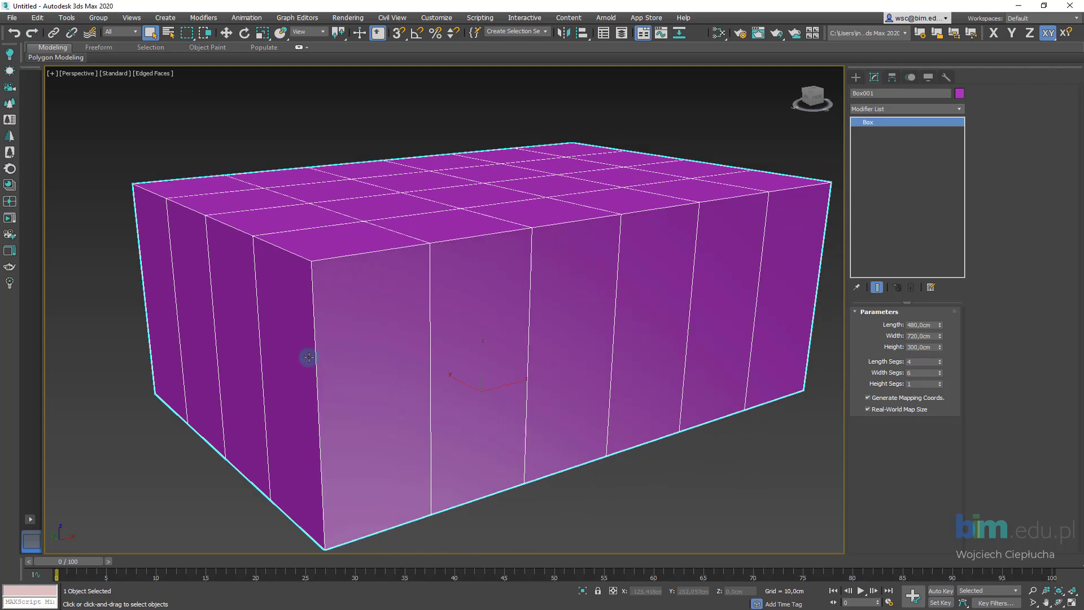
{"action": "middle_click_drag", "start_coordinate": [590, 341], "coordinate": [568, 331], "text": "alt"}
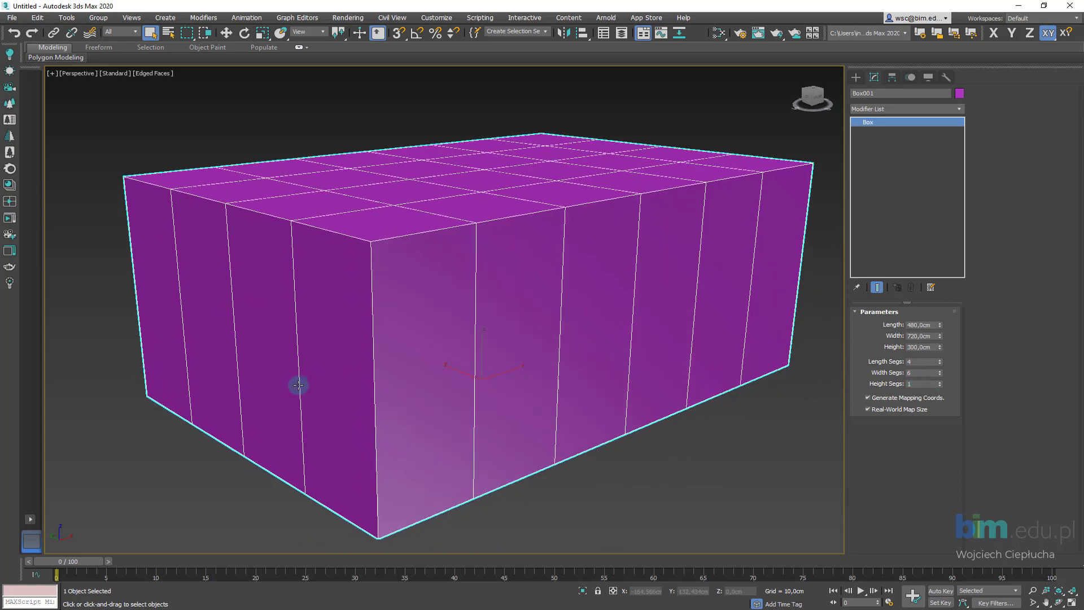
{"action": "left_click", "coordinate": [935, 348]}
{"action": "middle_click_drag", "start_coordinate": [580, 341], "coordinate": [580, 331], "text": "alt"}
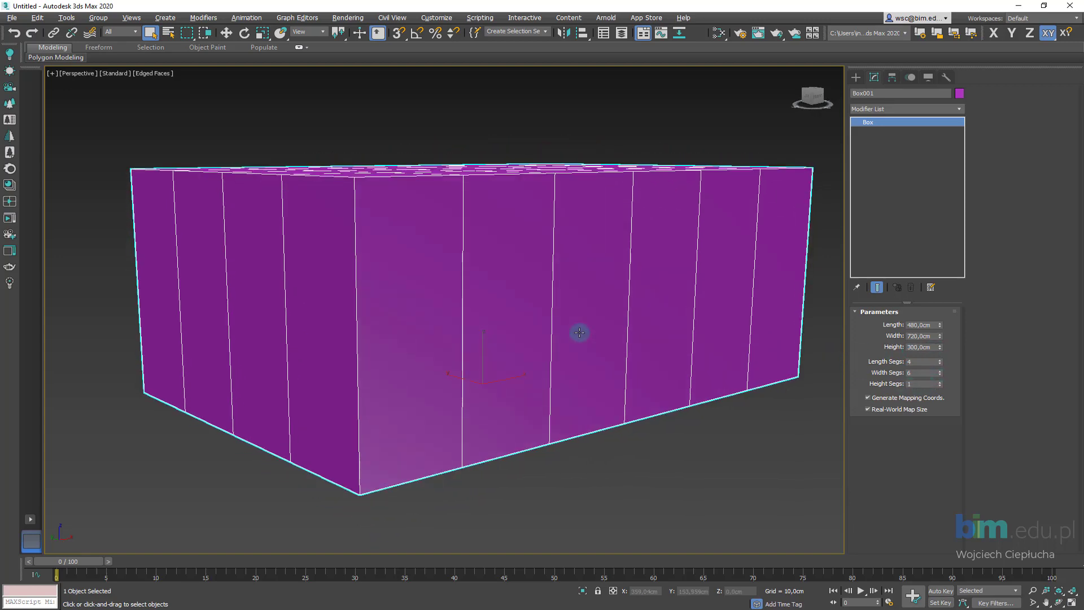
Step: Set the box Height to 360 cm and Height Segs to 3
{"action": "left_click", "coordinate": [932, 348]}
{"action": "type", "text": "60"}
{"action": "key", "text": "Return"}
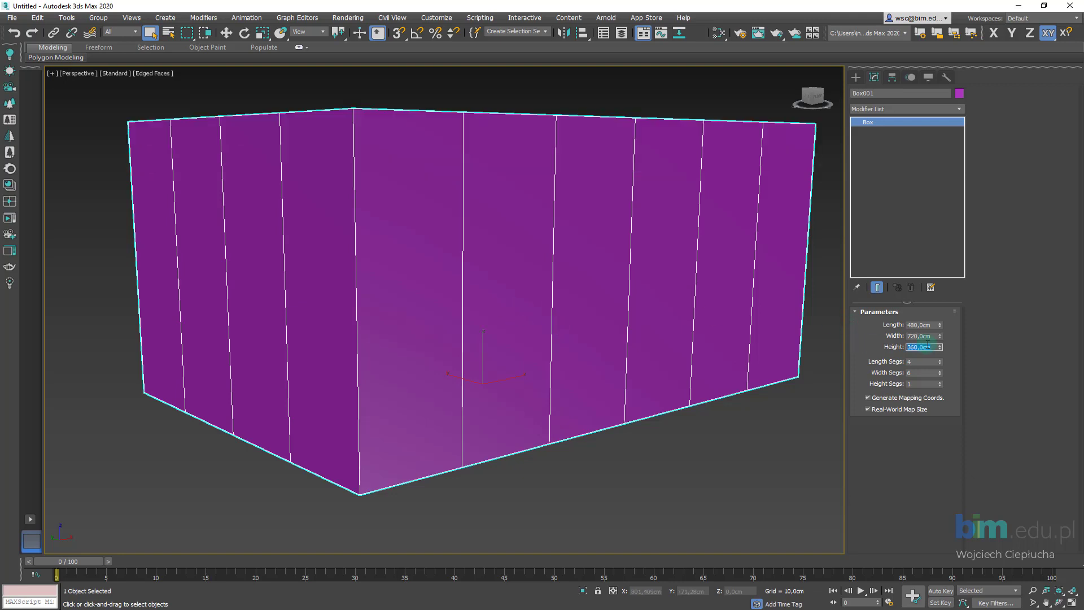
{"action": "left_click", "coordinate": [939, 382]}
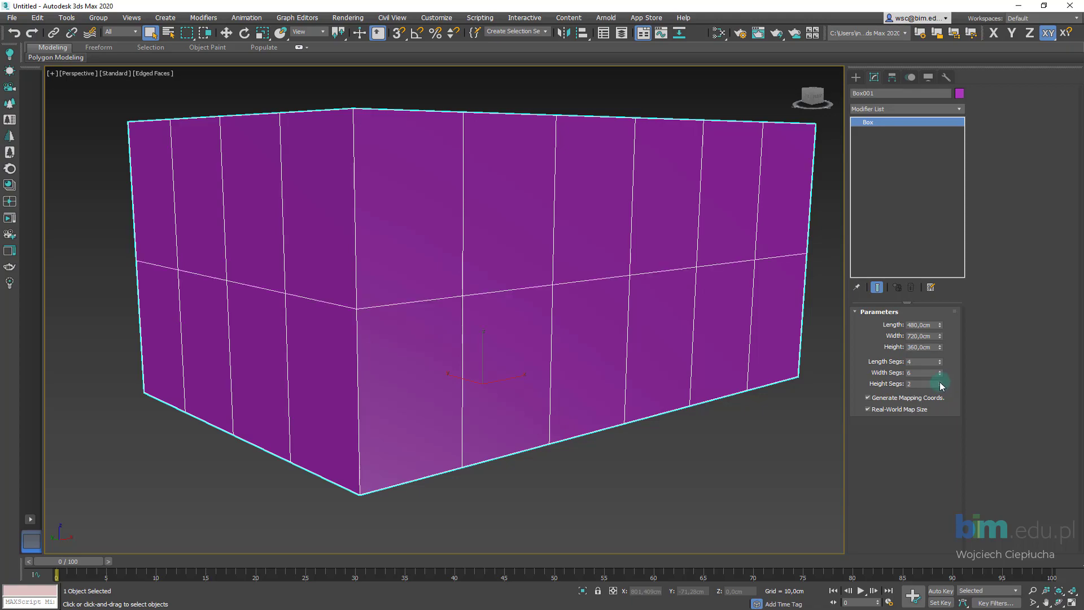
Step: Orbit and zoom to inspect the box's top and its three-row sides
{"action": "mouse_move", "coordinate": [621, 295]}
{"action": "middle_mouse_down", "text": "alt"}
{"action": "mouse_move", "coordinate": [343, 358]}
{"action": "mouse_move", "coordinate": [487, 360]}
{"action": "mouse_move", "coordinate": [404, 346]}
{"action": "mouse_move", "coordinate": [414, 295]}
{"action": "mouse_move", "coordinate": [334, 378]}
{"action": "mouse_move", "coordinate": [431, 369]}
{"action": "mouse_move", "coordinate": [425, 353]}
{"action": "middle_mouse_up", "text": "alt"}
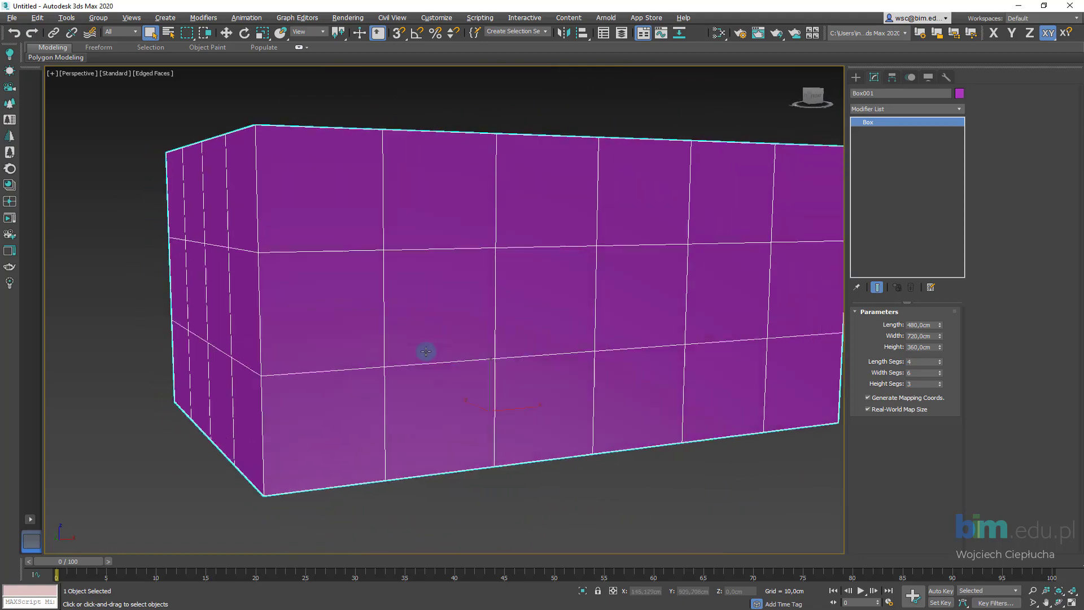
{"action": "mouse_move", "coordinate": [242, 338]}
{"action": "middle_mouse_down", "text": "alt"}
{"action": "mouse_move", "coordinate": [276, 354]}
{"action": "mouse_move", "coordinate": [392, 361]}
{"action": "mouse_move", "coordinate": [358, 367]}
{"action": "mouse_move", "coordinate": [346, 346]}
{"action": "mouse_move", "coordinate": [370, 327]}
{"action": "mouse_move", "coordinate": [360, 323]}
{"action": "mouse_move", "coordinate": [363, 346]}
{"action": "mouse_move", "coordinate": [352, 333]}
{"action": "mouse_move", "coordinate": [443, 322]}
{"action": "mouse_move", "coordinate": [523, 341]}
{"action": "middle_mouse_up", "text": "alt"}
{"action": "mouse_move", "coordinate": [245, 318]}
{"action": "middle_mouse_down", "text": "alt"}
{"action": "mouse_move", "coordinate": [365, 276]}
{"action": "mouse_move", "coordinate": [373, 285]}
{"action": "mouse_move", "coordinate": [460, 282]}
{"action": "mouse_move", "coordinate": [346, 285]}
{"action": "mouse_move", "coordinate": [429, 340]}
{"action": "mouse_move", "coordinate": [506, 294]}
{"action": "middle_mouse_up", "text": "alt"}
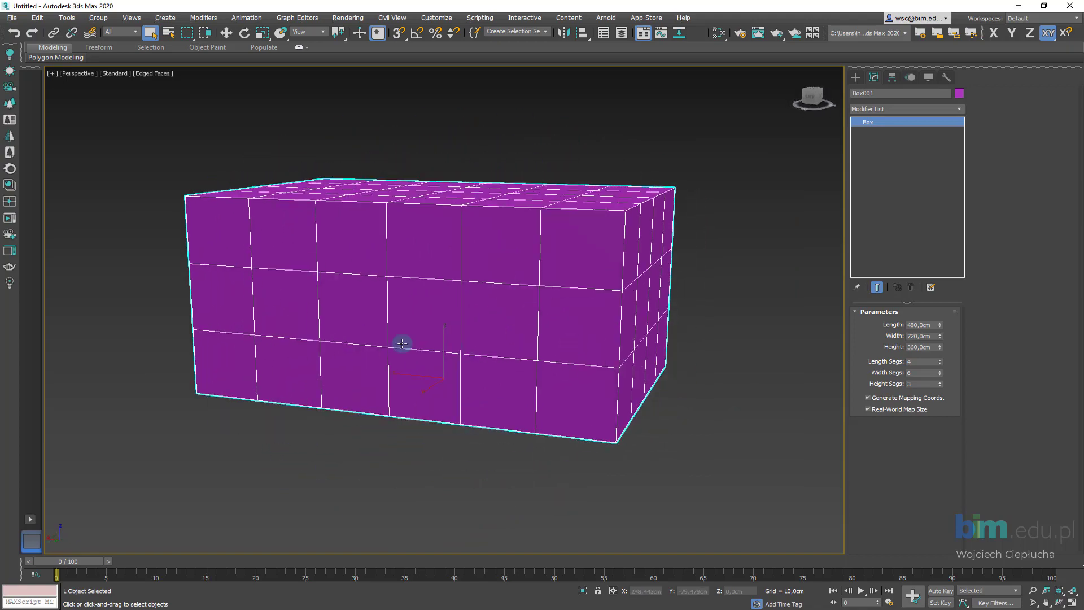
{"action": "mouse_move", "coordinate": [402, 344]}
{"action": "middle_mouse_down", "text": "alt"}
{"action": "mouse_move", "coordinate": [237, 256]}
{"action": "mouse_move", "coordinate": [215, 285]}
{"action": "mouse_move", "coordinate": [225, 354]}
{"action": "mouse_move", "coordinate": [267, 341]}
{"action": "middle_mouse_up", "text": "alt"}
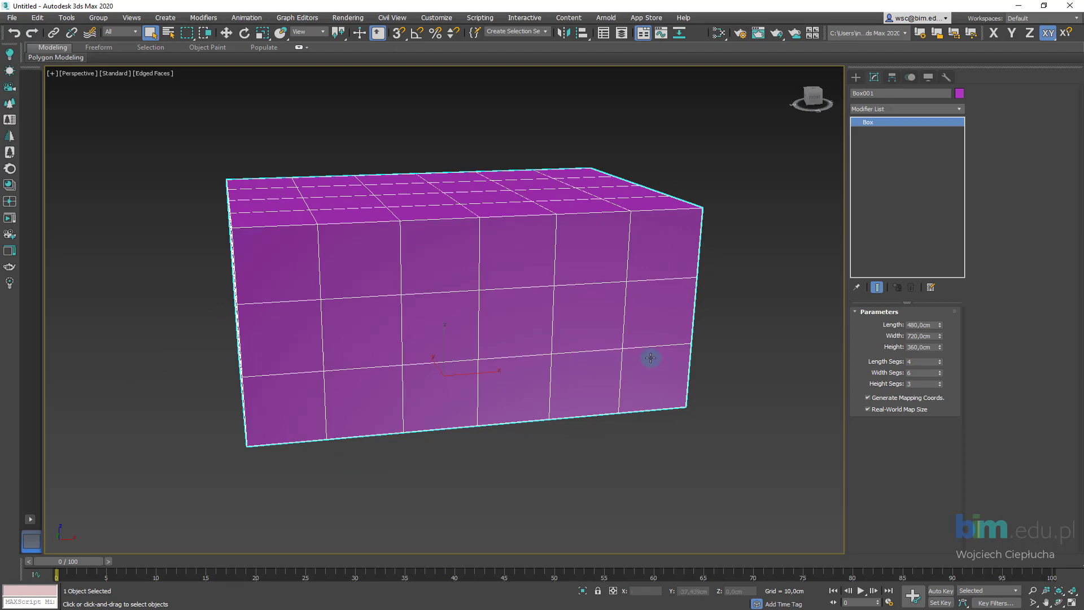
{"action": "mouse_move", "coordinate": [650, 358]}
{"action": "middle_mouse_down", "text": "alt"}
{"action": "mouse_move", "coordinate": [598, 344]}
{"action": "mouse_move", "coordinate": [549, 363]}
{"action": "mouse_move", "coordinate": [484, 353]}
{"action": "mouse_move", "coordinate": [523, 316]}
{"action": "mouse_move", "coordinate": [522, 354]}
{"action": "mouse_move", "coordinate": [455, 329]}
{"action": "mouse_move", "coordinate": [475, 344]}
{"action": "middle_mouse_up", "text": "alt"}
{"action": "scroll", "coordinate": [474, 349], "scroll_direction": "up", "scroll_amount": 3}
{"action": "scroll", "coordinate": [493, 344], "scroll_direction": "up", "scroll_amount": 2}
{"action": "scroll", "coordinate": [493, 345], "scroll_direction": "down", "scroll_amount": 3}
{"action": "scroll", "coordinate": [520, 345], "scroll_direction": "up", "scroll_amount": 3}
{"action": "scroll", "coordinate": [462, 336], "scroll_direction": "down", "scroll_amount": 3}
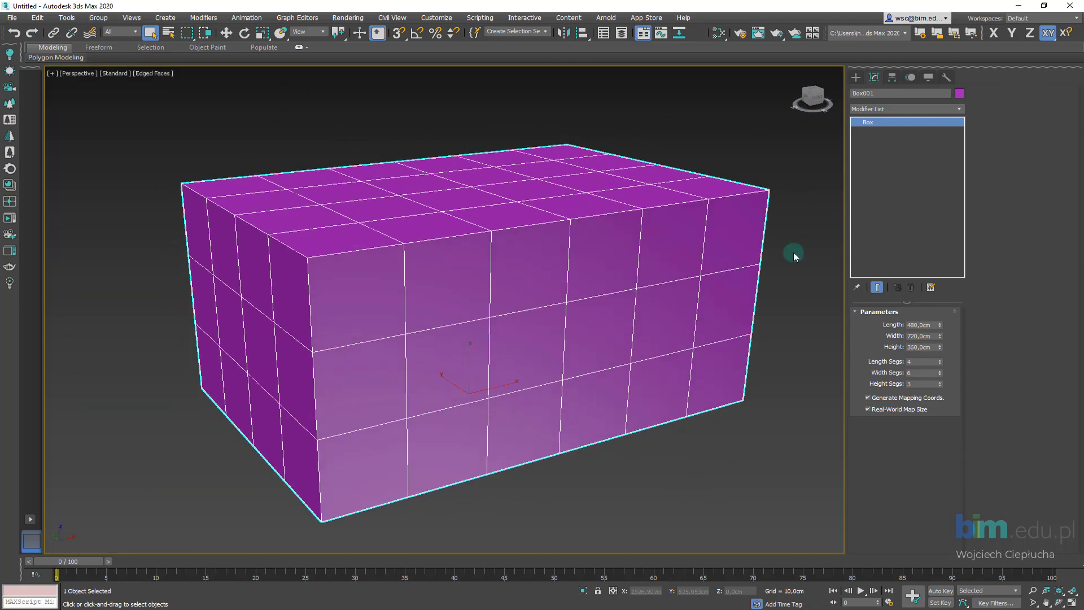
Step: Tick Backface Cull in Box001's Object Properties and confirm with OK
{"action": "key", "text": "F3"}
{"action": "key", "text": "F3"}
{"action": "key", "text": "F3"}
{"action": "key", "text": "F3"}
{"action": "key", "text": "F3"}
{"action": "key", "text": "F3"}
{"action": "key", "text": "F3"}
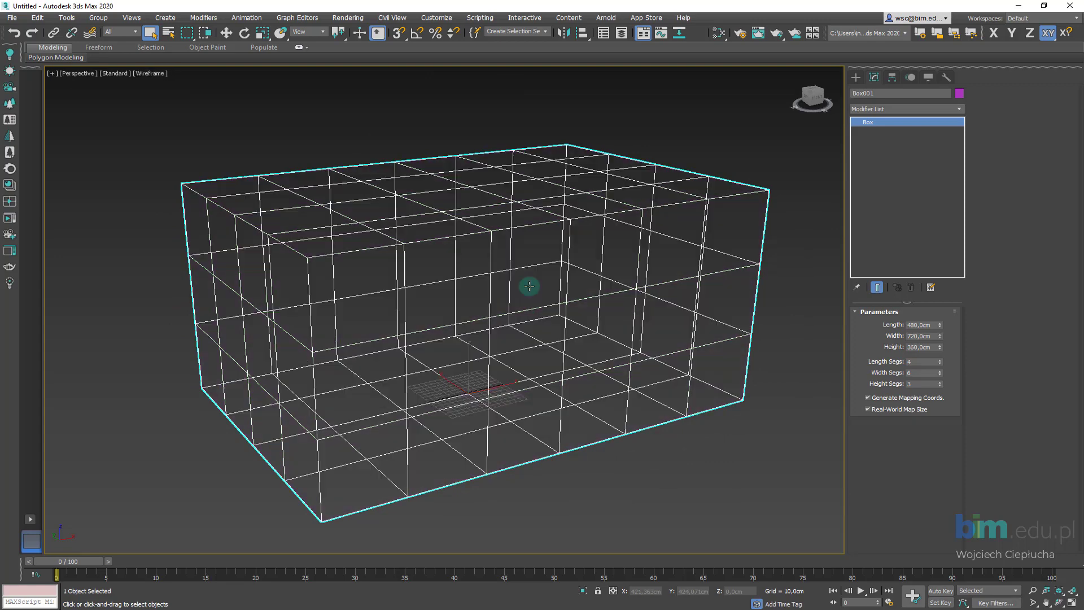
{"action": "key", "text": "F3"}
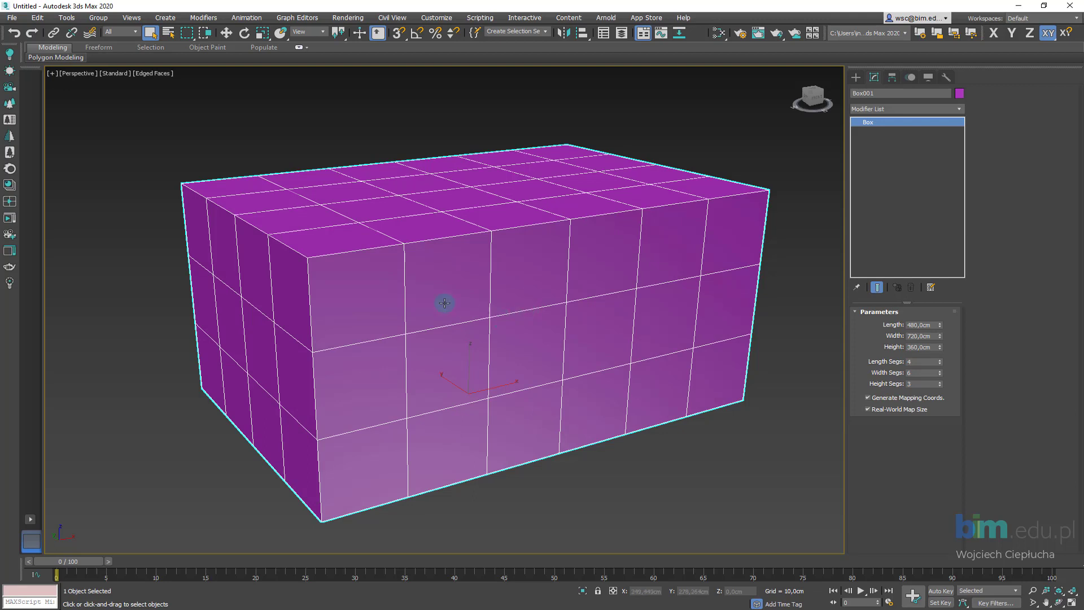
{"action": "right_click", "coordinate": [413, 297]}
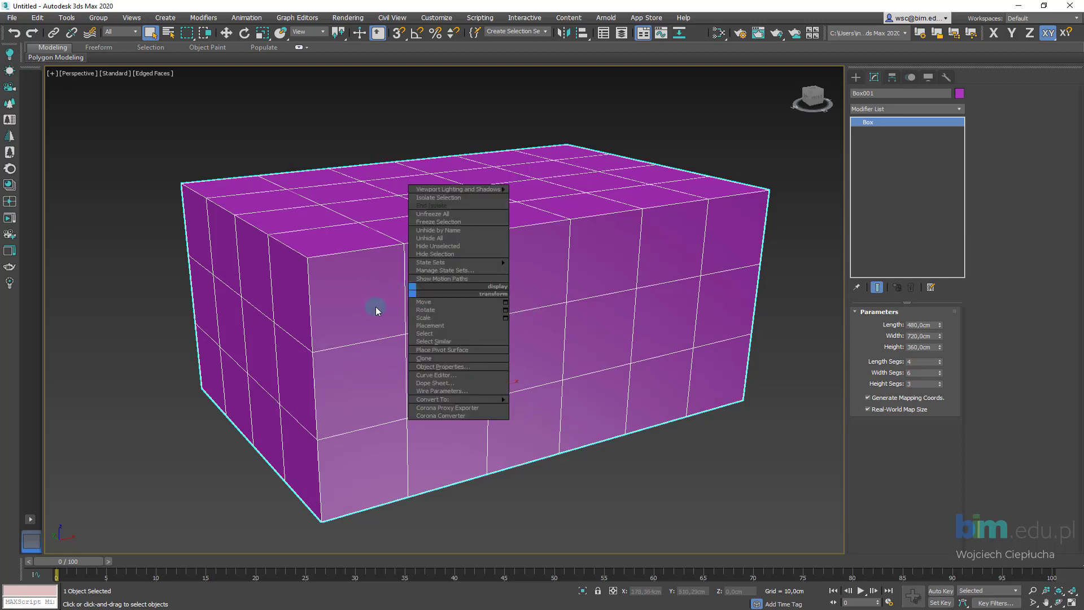
{"action": "left_click", "coordinate": [474, 366]}
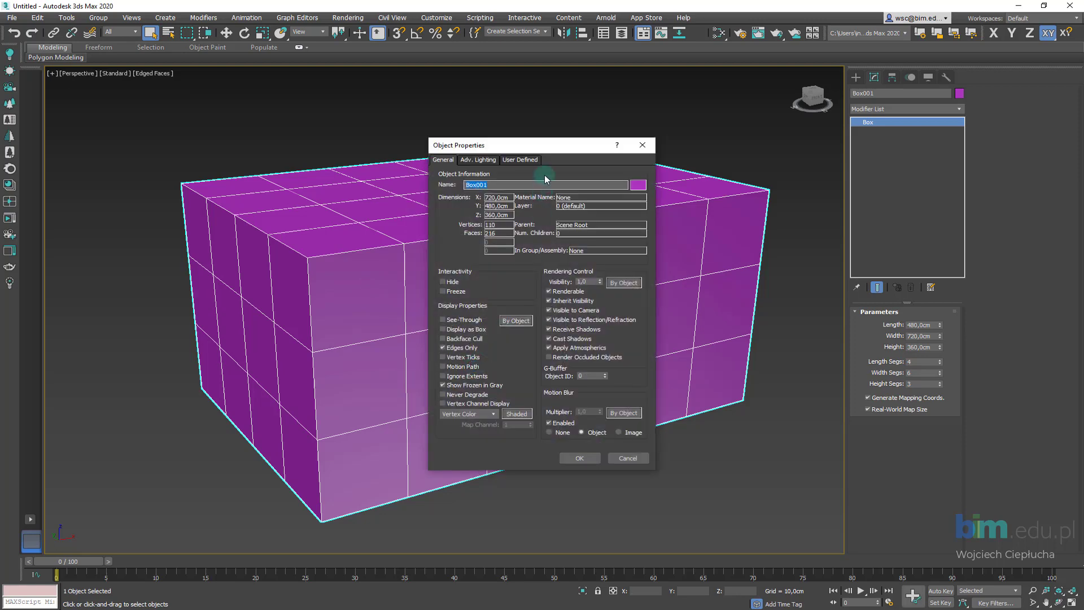
{"action": "left_click_drag", "start_coordinate": [545, 147], "coordinate": [637, 106]}
{"action": "left_click", "coordinate": [528, 303]}
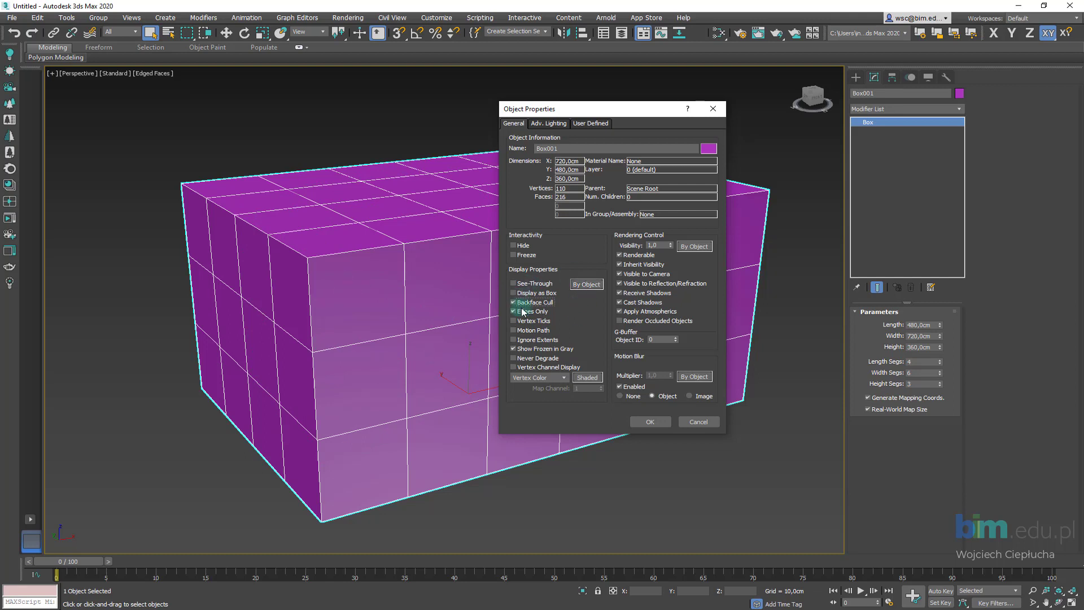
{"action": "left_click", "coordinate": [366, 312]}
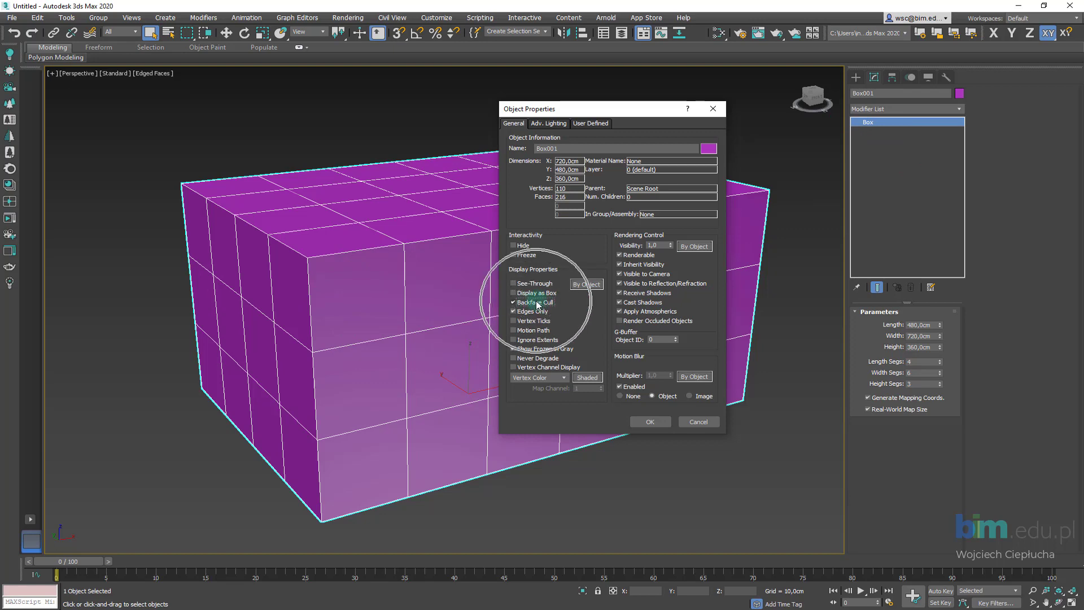
{"action": "left_click", "coordinate": [659, 418]}
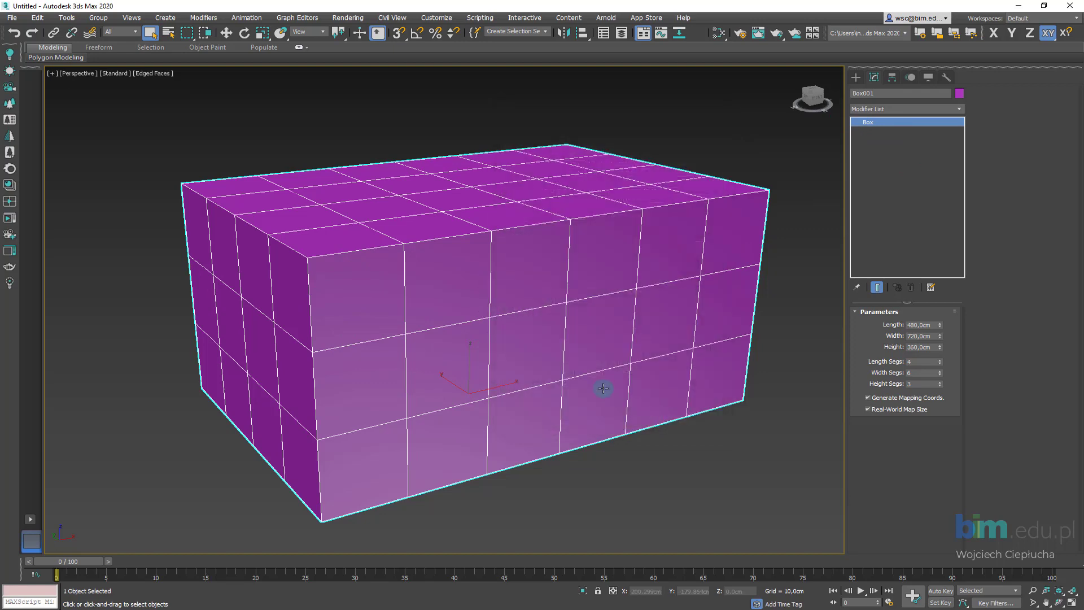
{"action": "left_click", "coordinate": [566, 349]}
Step: Add a Normal modifier with Flip Normals checked to Box001
{"action": "left_click", "coordinate": [903, 151]}
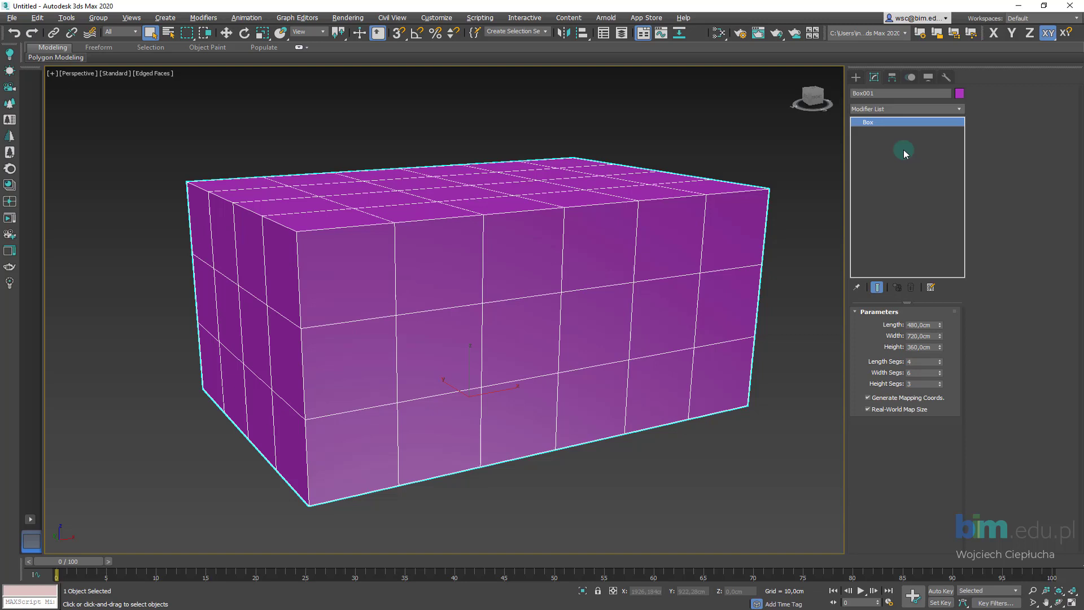
{"action": "left_click", "coordinate": [904, 108]}
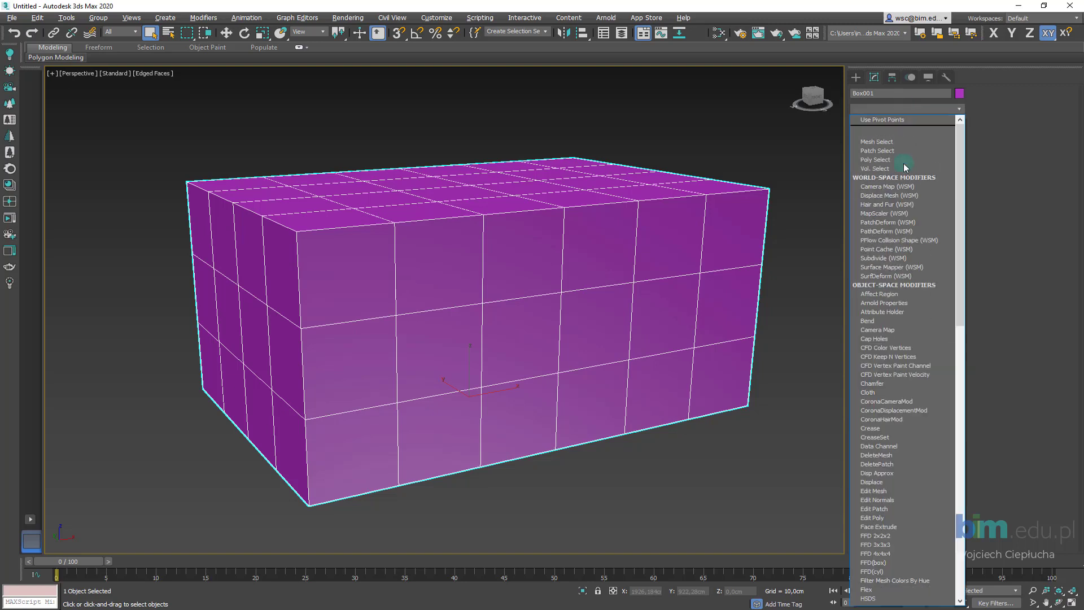
{"action": "scroll", "coordinate": [901, 293], "scroll_direction": "down", "scroll_amount": 2}
{"action": "scroll", "coordinate": [901, 298], "scroll_direction": "down", "scroll_amount": 2}
{"action": "scroll", "coordinate": [901, 299], "scroll_direction": "down", "scroll_amount": 2}
{"action": "scroll", "coordinate": [901, 302], "scroll_direction": "down", "scroll_amount": 1}
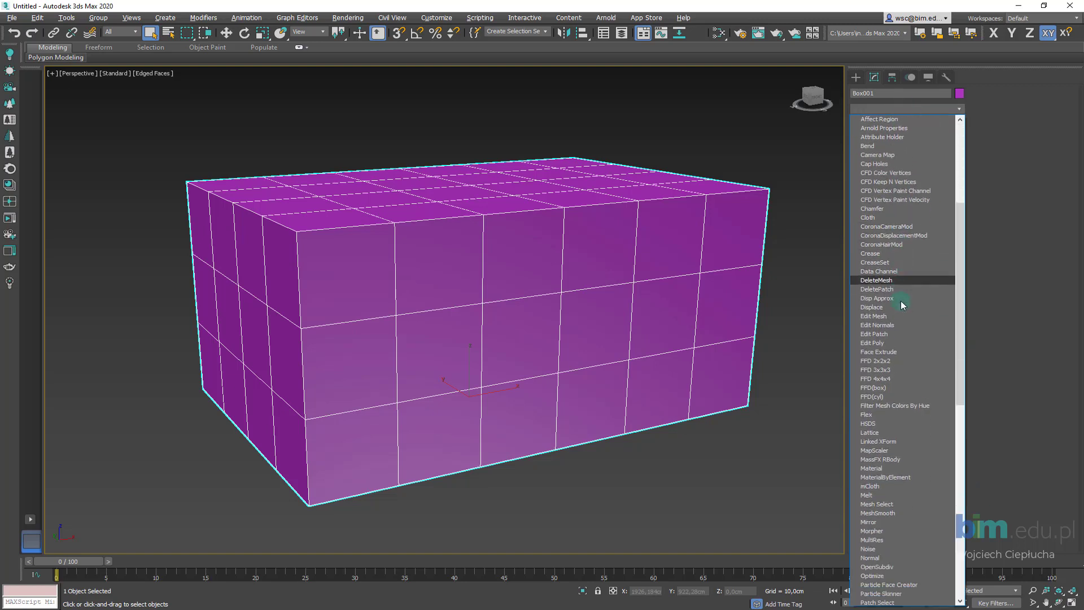
{"action": "scroll", "coordinate": [899, 300], "scroll_direction": "down", "scroll_amount": 3}
{"action": "left_click", "coordinate": [886, 470]}
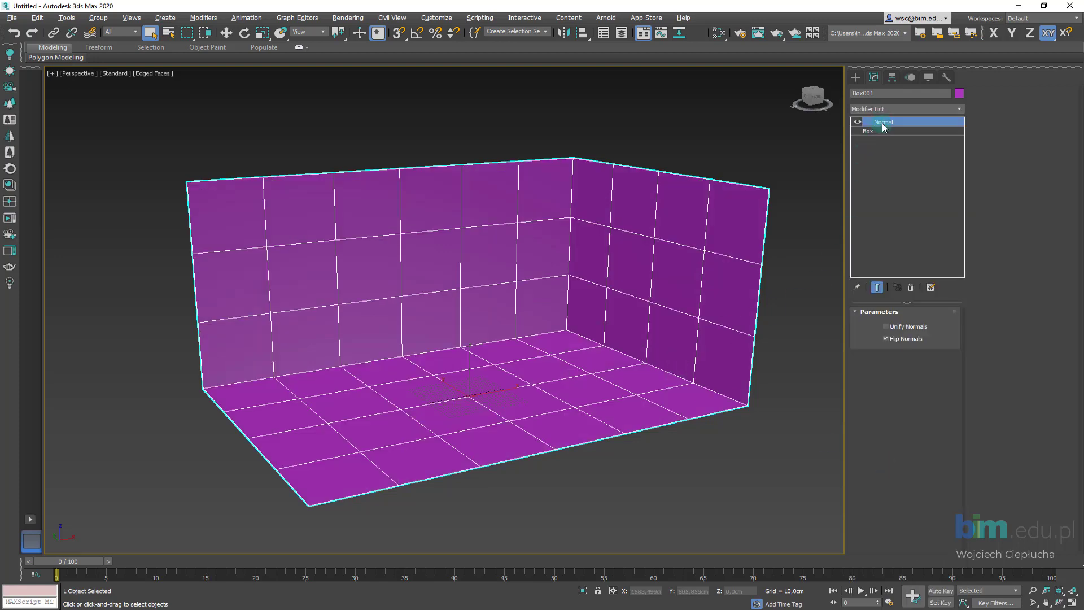
{"action": "mouse_move", "coordinate": [470, 229]}
{"action": "middle_mouse_down", "text": "alt"}
{"action": "mouse_move", "coordinate": [533, 208]}
{"action": "mouse_move", "coordinate": [554, 224]}
{"action": "mouse_move", "coordinate": [551, 239]}
{"action": "mouse_move", "coordinate": [501, 247]}
{"action": "mouse_move", "coordinate": [496, 237]}
{"action": "mouse_move", "coordinate": [473, 253]}
{"action": "mouse_move", "coordinate": [467, 243]}
{"action": "middle_mouse_up", "text": "alt"}
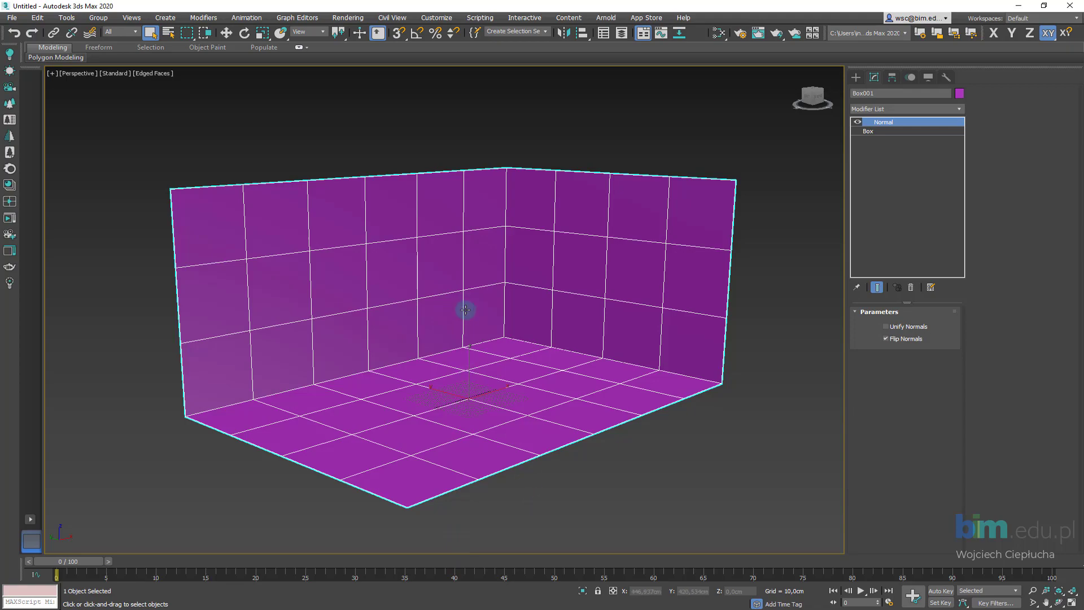
{"action": "mouse_move", "coordinate": [465, 309]}
{"action": "middle_mouse_down", "text": "alt"}
{"action": "mouse_move", "coordinate": [472, 358]}
{"action": "mouse_move", "coordinate": [343, 356]}
{"action": "mouse_move", "coordinate": [285, 316]}
{"action": "middle_mouse_up", "text": "alt"}
{"action": "scroll", "coordinate": [376, 342], "scroll_direction": "up", "scroll_amount": 5}
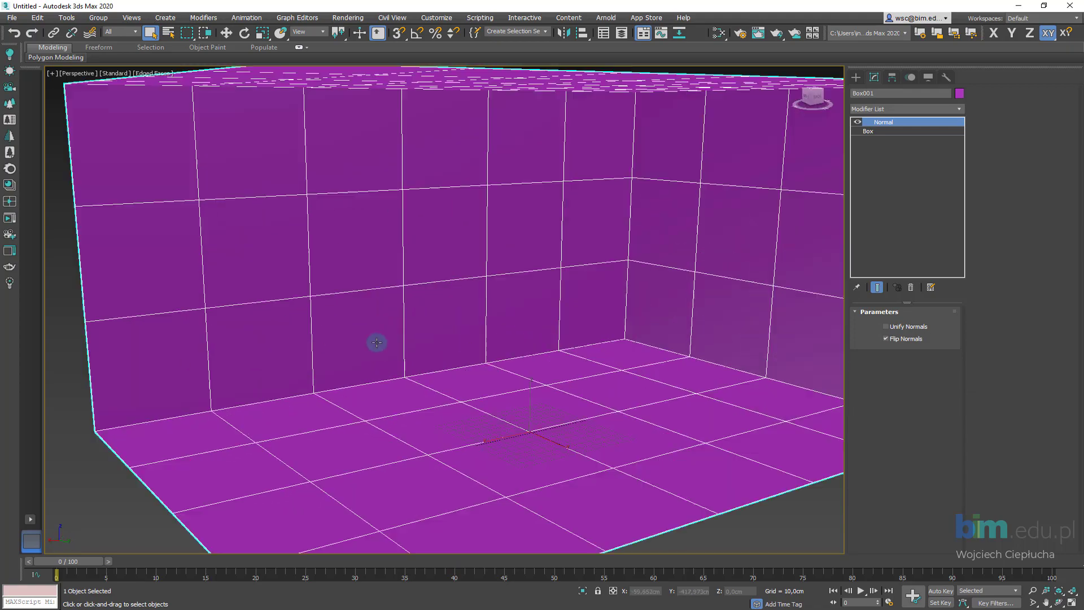
{"action": "mouse_move", "coordinate": [377, 342]}
{"action": "middle_mouse_down", "text": "alt"}
{"action": "mouse_move", "coordinate": [385, 329]}
{"action": "mouse_move", "coordinate": [476, 310]}
{"action": "mouse_move", "coordinate": [423, 314]}
{"action": "mouse_move", "coordinate": [426, 329]}
{"action": "mouse_move", "coordinate": [416, 290]}
{"action": "mouse_move", "coordinate": [459, 314]}
{"action": "mouse_move", "coordinate": [445, 320]}
{"action": "mouse_move", "coordinate": [467, 333]}
{"action": "mouse_move", "coordinate": [522, 327]}
{"action": "mouse_move", "coordinate": [469, 302]}
{"action": "mouse_move", "coordinate": [461, 336]}
{"action": "mouse_move", "coordinate": [428, 322]}
{"action": "mouse_move", "coordinate": [440, 319]}
{"action": "mouse_move", "coordinate": [455, 367]}
{"action": "mouse_move", "coordinate": [474, 378]}
{"action": "mouse_move", "coordinate": [495, 331]}
{"action": "middle_mouse_up", "text": "alt"}
{"action": "scroll", "coordinate": [476, 310], "scroll_direction": "down", "scroll_amount": 3}
{"action": "scroll", "coordinate": [424, 311], "scroll_direction": "up", "scroll_amount": 5}
{"action": "scroll", "coordinate": [459, 314], "scroll_direction": "down", "scroll_amount": 3}
{"action": "scroll", "coordinate": [463, 314], "scroll_direction": "down", "scroll_amount": 2}
{"action": "scroll", "coordinate": [445, 320], "scroll_direction": "up", "scroll_amount": 3}
{"action": "scroll", "coordinate": [445, 322], "scroll_direction": "down", "scroll_amount": 3}
{"action": "scroll", "coordinate": [470, 303], "scroll_direction": "up", "scroll_amount": 4}
{"action": "scroll", "coordinate": [467, 302], "scroll_direction": "down", "scroll_amount": 2}
{"action": "scroll", "coordinate": [459, 314], "scroll_direction": "up", "scroll_amount": 3}
{"action": "scroll", "coordinate": [465, 320], "scroll_direction": "down", "scroll_amount": 3}
{"action": "scroll", "coordinate": [441, 320], "scroll_direction": "down", "scroll_amount": 2}
{"action": "scroll", "coordinate": [440, 319], "scroll_direction": "up", "scroll_amount": 2}
{"action": "scroll", "coordinate": [450, 341], "scroll_direction": "down", "scroll_amount": 5}
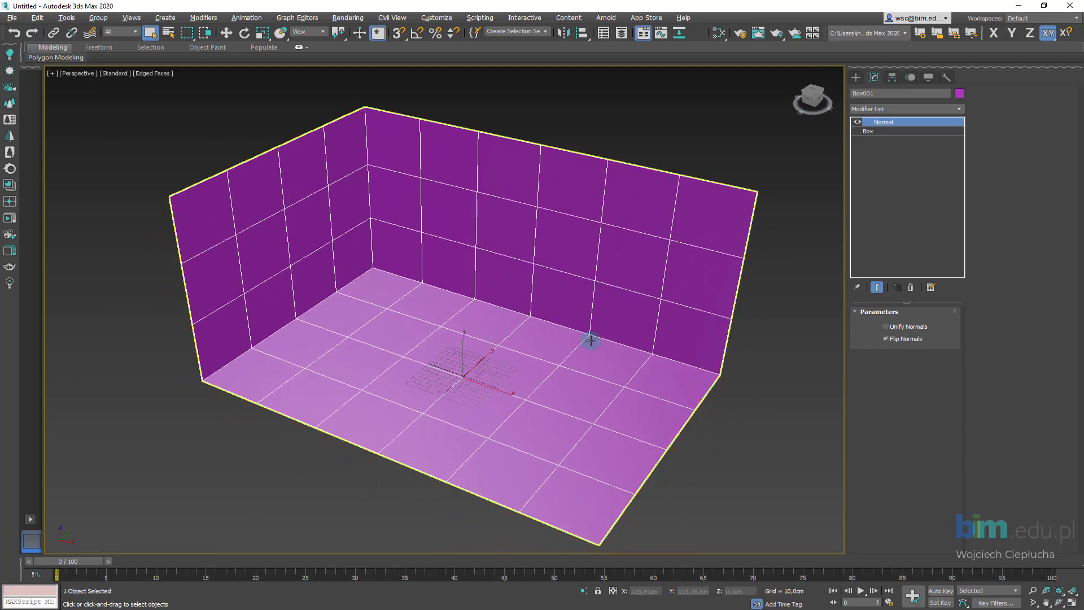
{"action": "mouse_move", "coordinate": [585, 338]}
{"action": "middle_mouse_down", "text": "alt"}
{"action": "mouse_move", "coordinate": [484, 333]}
{"action": "mouse_move", "coordinate": [524, 378]}
{"action": "middle_mouse_up", "text": "alt"}
{"action": "scroll", "coordinate": [483, 333], "scroll_direction": "up", "scroll_amount": 2}
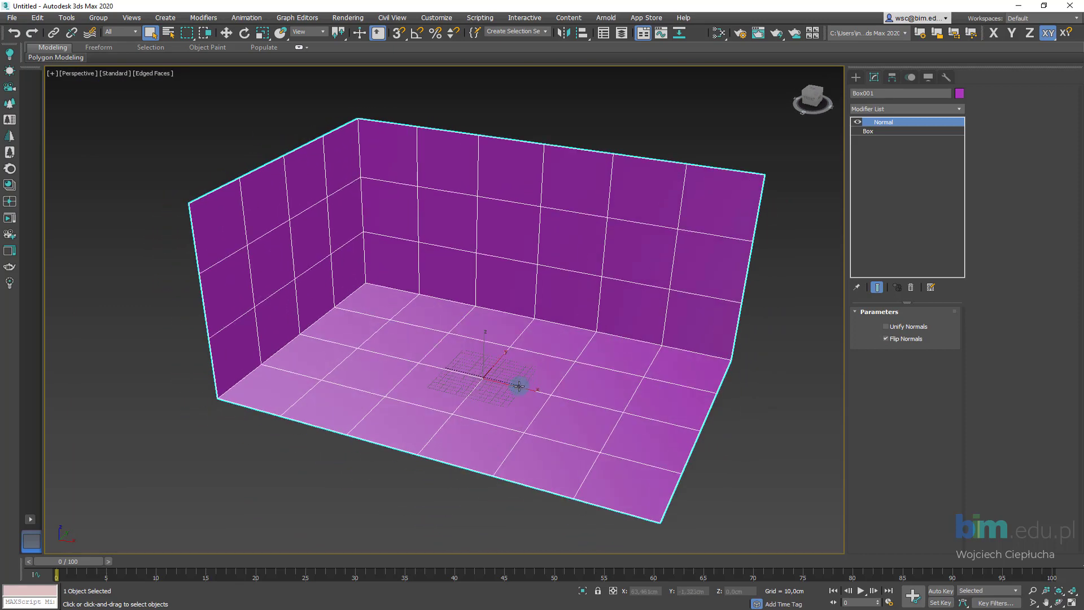